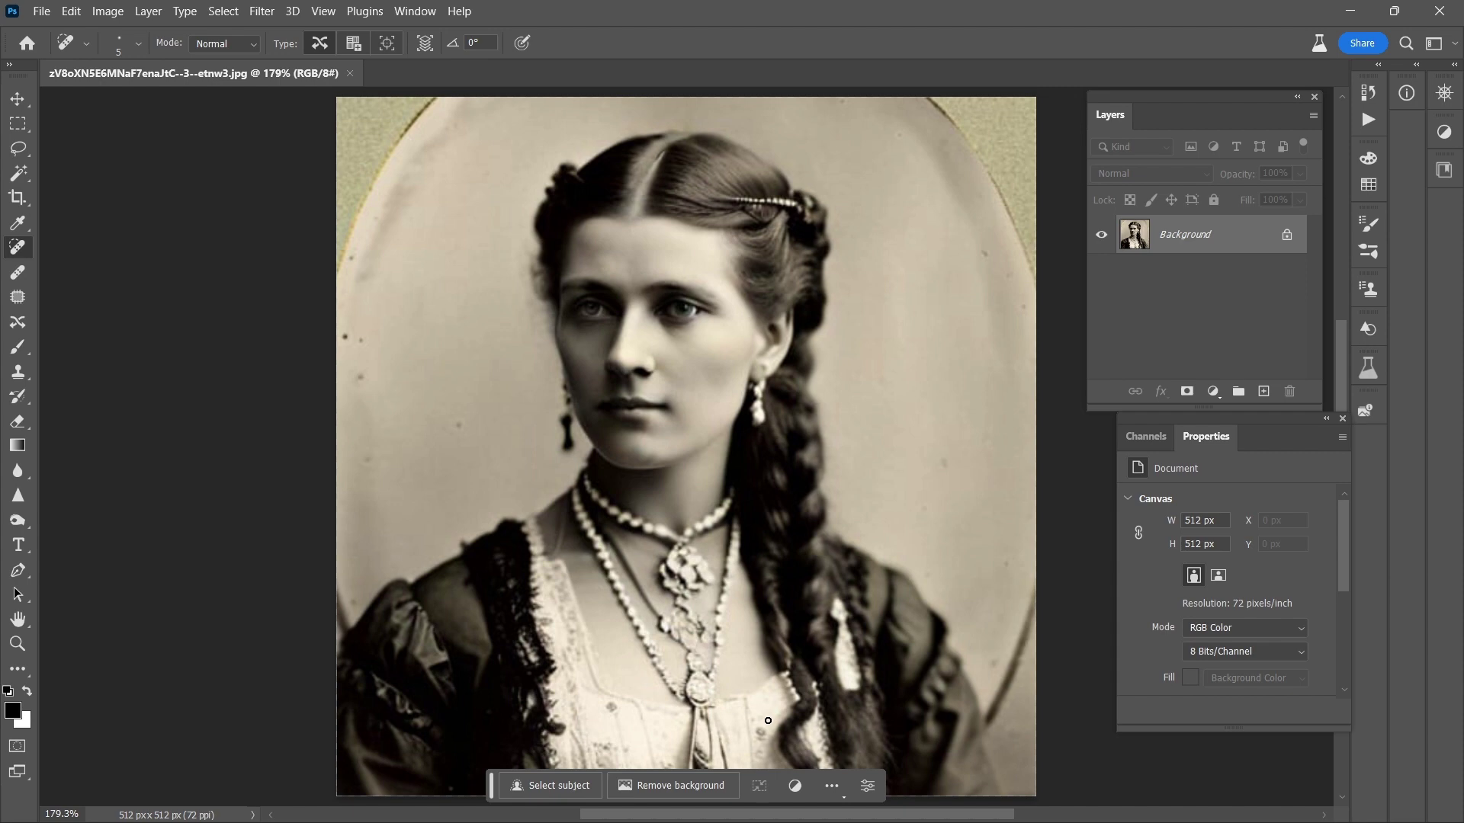
scroll(669, 280, up, 4)
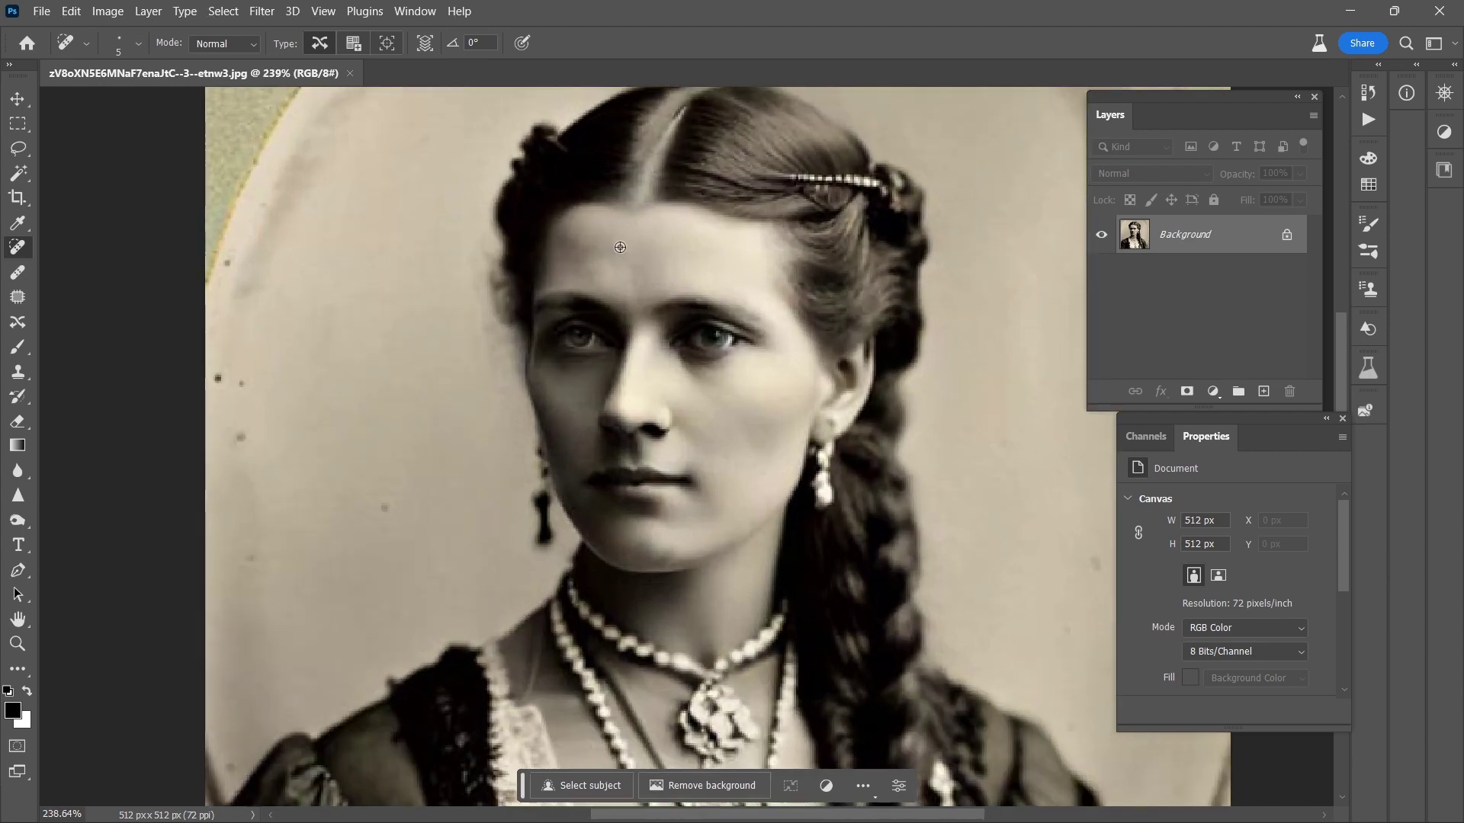
scroll(743, 336, up, 4)
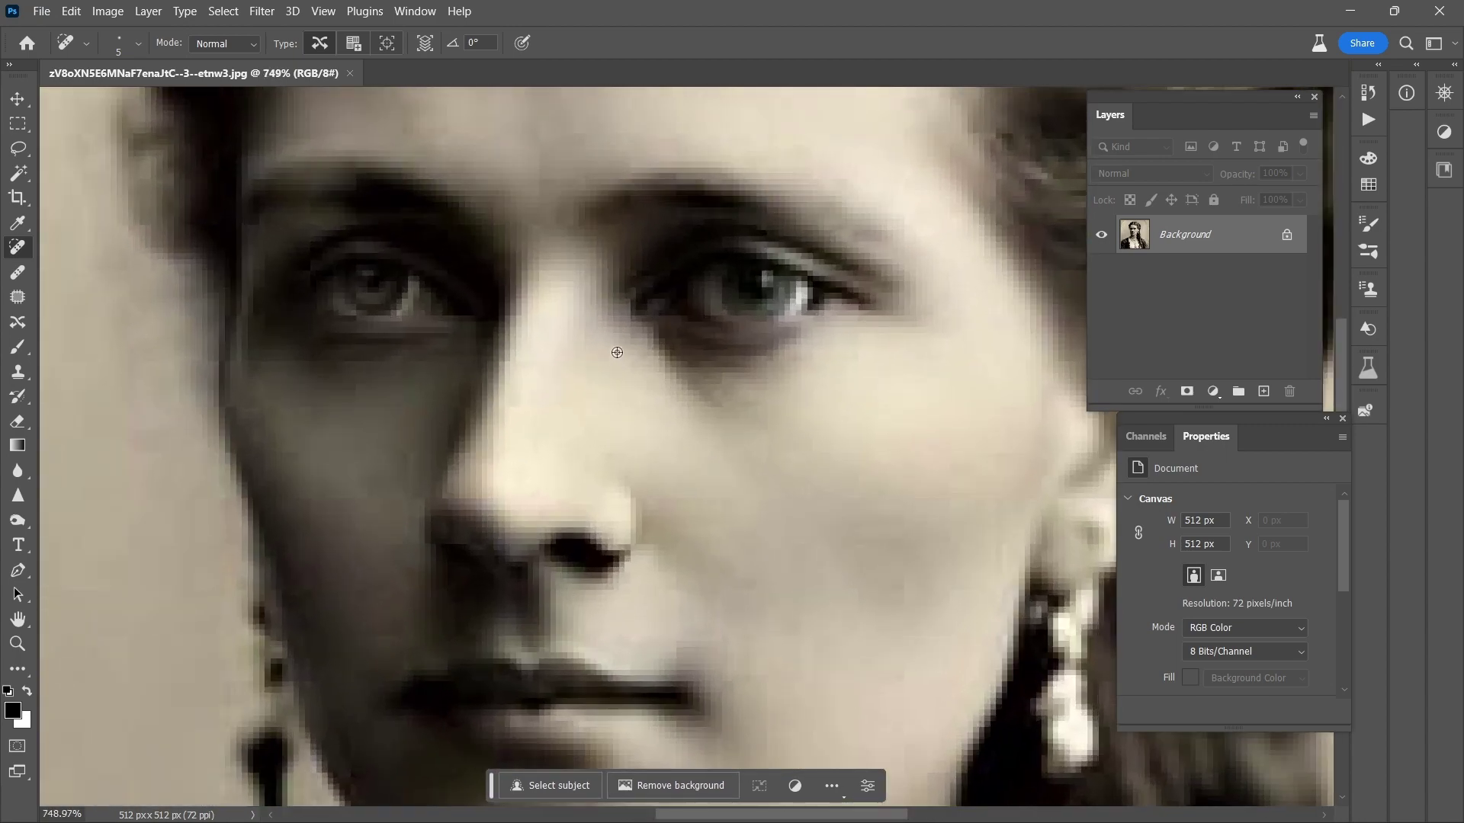
scroll(617, 352, down, 4)
scroll(617, 353, up, 3)
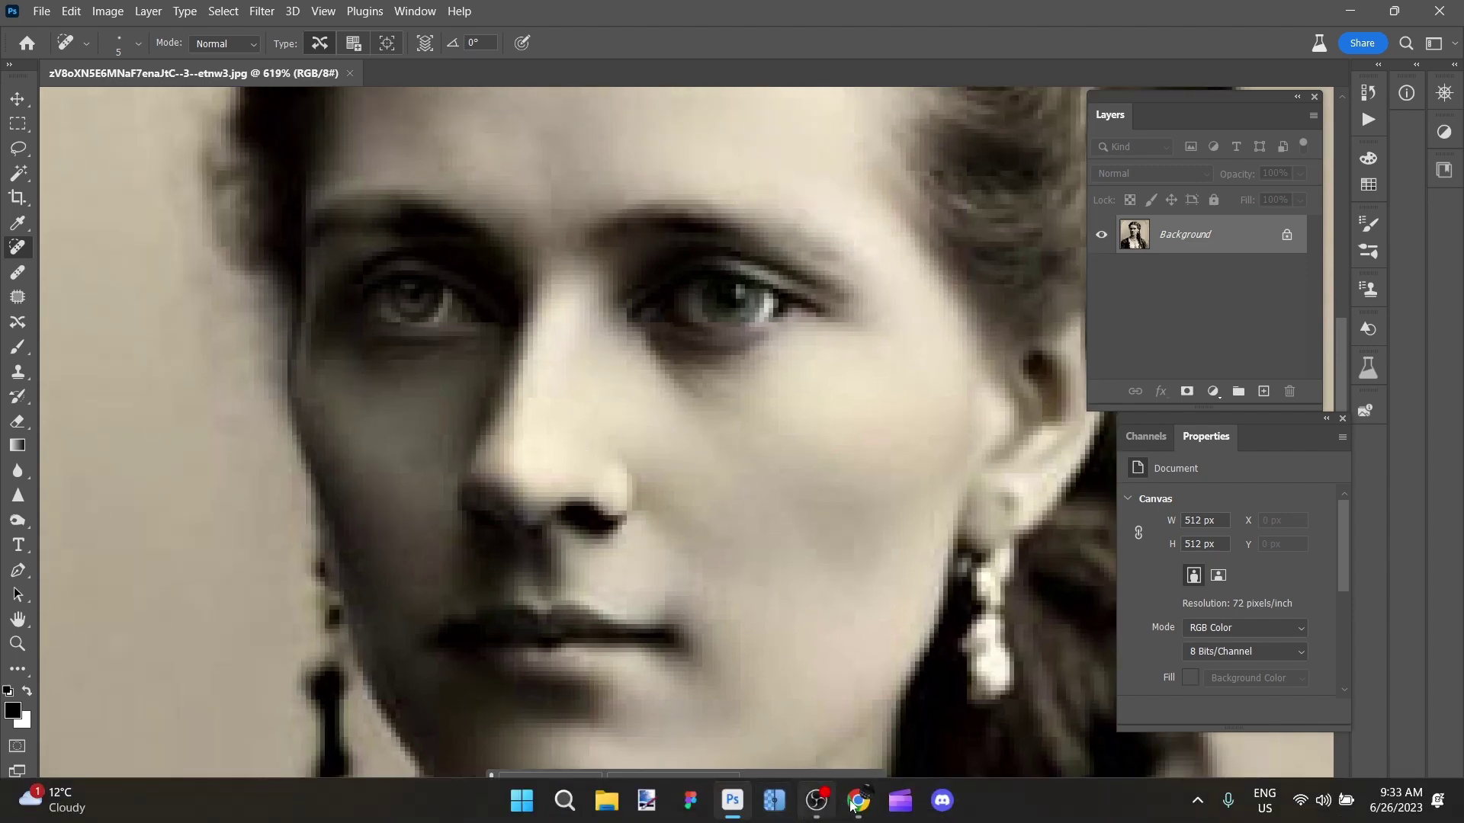
Switch to the AI image upscaler page in Chrome, refresh its file list, download the upscaled portrait and open it in Photoshop.
mouse_move(863, 801)
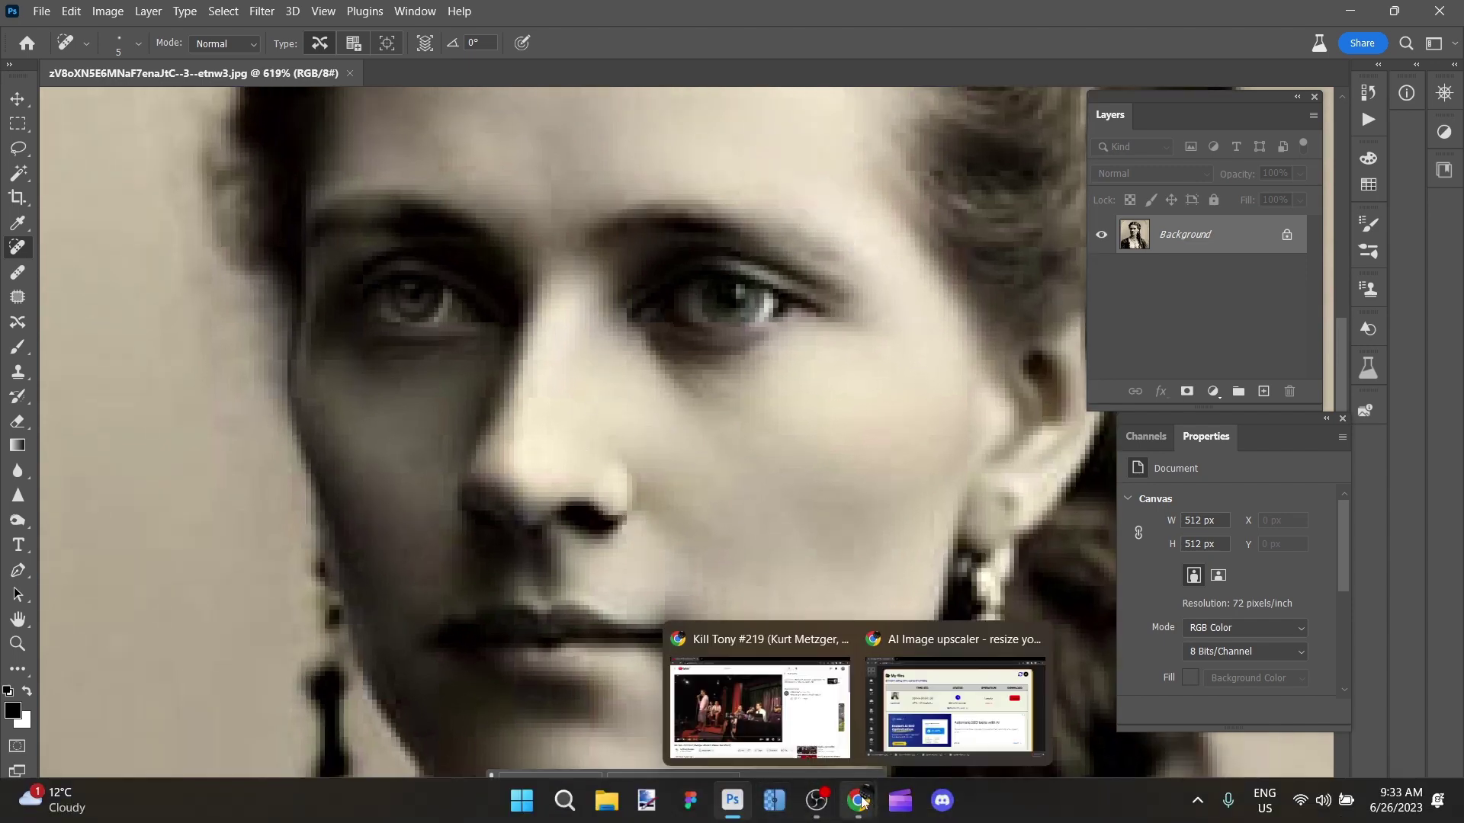
click(906, 644)
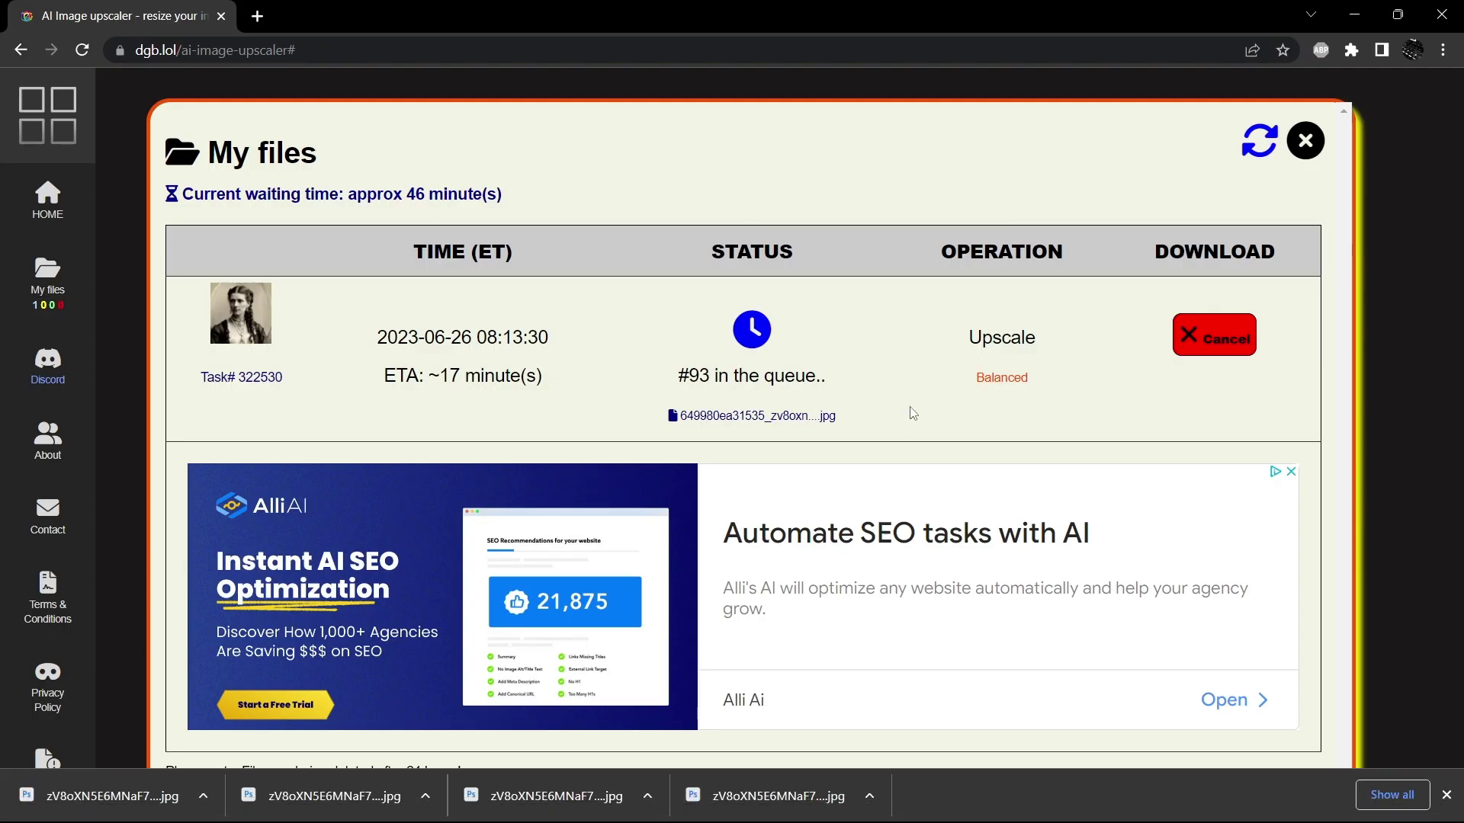
click(1244, 145)
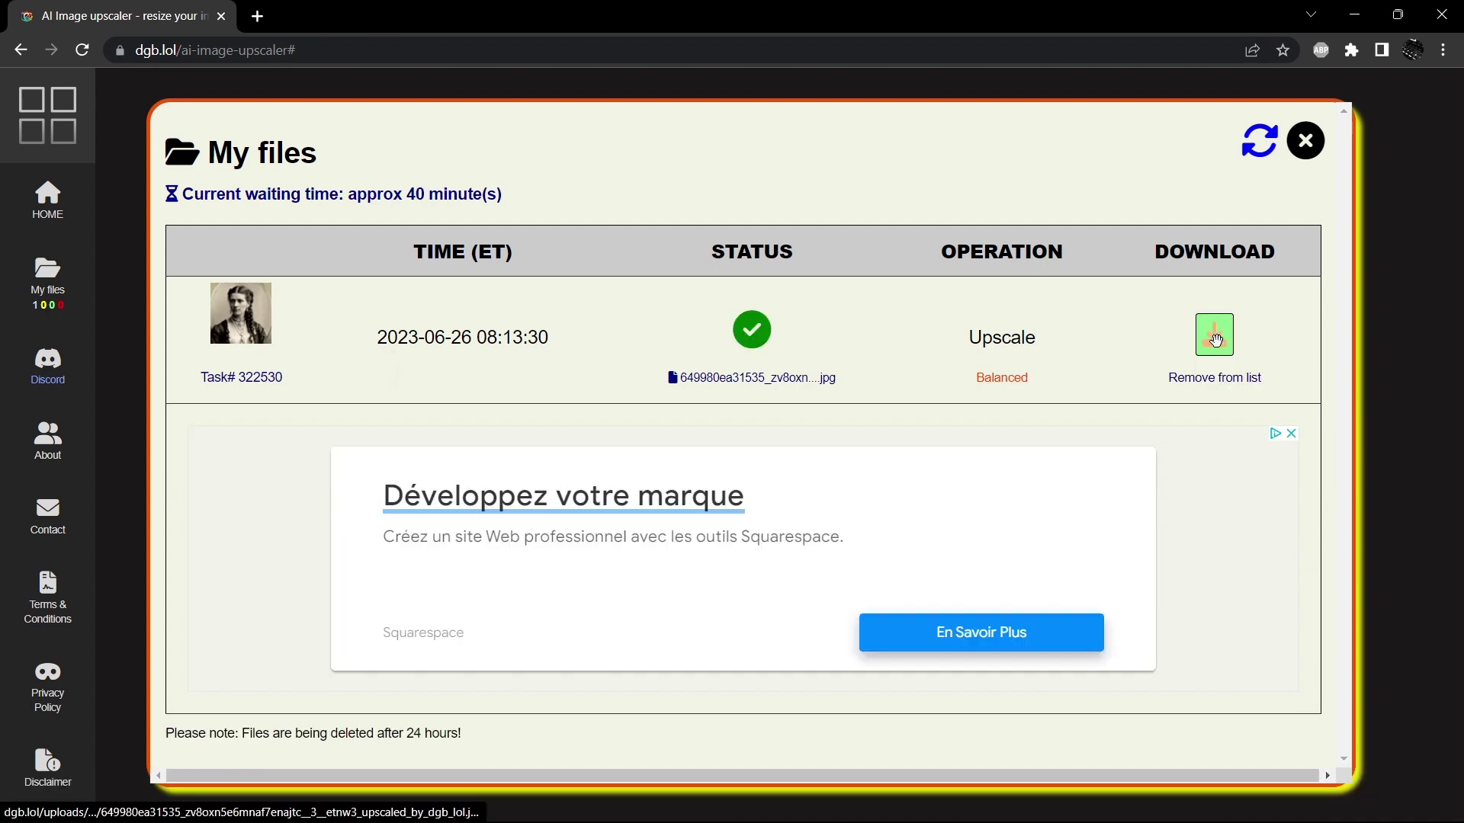
click(1215, 337)
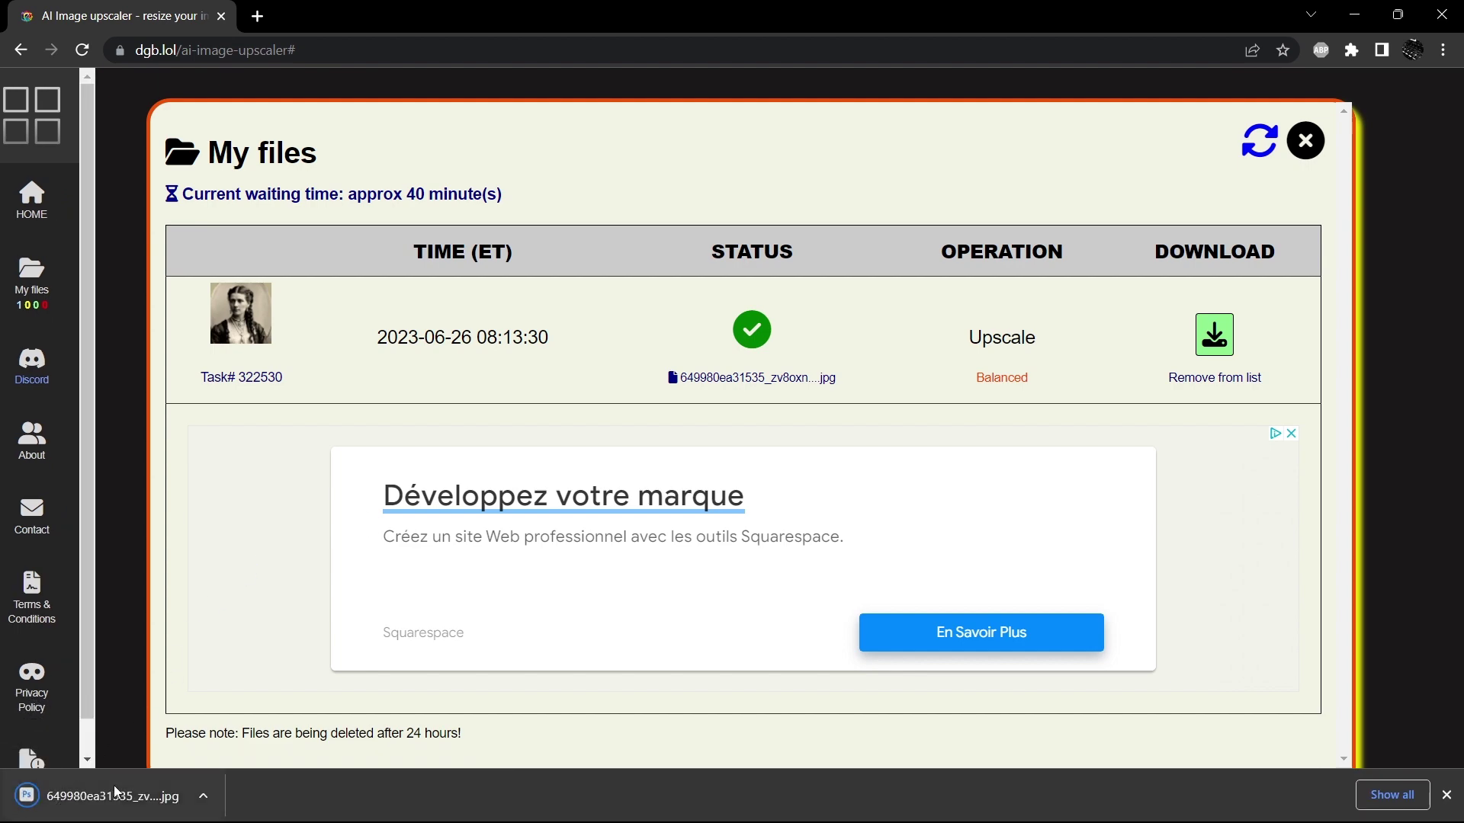
click(114, 795)
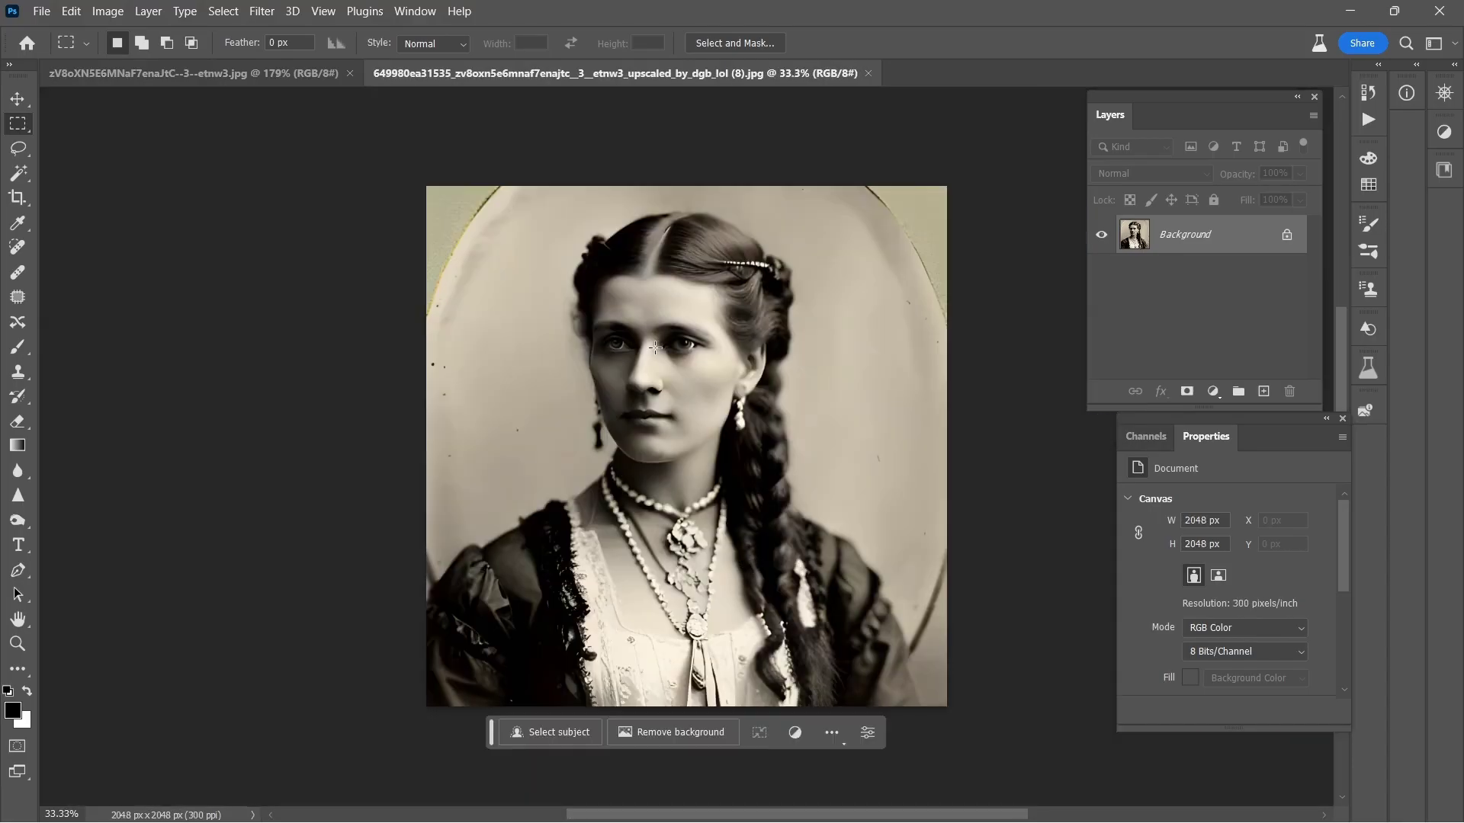
Compare the facial detail in the original and the upscaled portrait documents up close.
scroll(655, 348, up, 5)
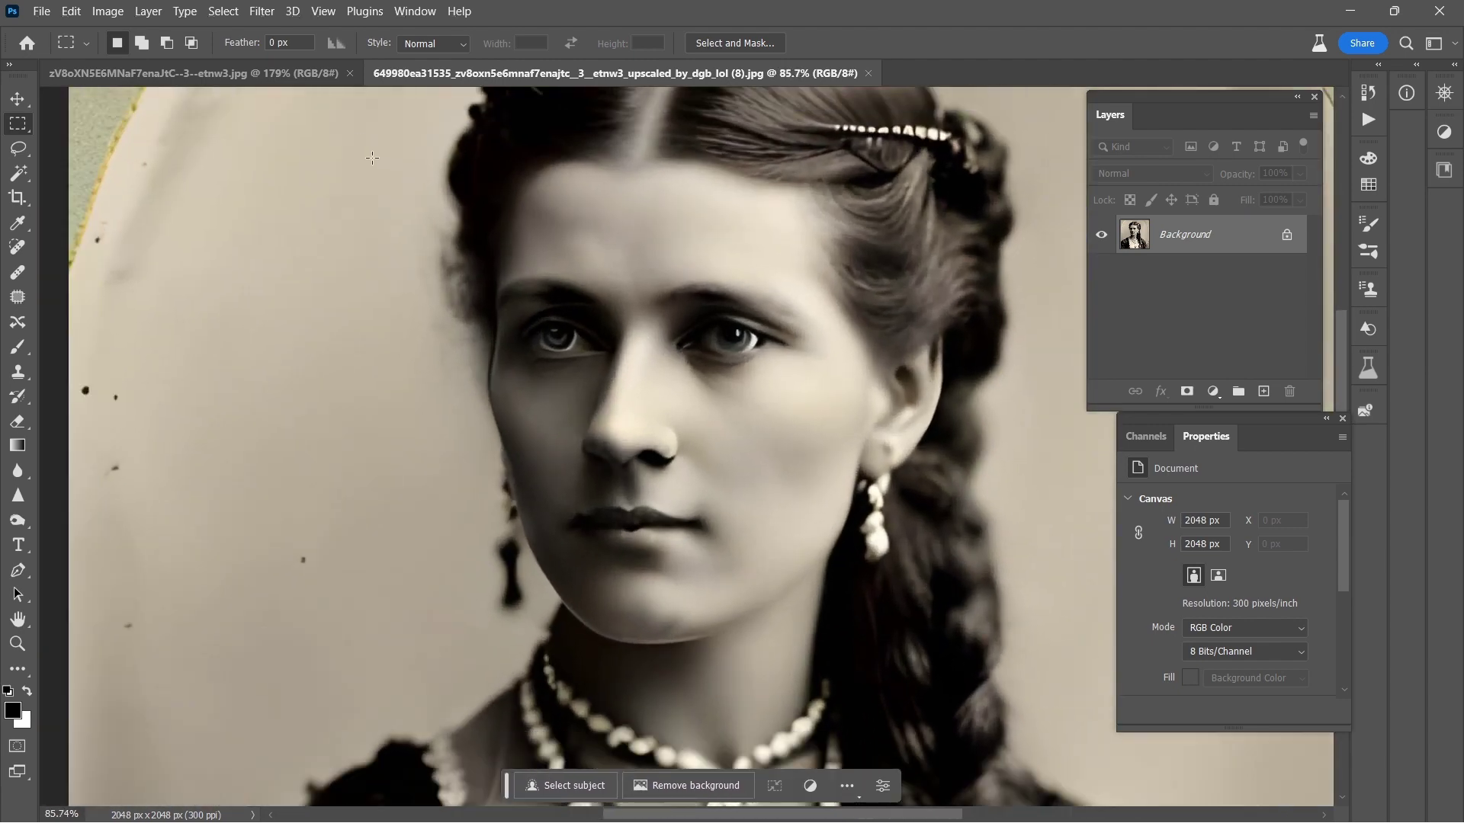
click(286, 74)
scroll(622, 300, up, 5)
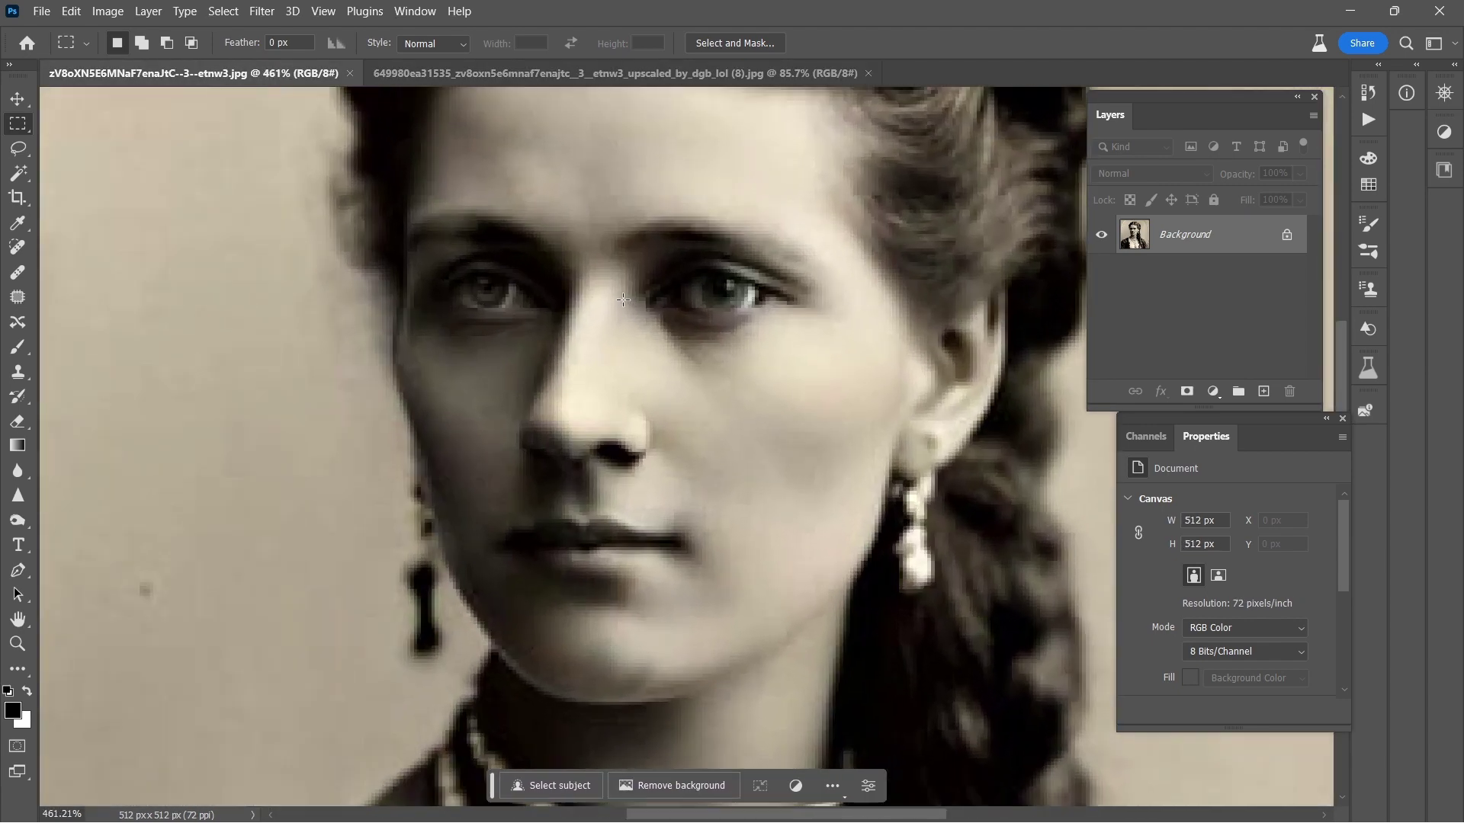
scroll(623, 300, up, 2)
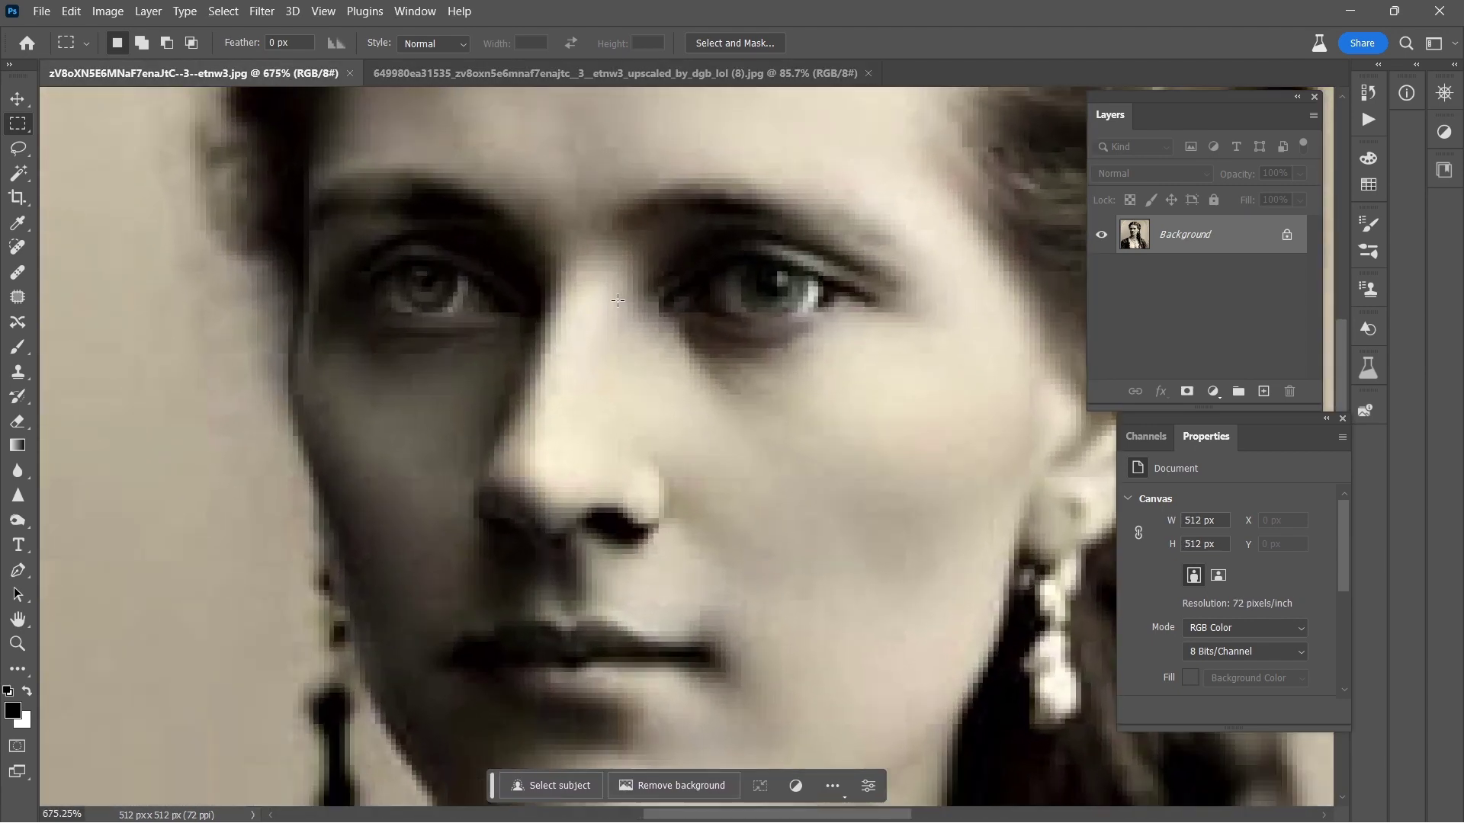
click(558, 73)
scroll(589, 229, up, 2)
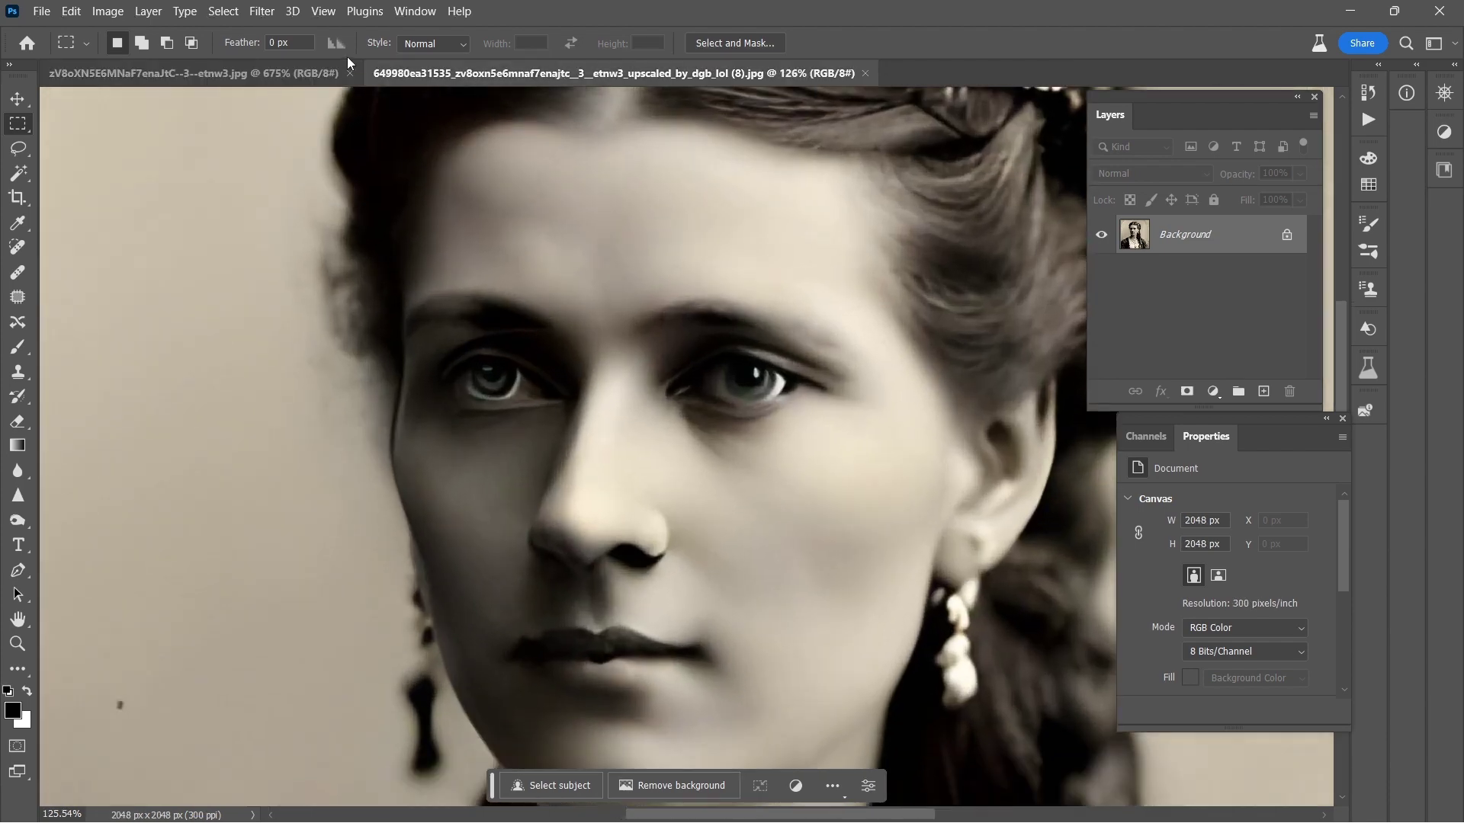
click(328, 73)
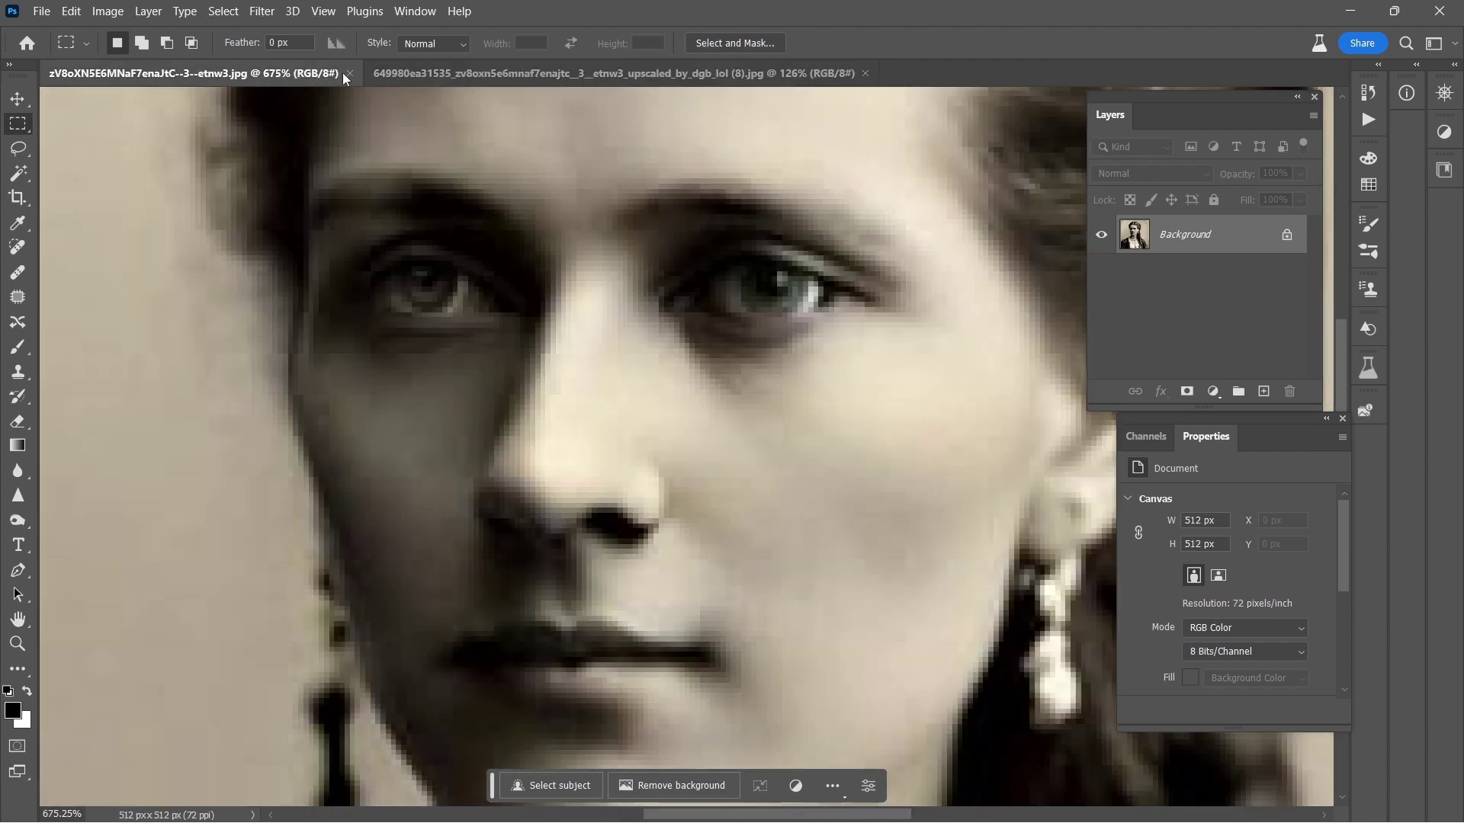
click(502, 72)
scroll(572, 375, down, 2)
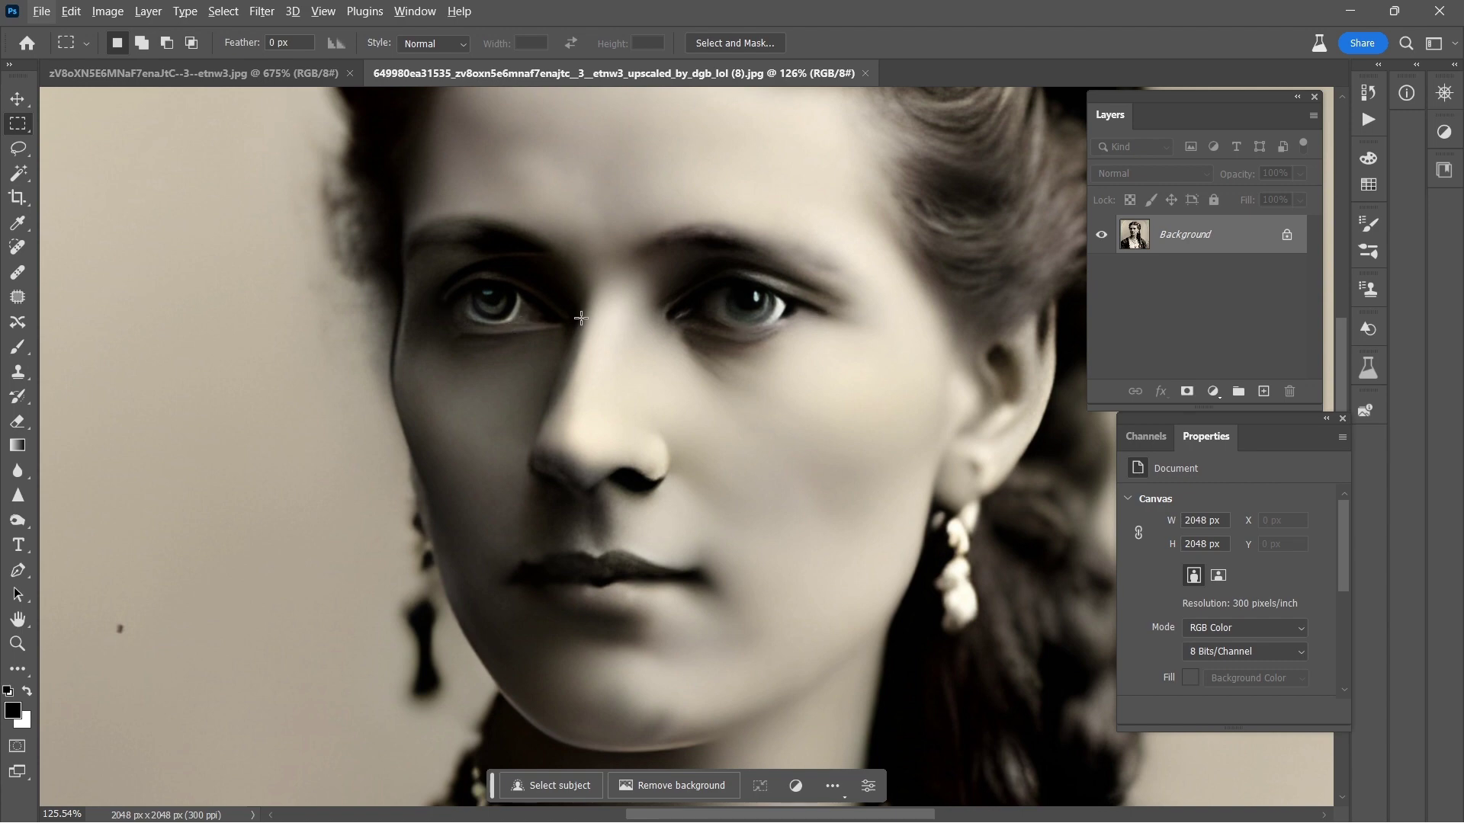
click(323, 74)
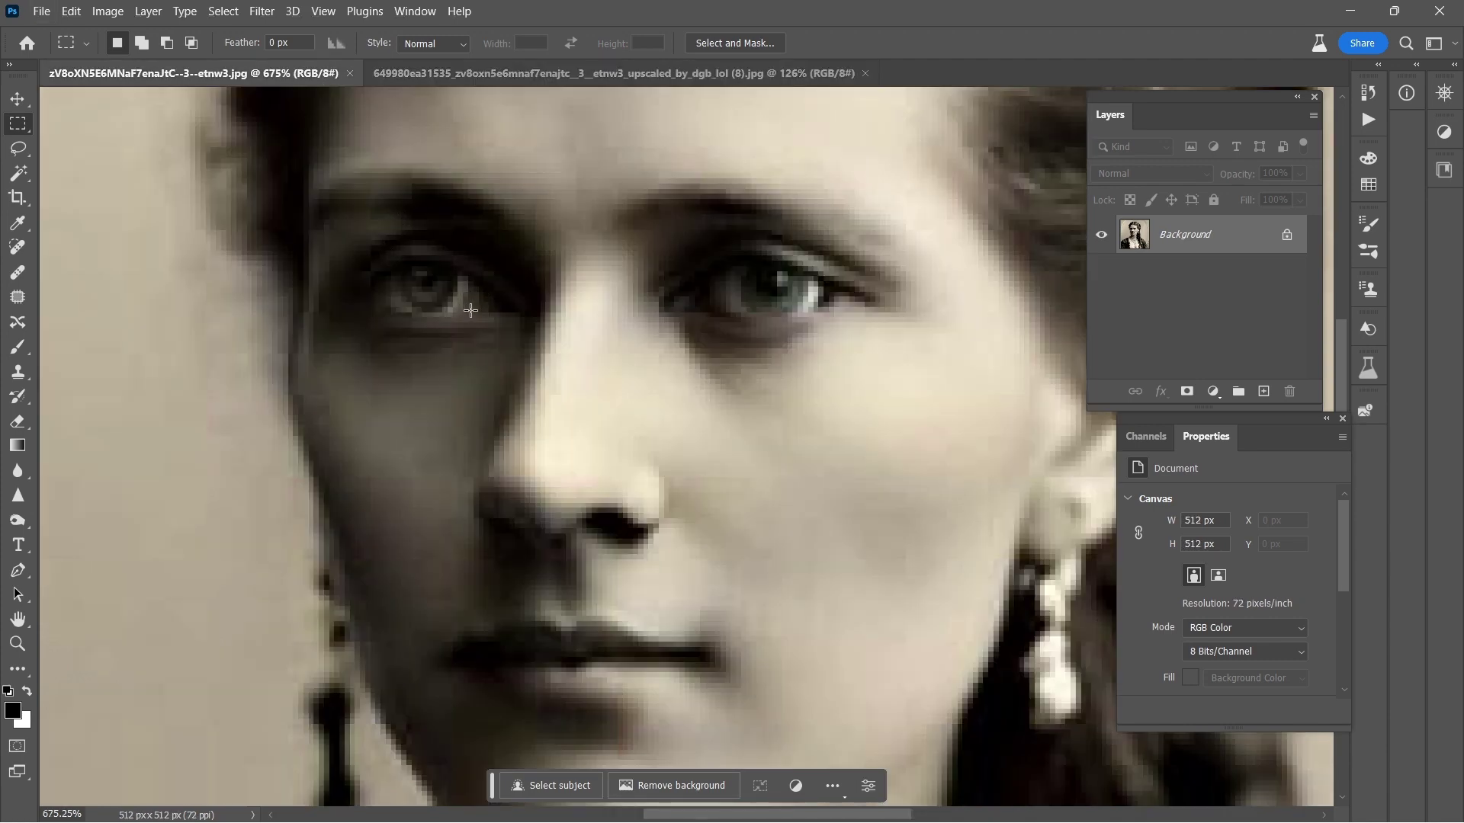
click(619, 73)
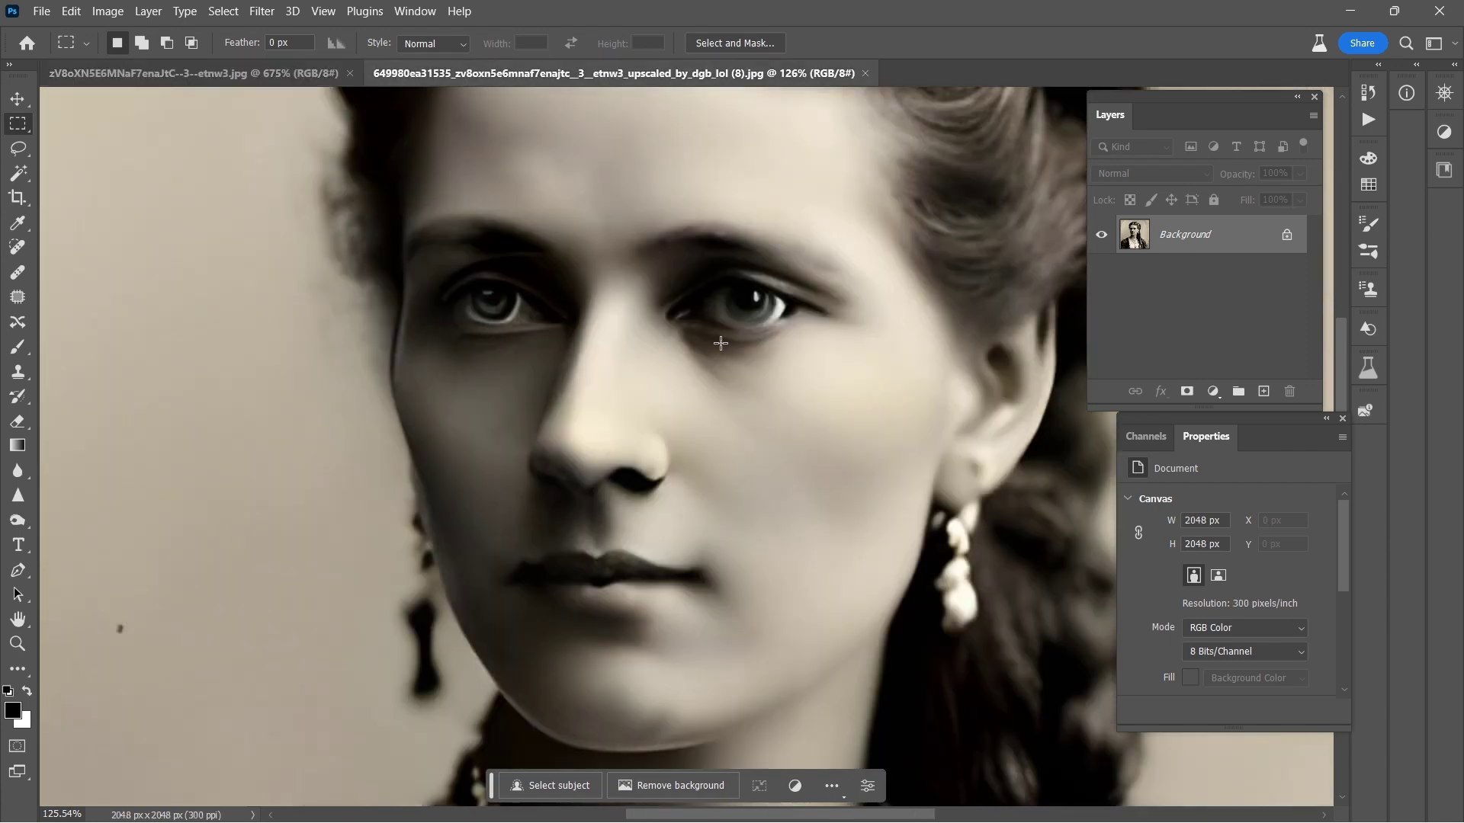
scroll(720, 344, down, 4)
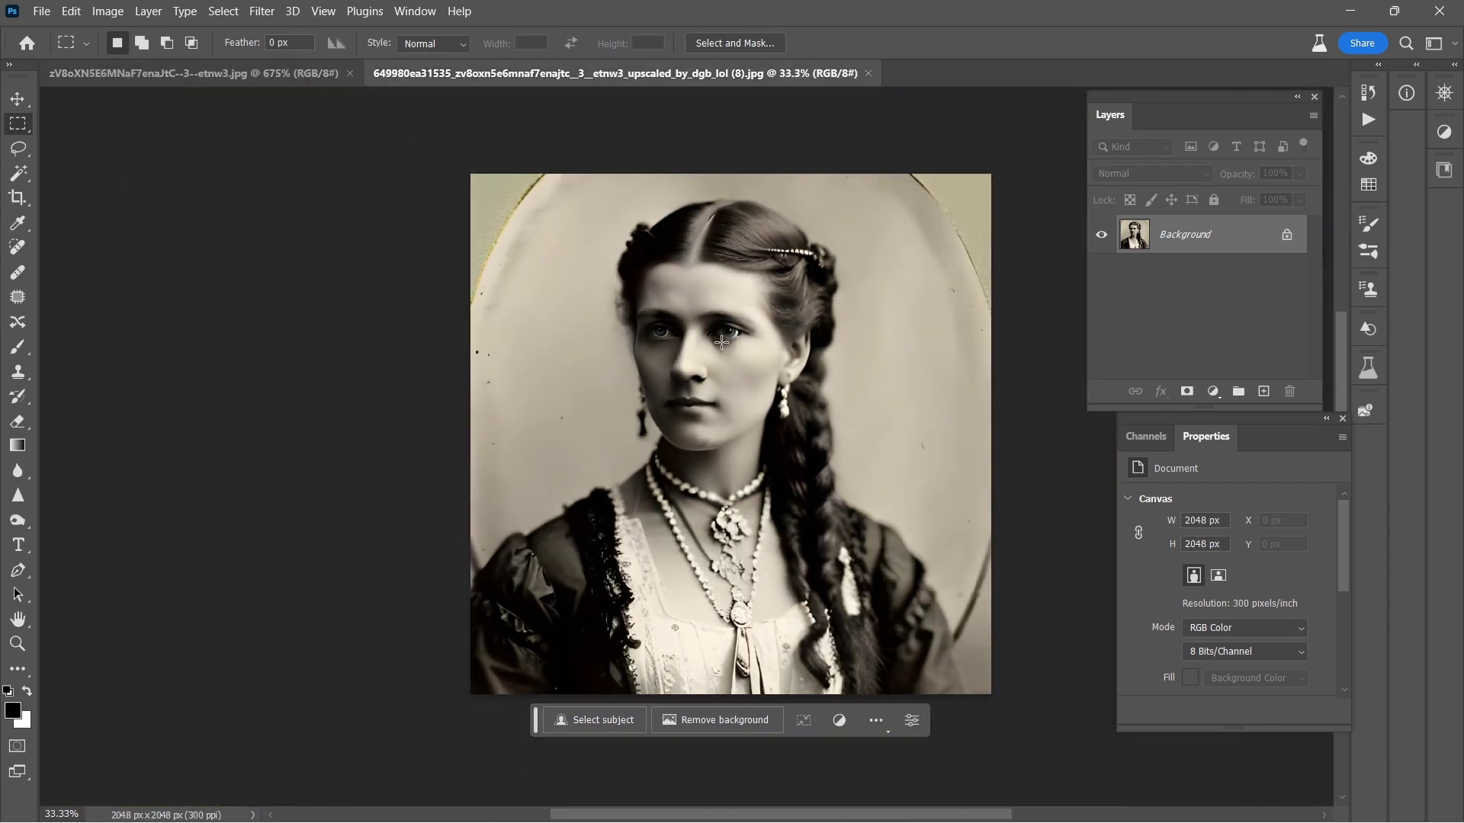
scroll(724, 344, up, 1)
scroll(728, 345, down, 1)
Erase the oval frame along the background's upper corners and edges with the Remove tool, with Remove after each stroke turned off.
click(22, 675)
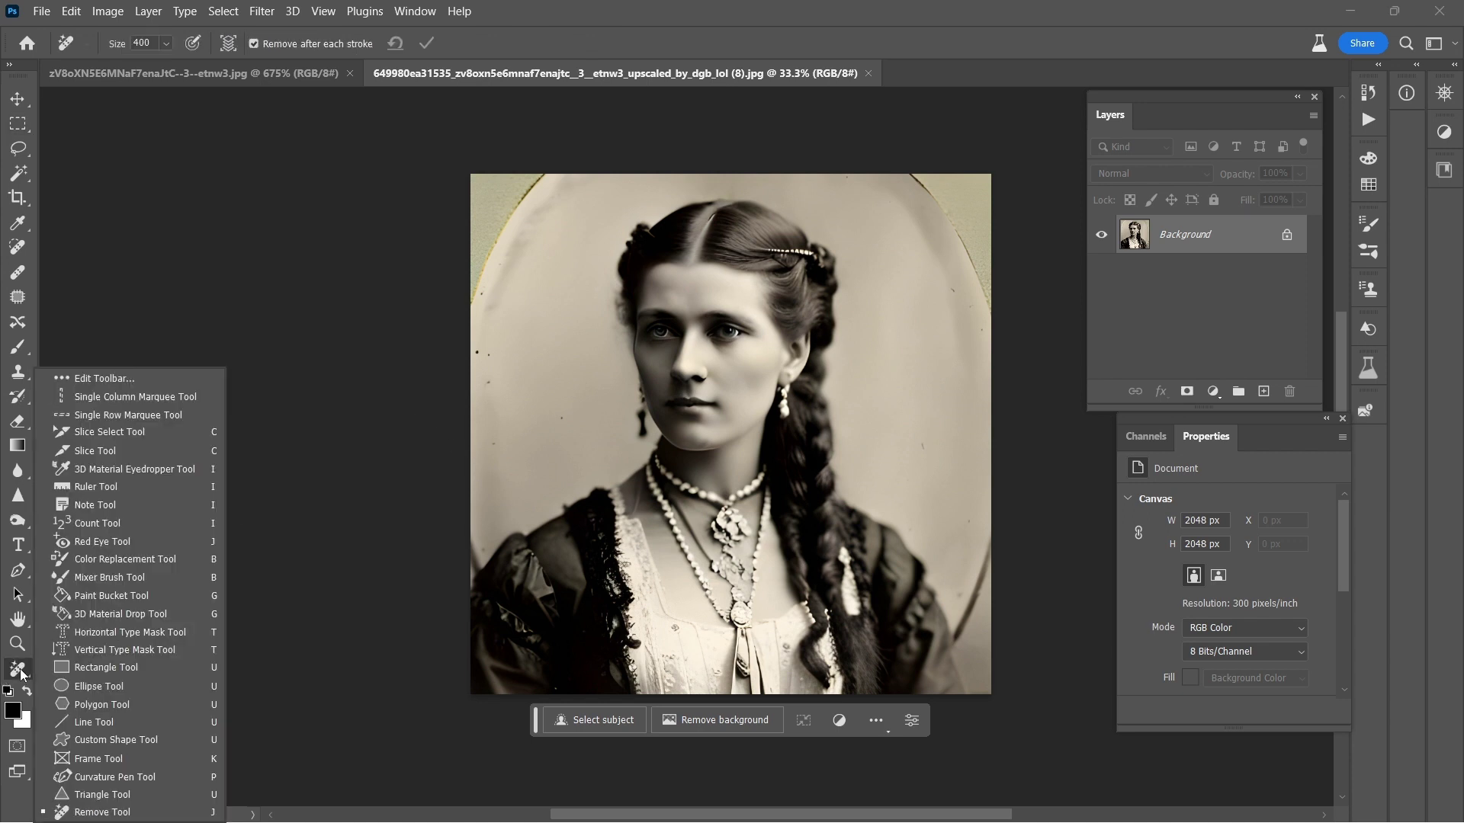
click(102, 812)
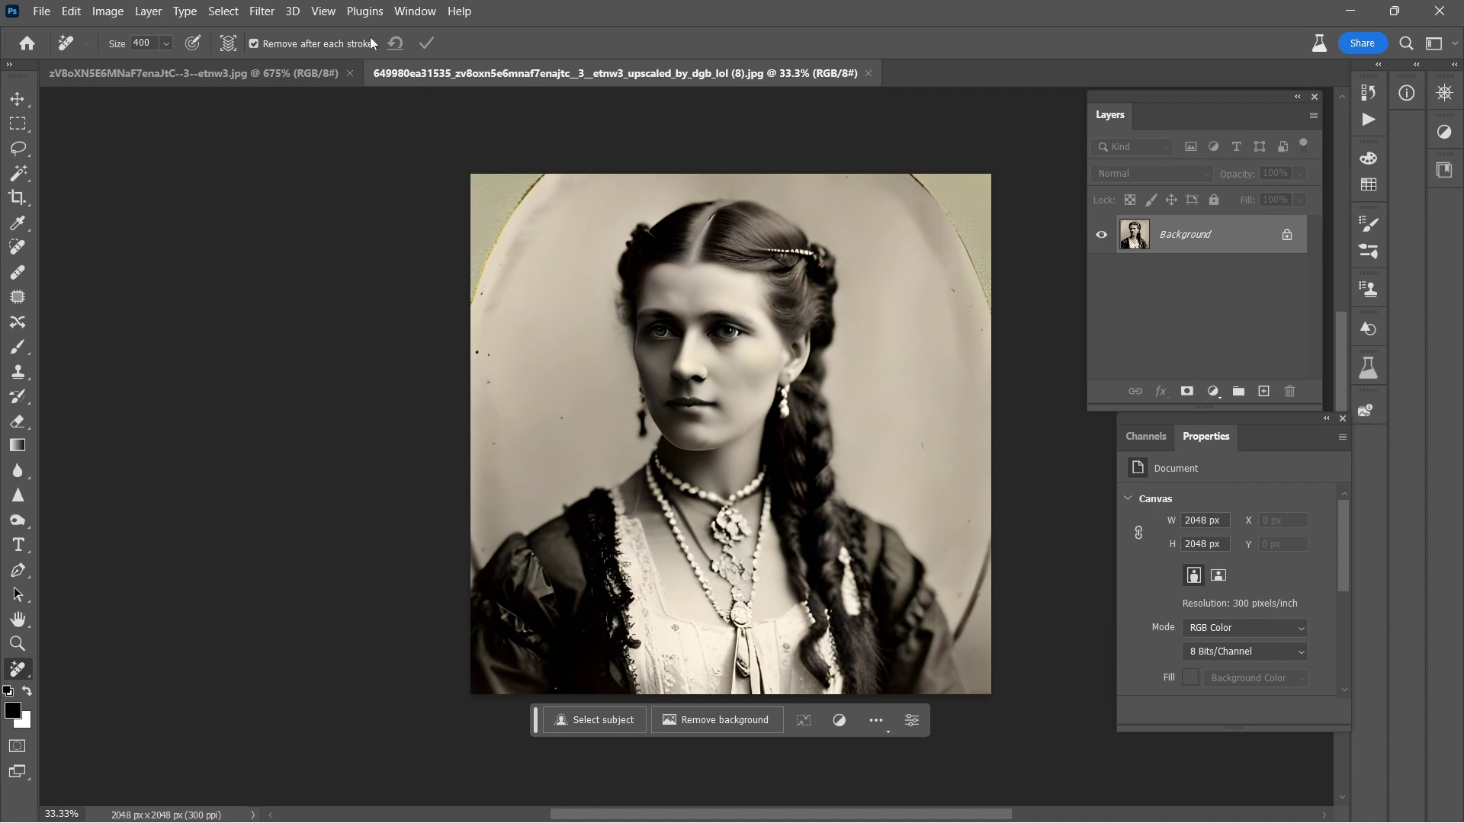
click(254, 43)
click(547, 176)
mouse_move(547, 177)
mouse_down()
mouse_move(441, 343)
mouse_move(440, 402)
mouse_move(446, 268)
mouse_move(484, 125)
mouse_up()
mouse_move(987, 153)
mouse_down()
mouse_move(931, 178)
mouse_move(991, 432)
mouse_move(996, 209)
mouse_move(969, 106)
mouse_move(1009, 387)
mouse_move(1016, 664)
mouse_up()
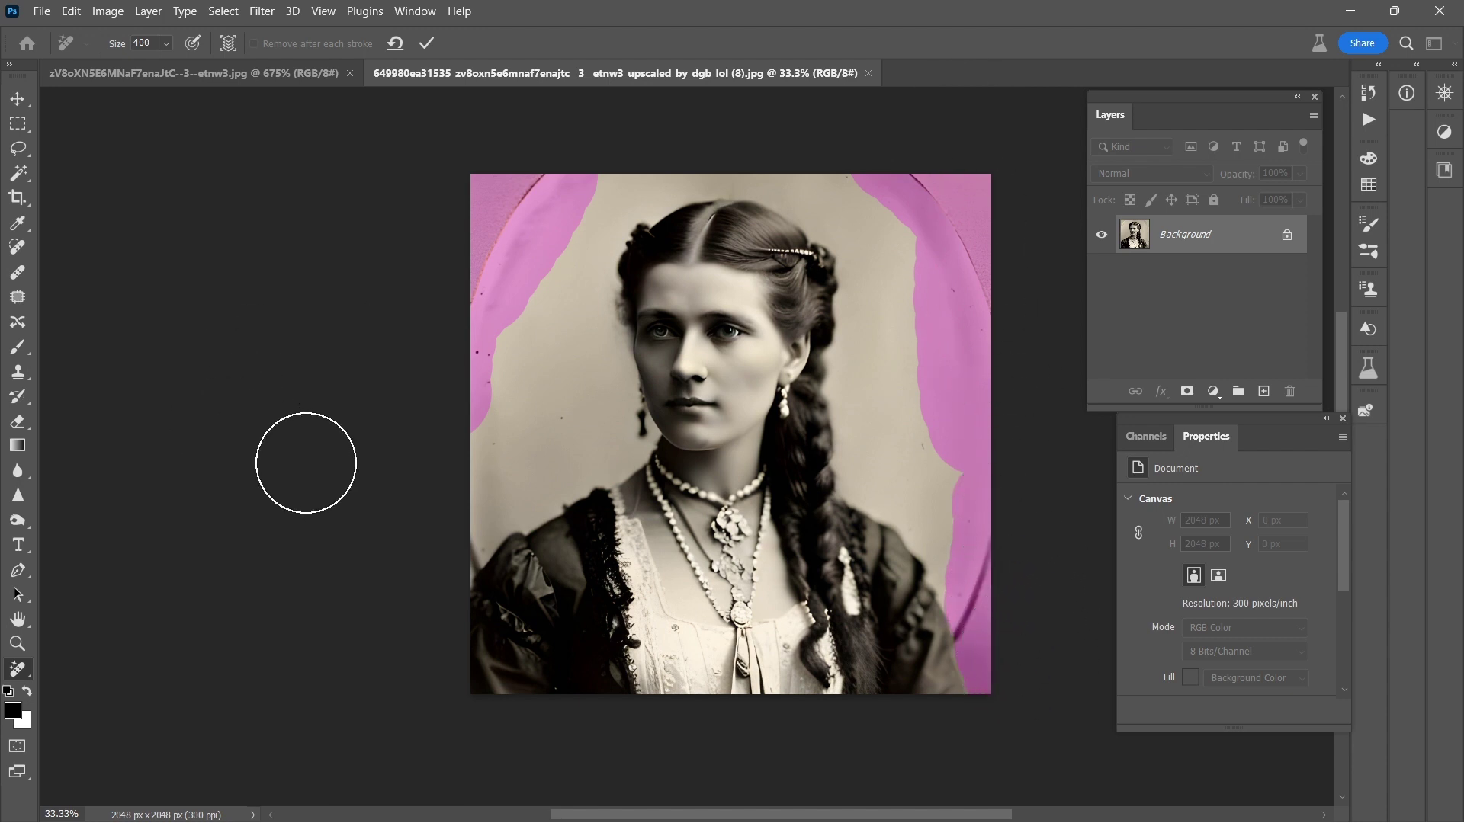
mouse_move(435, 546)
mouse_down()
mouse_move(403, 504)
mouse_move(442, 411)
mouse_move(418, 296)
mouse_move(513, 227)
mouse_up()
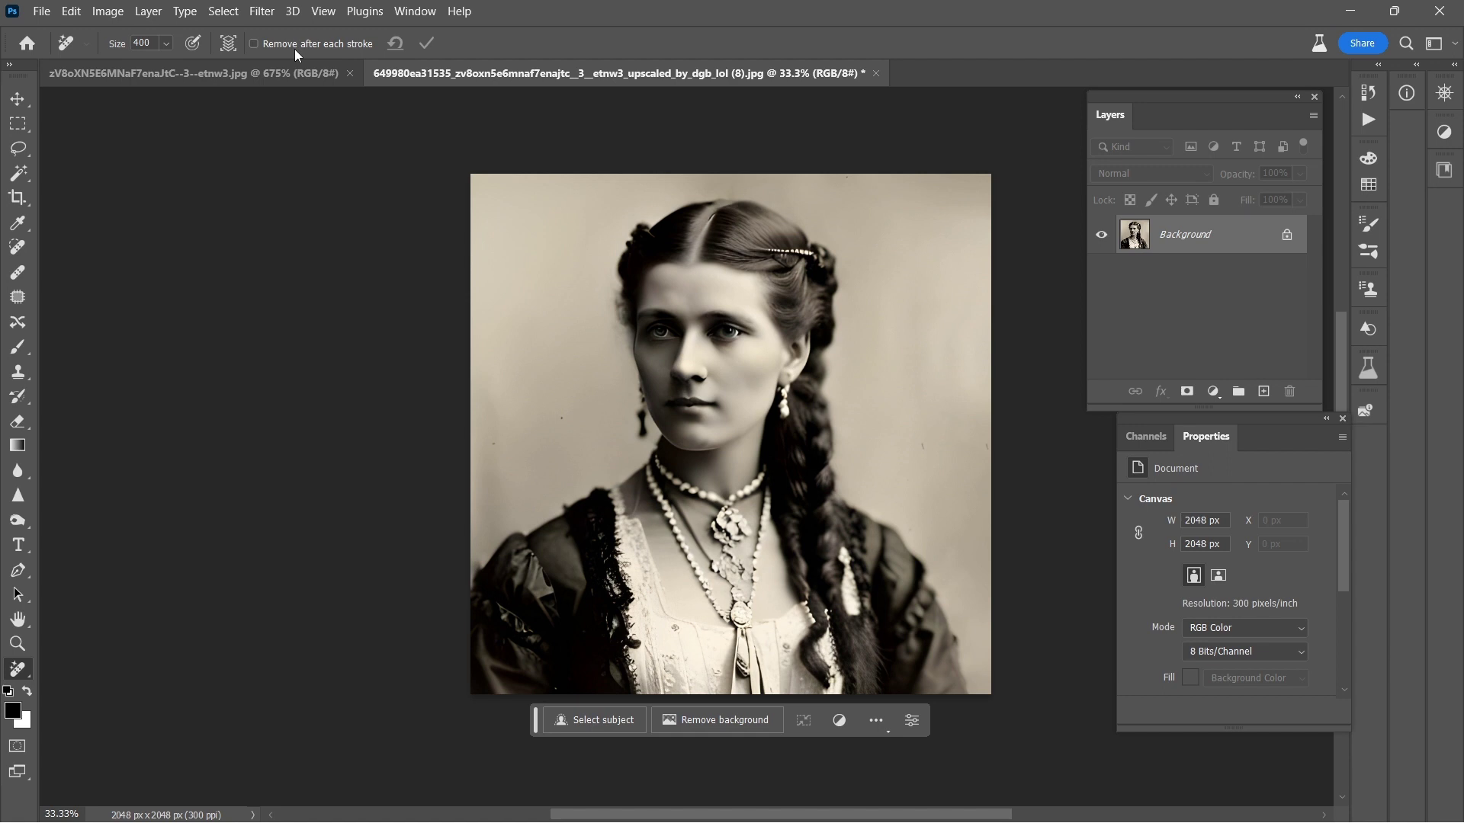
Turn Remove after each stroke back on and reduce the Remove tool's brush size.
click(294, 48)
key(bracketleft)
key(bracketleft)
Select the background by drawing a loose lasso around the woman and inverting the selection.
drag(444, 599, 650, 140)
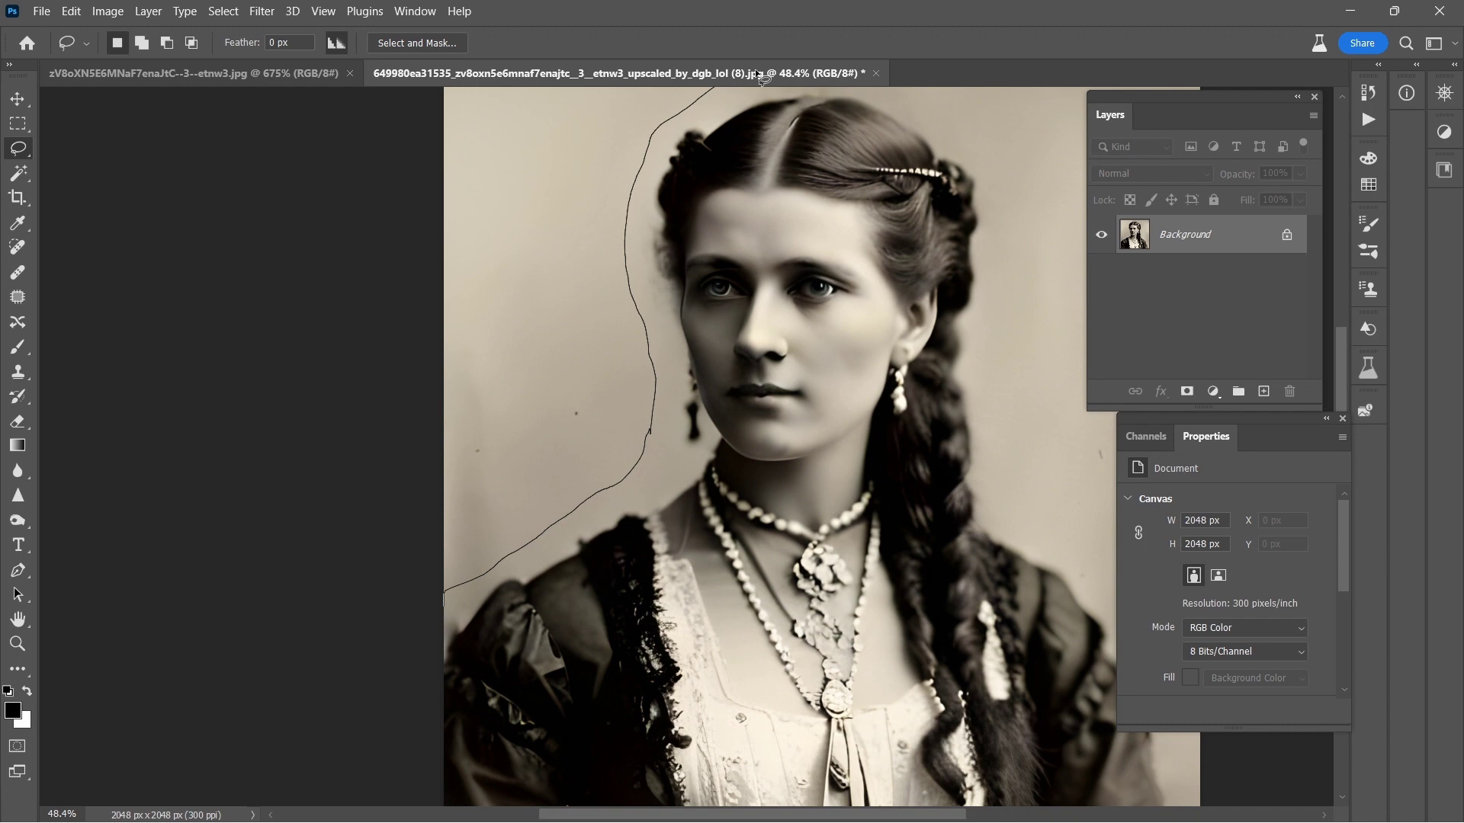
drag(760, 76, 468, 820)
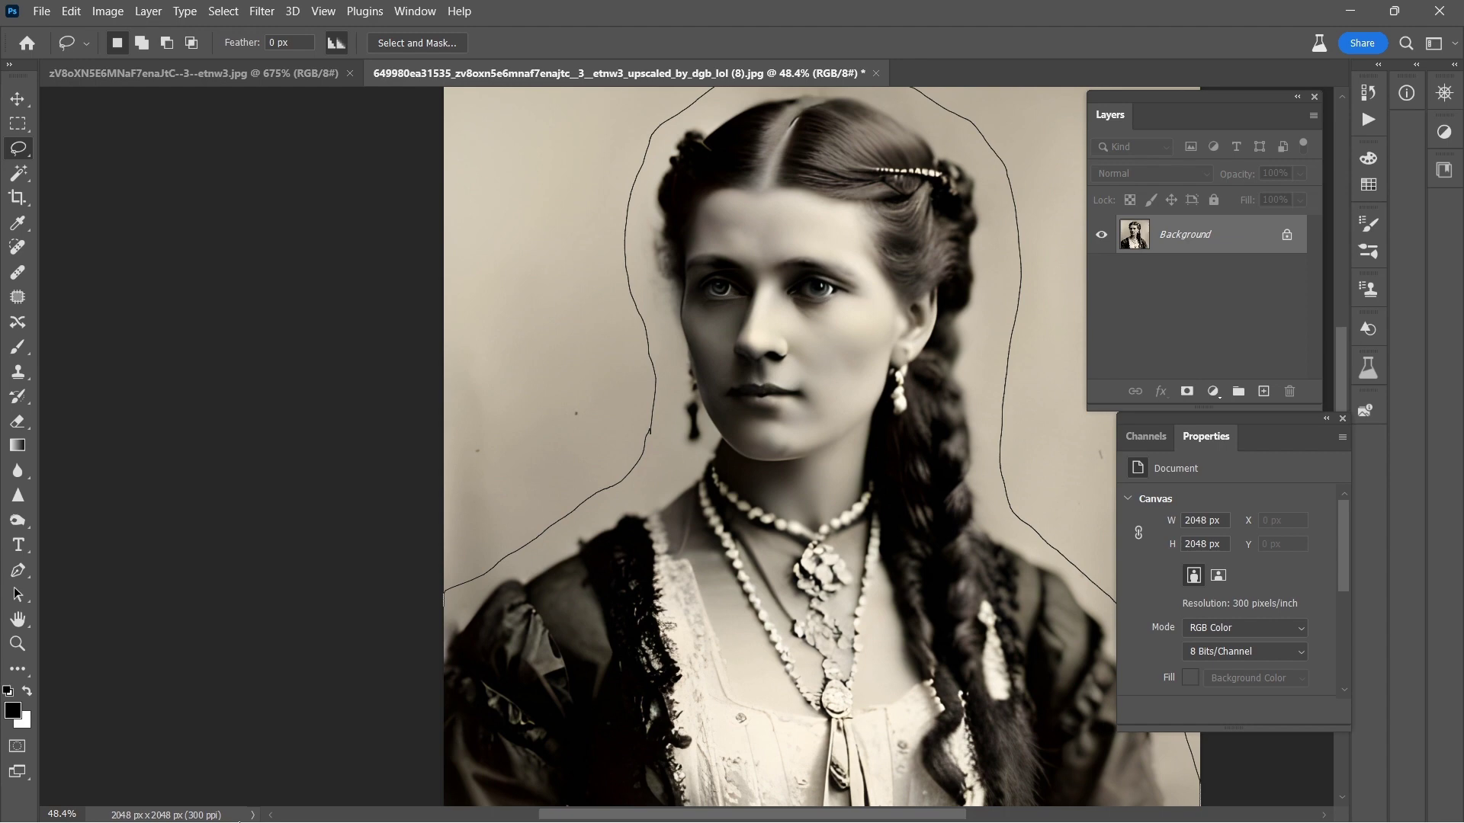
drag(239, 820, 244, 820)
scroll(876, 273, down, 1)
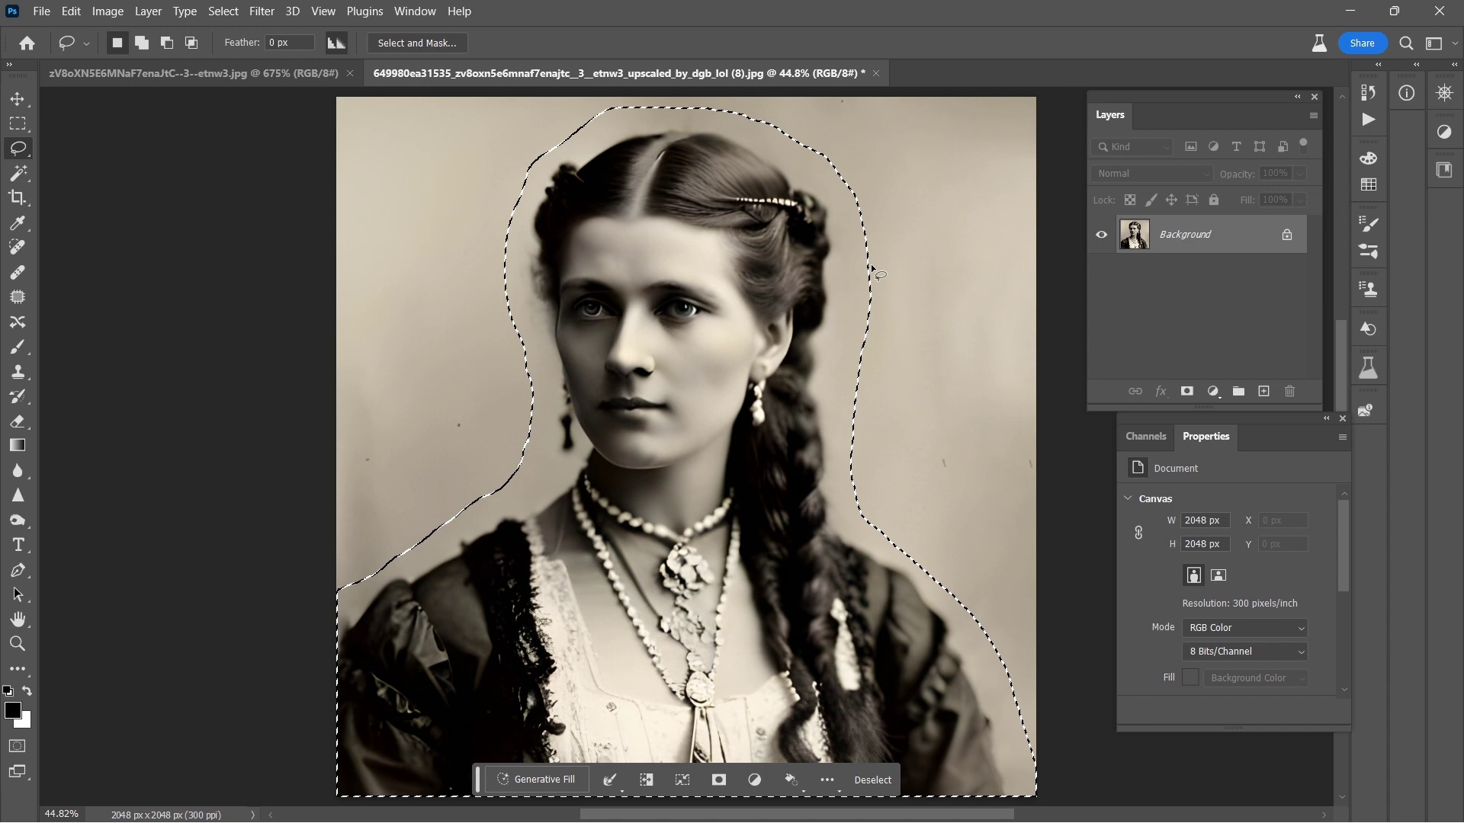
click(648, 782)
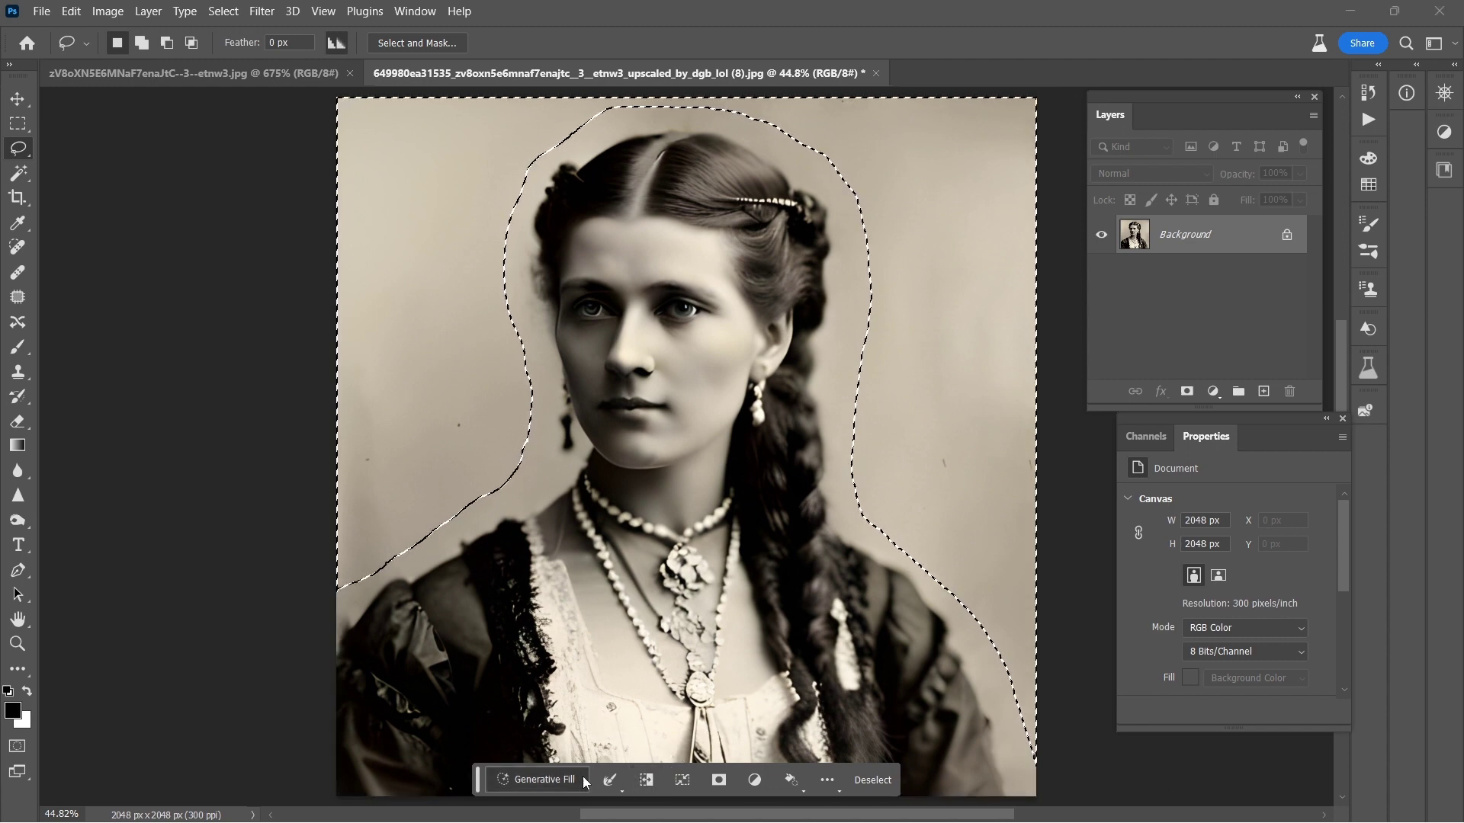
Replace the selected background using Generative Fill without a prompt, keep the first variation and merge the generated layer into Background.
click(536, 779)
click(797, 779)
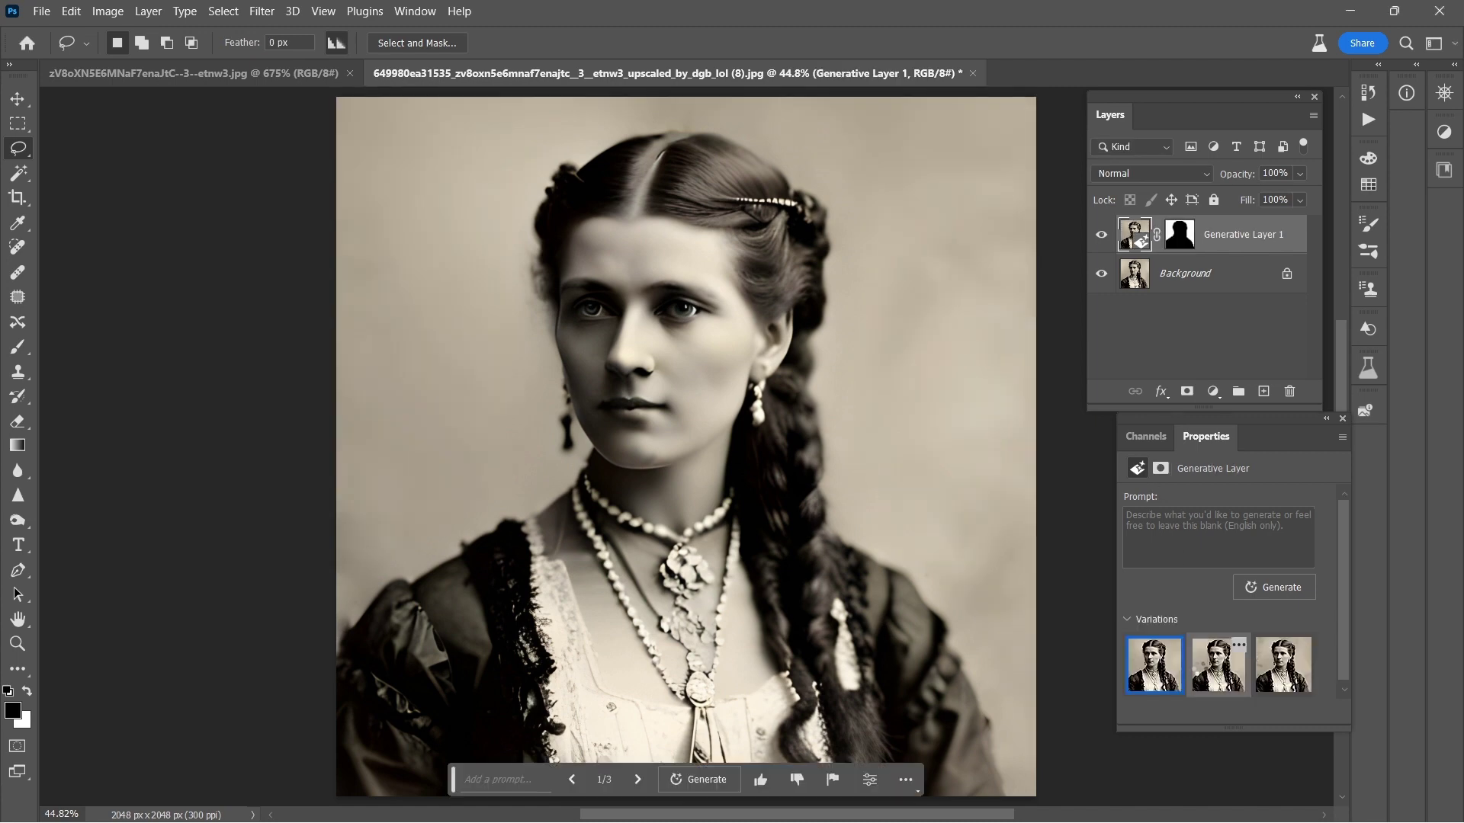
click(1205, 675)
click(1272, 686)
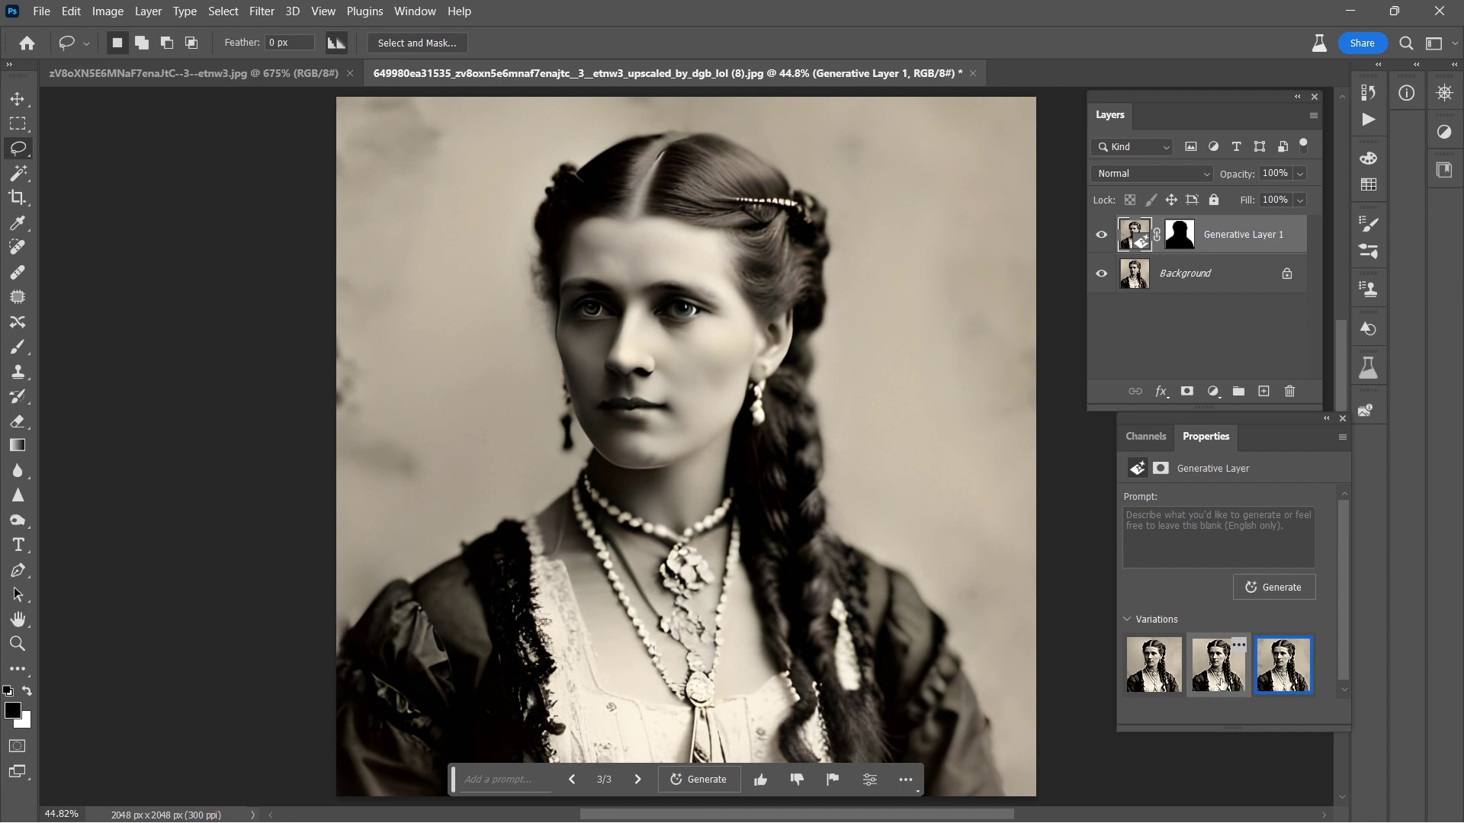
click(1219, 665)
click(1160, 675)
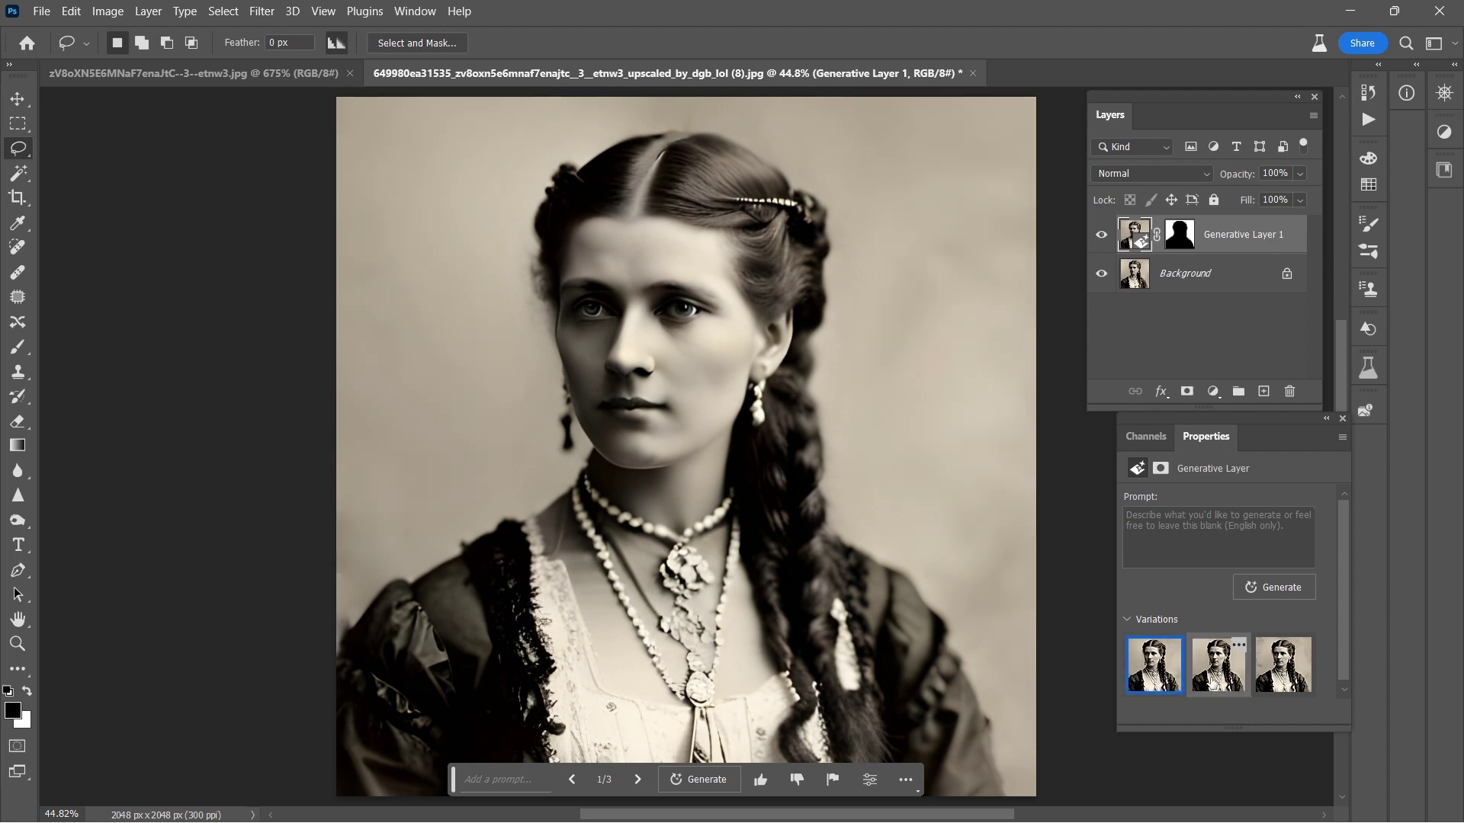
click(1212, 676)
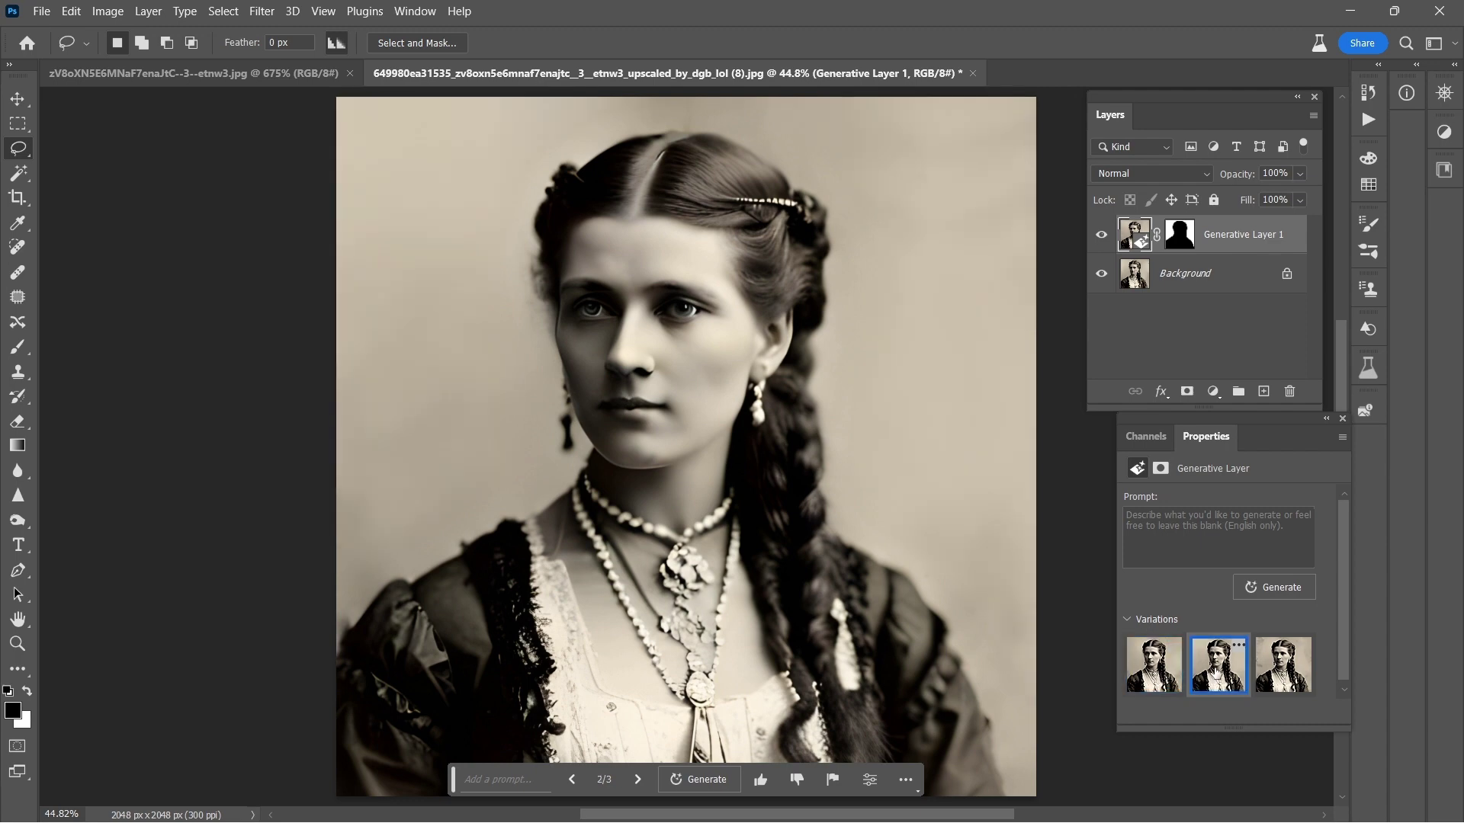
click(1171, 670)
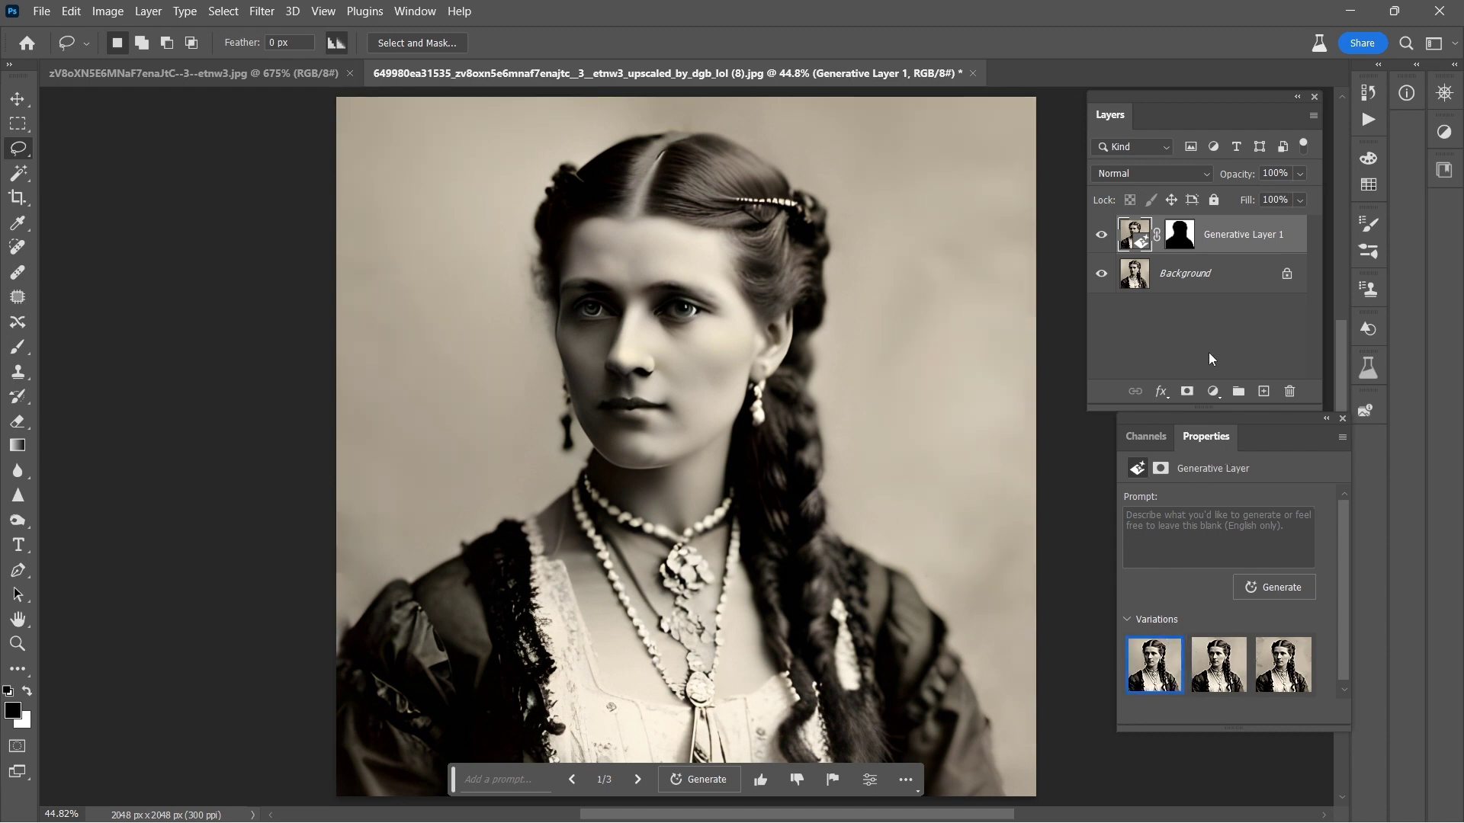
key(ctrl+e)
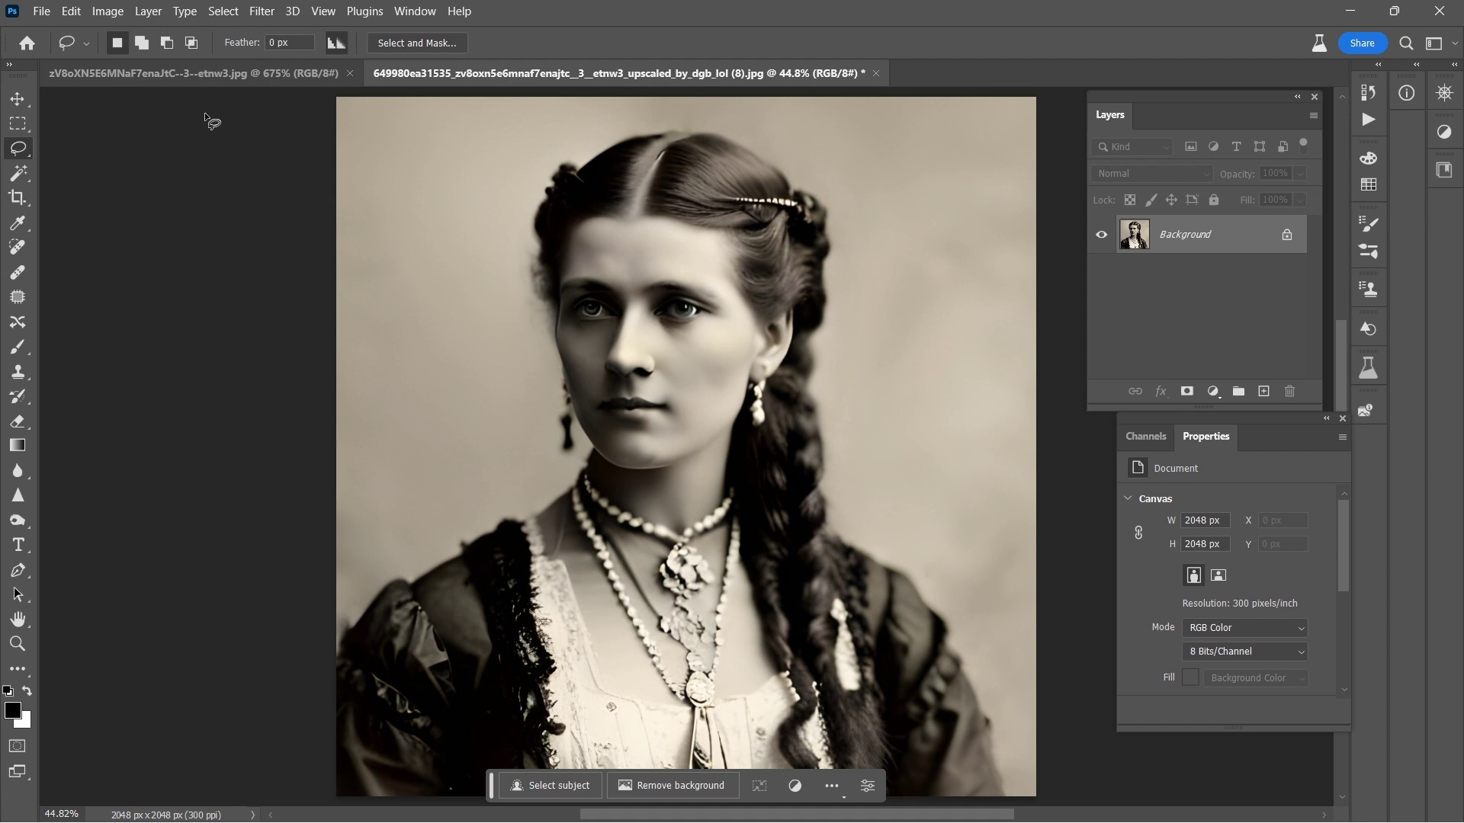
Open the Shadows/Highlights adjustment for the portrait and set the shadows amount to 34% and tone to 36%.
click(111, 15)
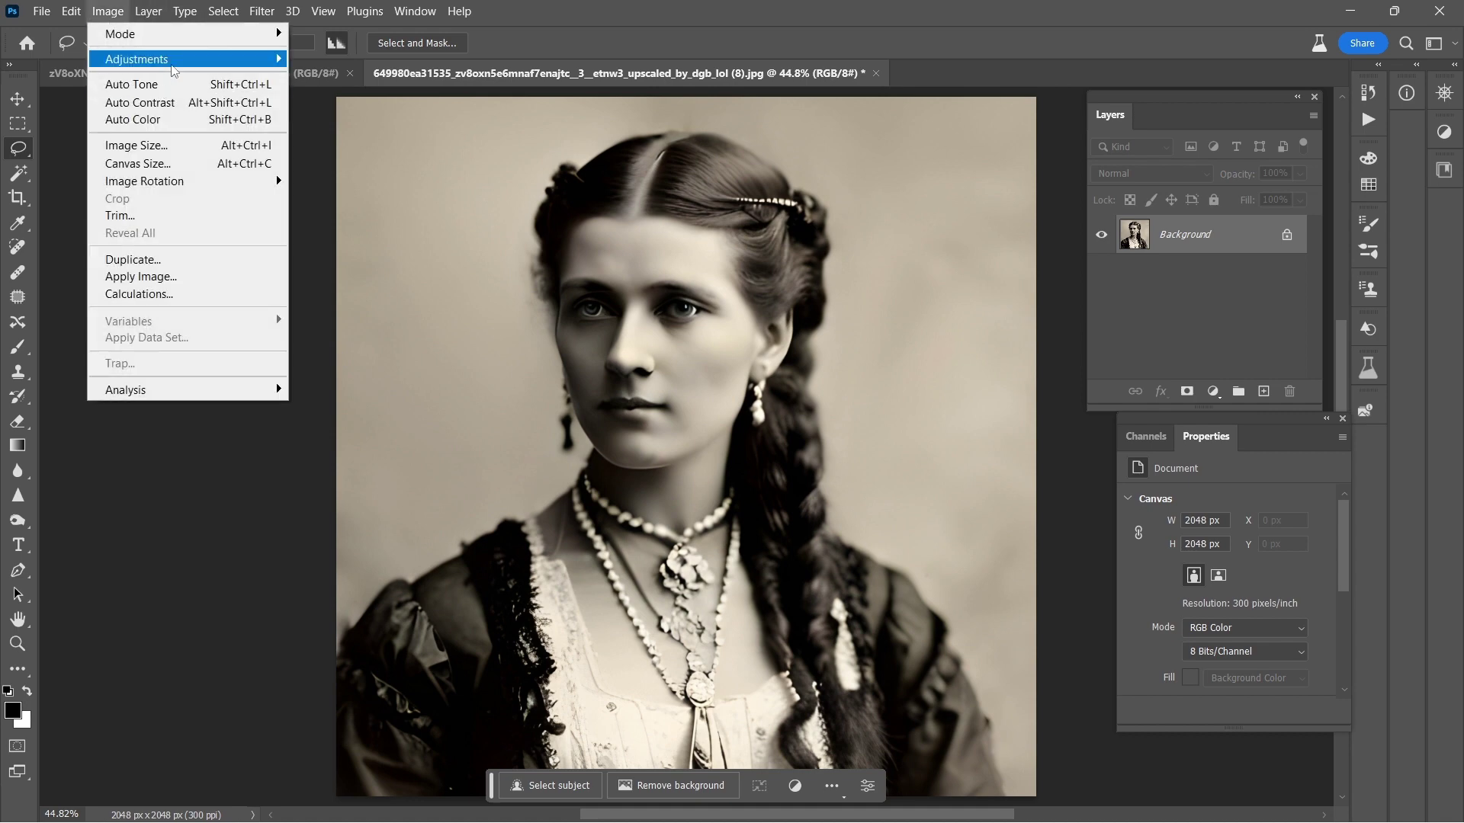
mouse_move(176, 61)
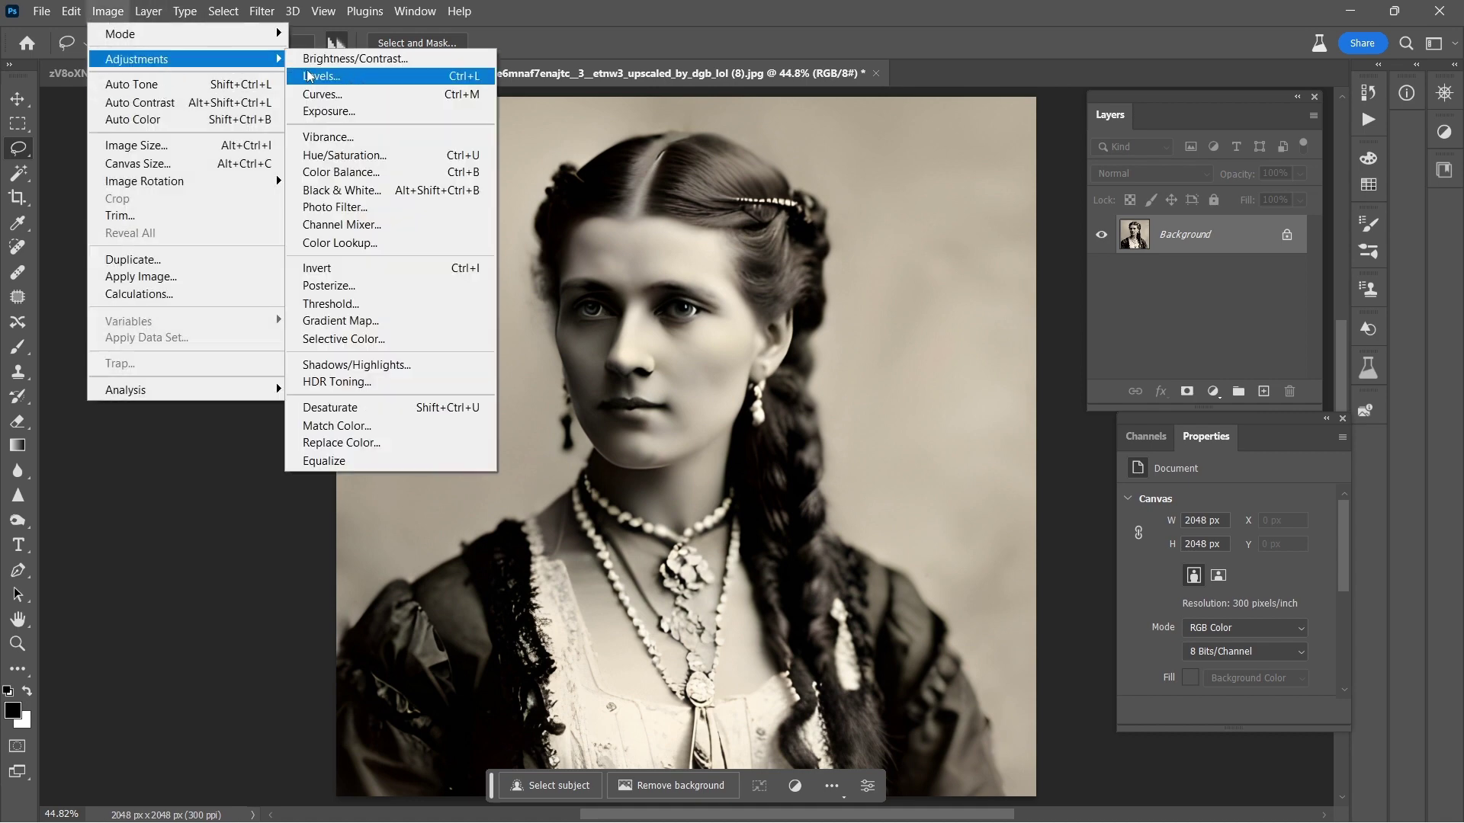
click(392, 366)
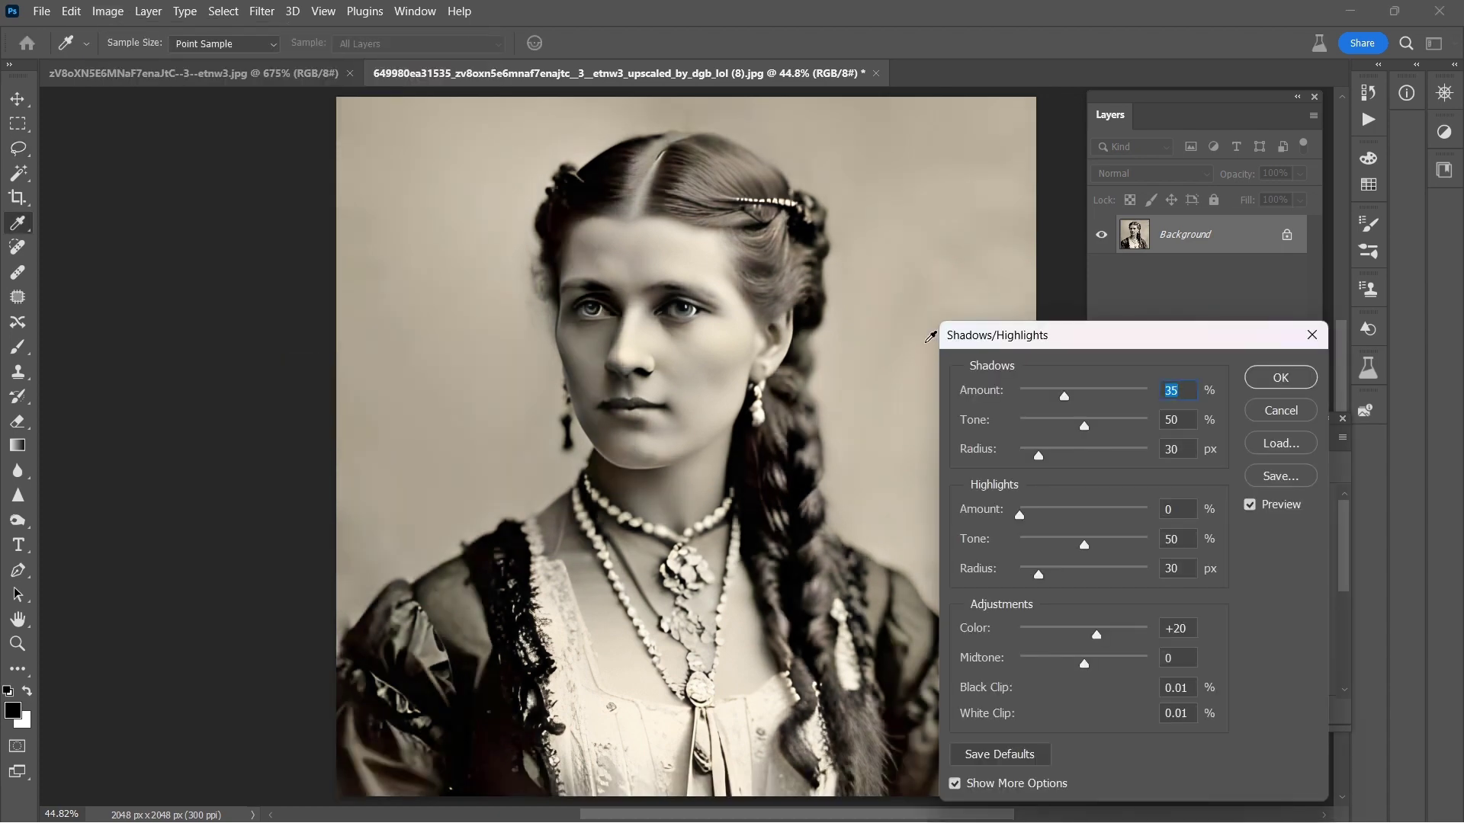
click(1056, 403)
click(1068, 428)
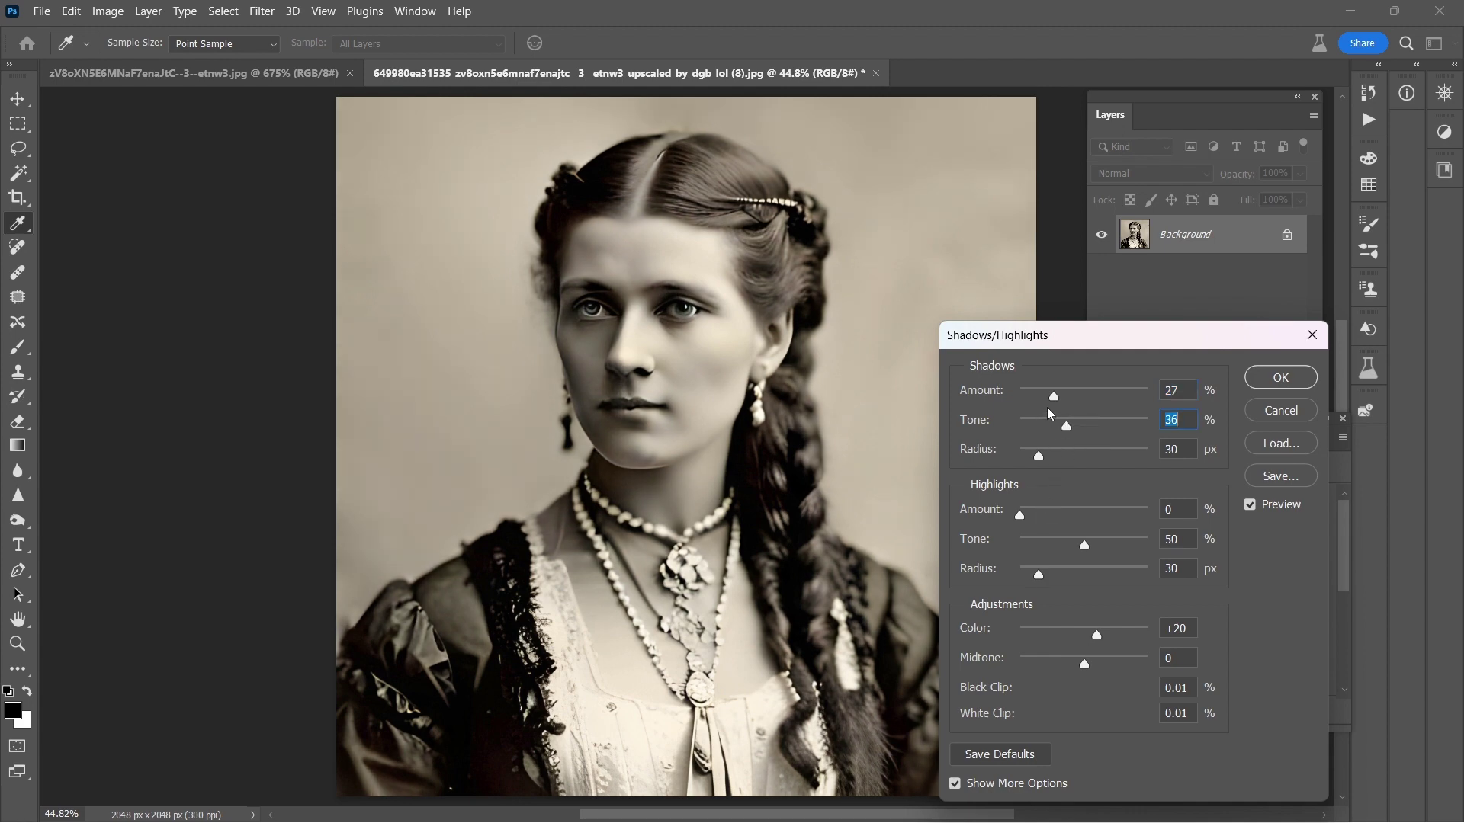
drag(1054, 400, 1091, 399)
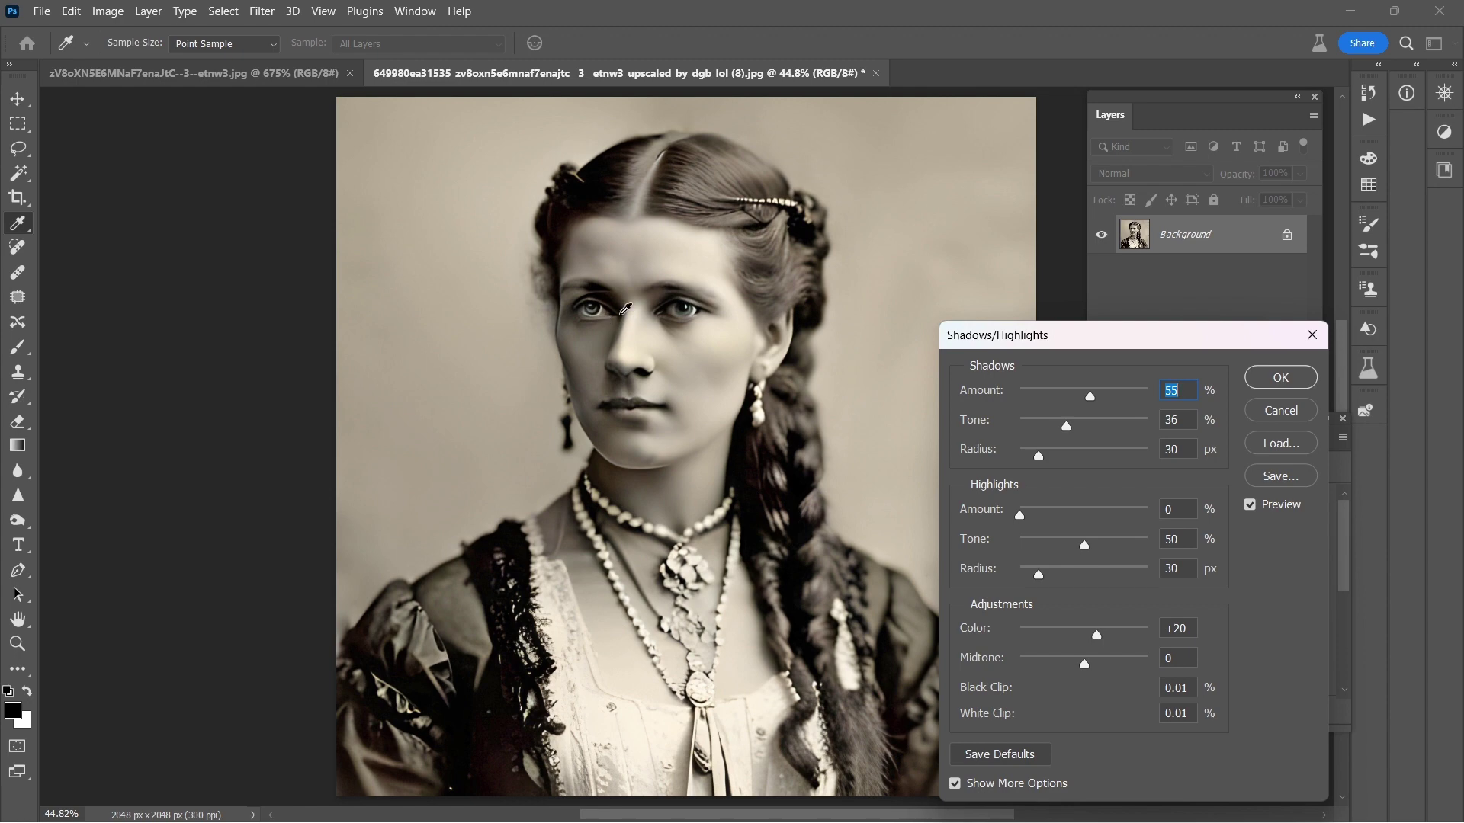
drag(1088, 398, 1113, 403)
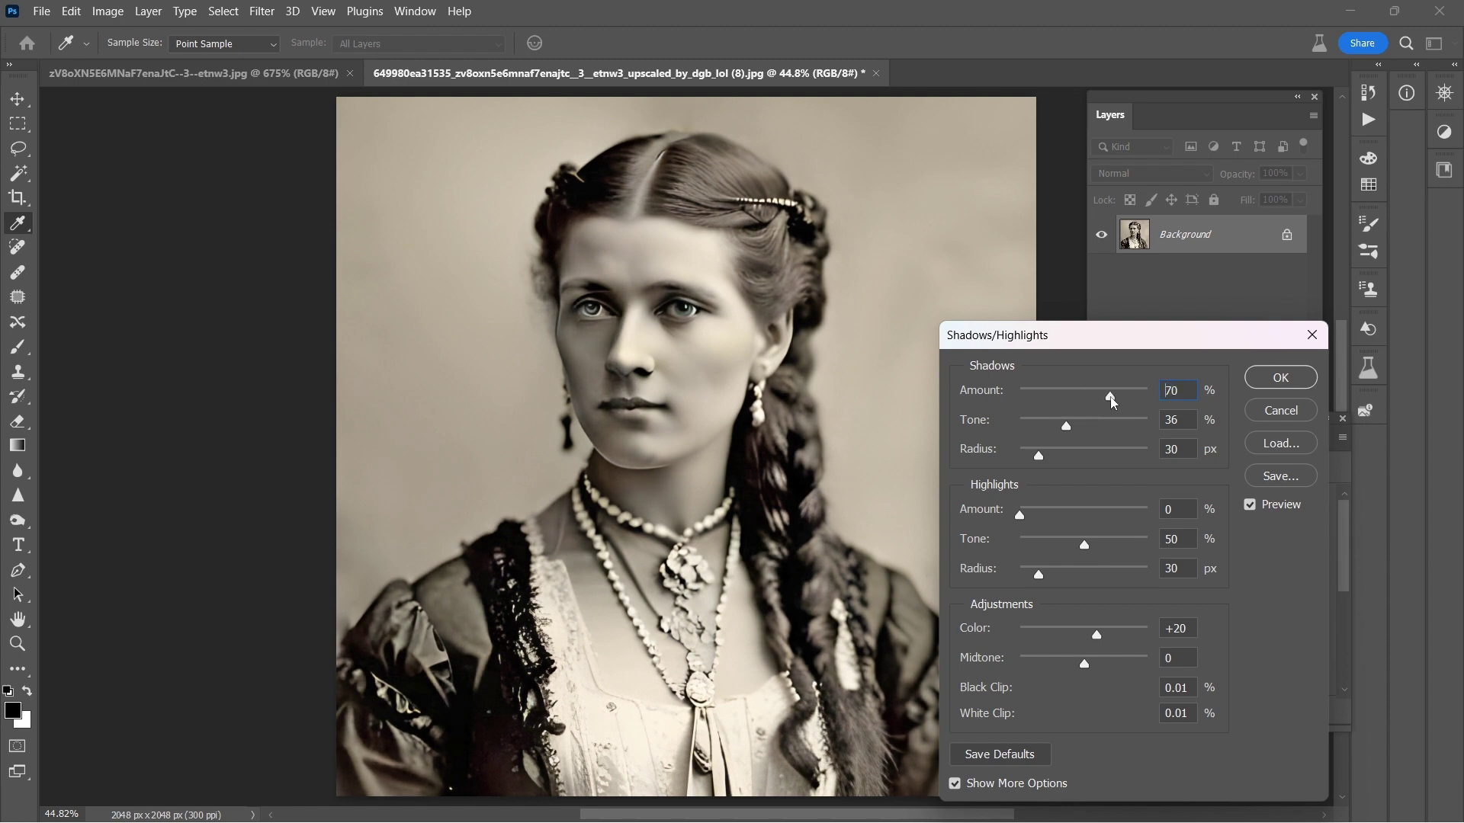
drag(1112, 402, 1063, 404)
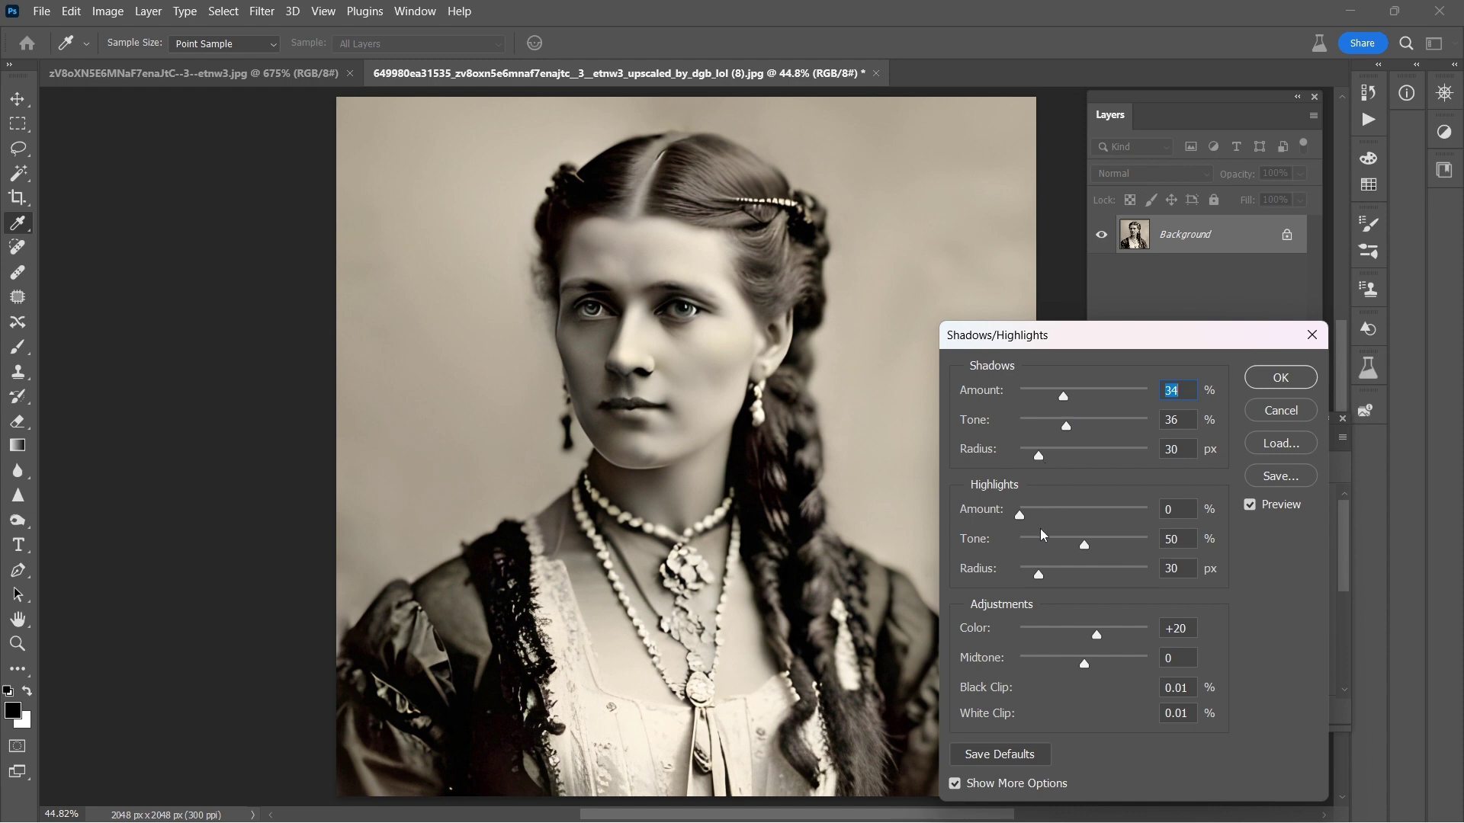
Set the highlights amount to 10% and tone to 44%, with the color adjustment at +20.
drag(1019, 515, 1037, 517)
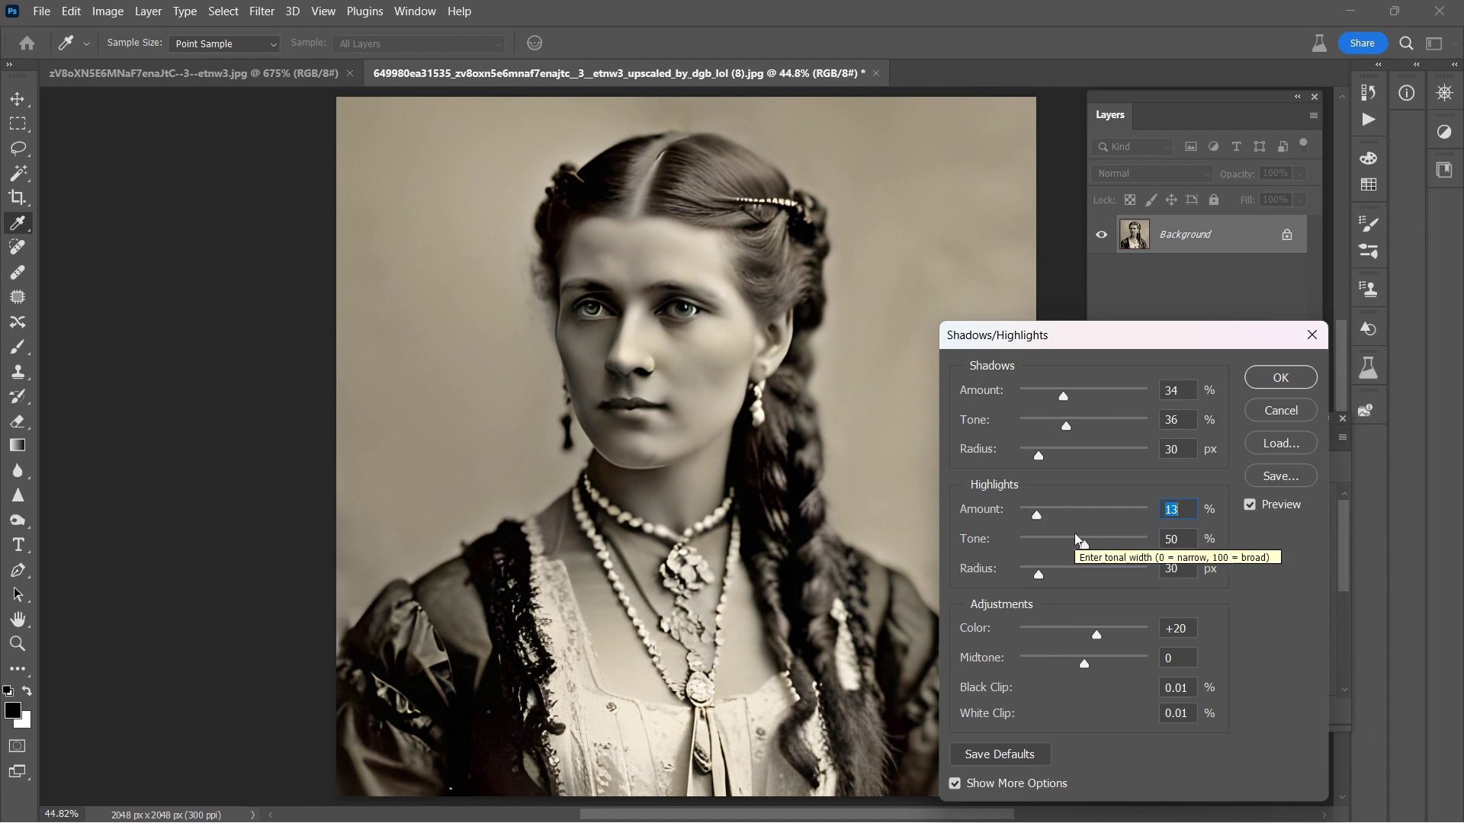
drag(1078, 548, 1034, 526)
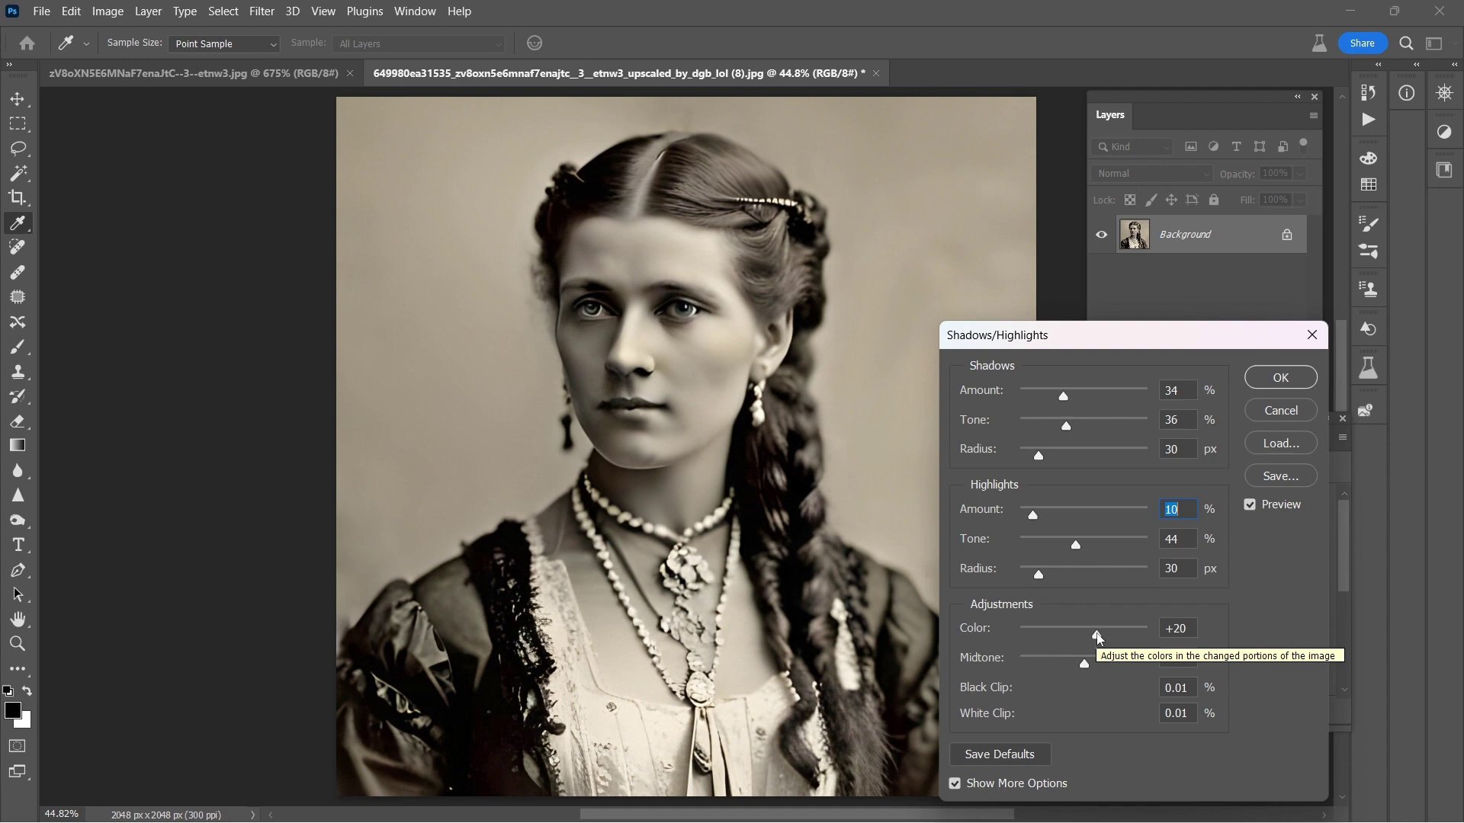
drag(1099, 638, 1145, 643)
text(20)
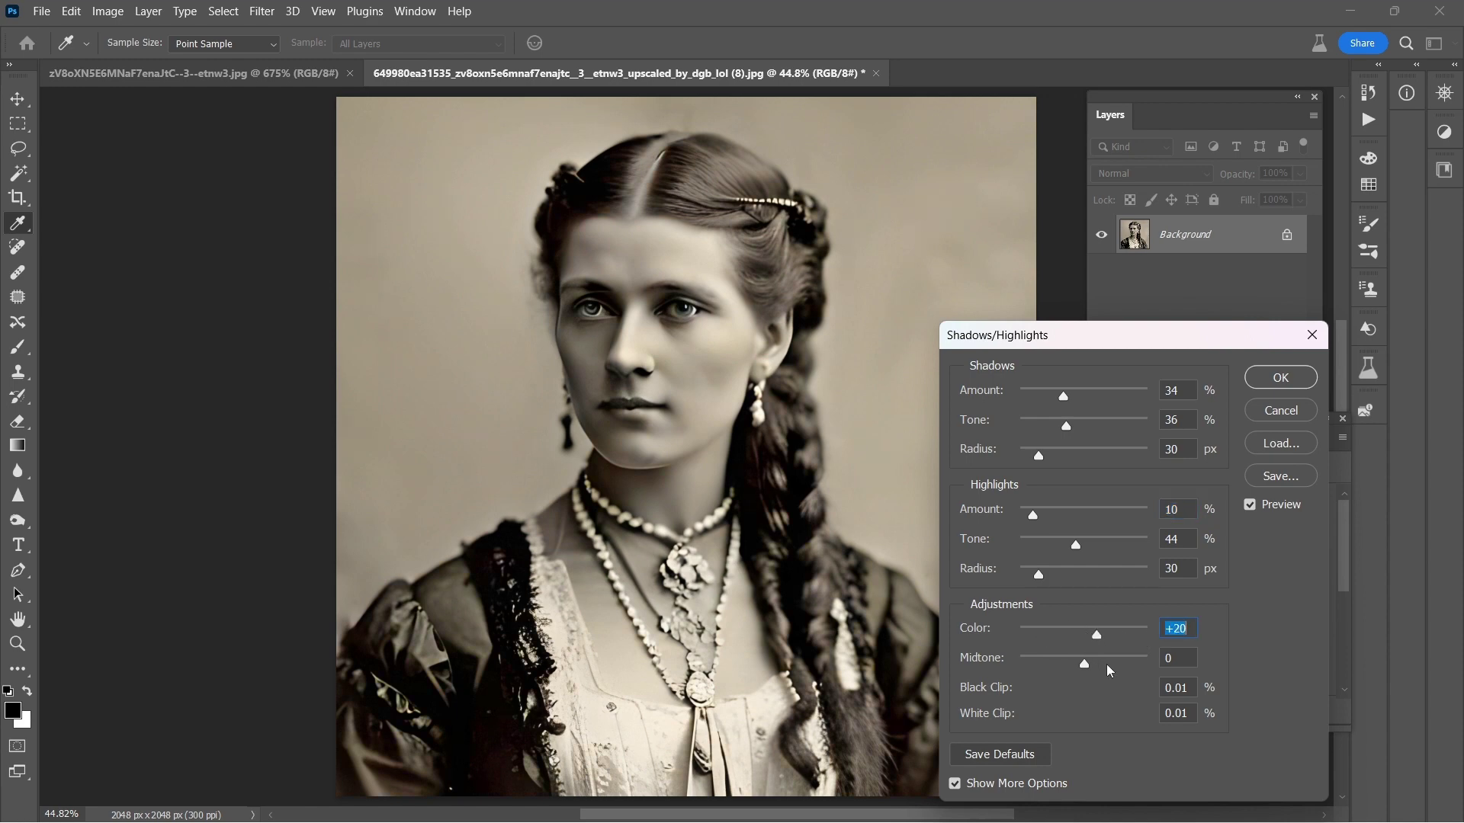
Set both the black clip and the white clip of the adjustment to 1%.
click(1194, 688)
text(1)
key(Tab)
text(1)
key(Tab)
Compare the portrait with and without the Shadows/Highlights preview, leave the preview on and apply the adjustment.
click(1251, 506)
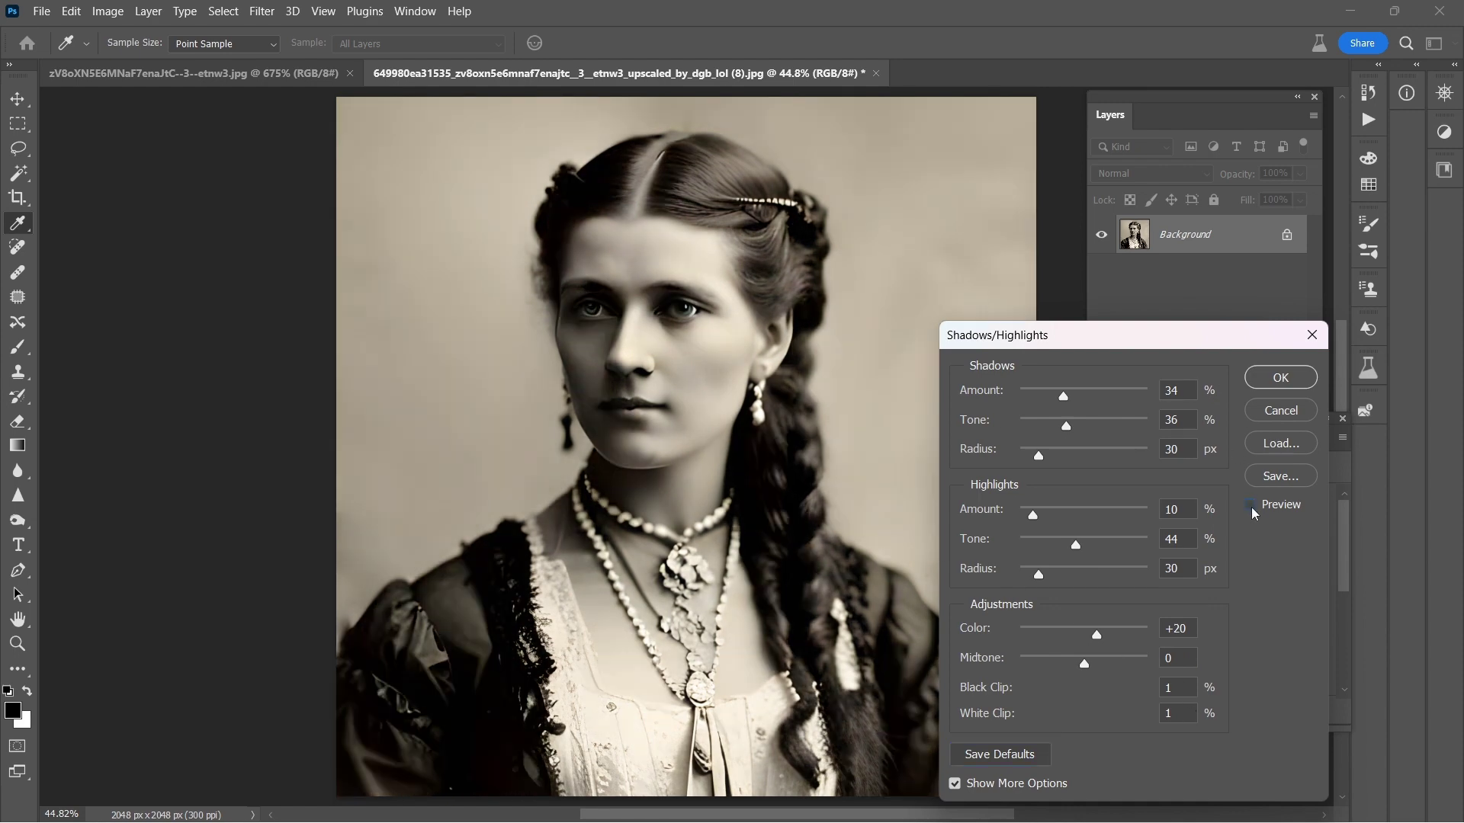
click(1251, 507)
click(1251, 508)
click(1251, 508)
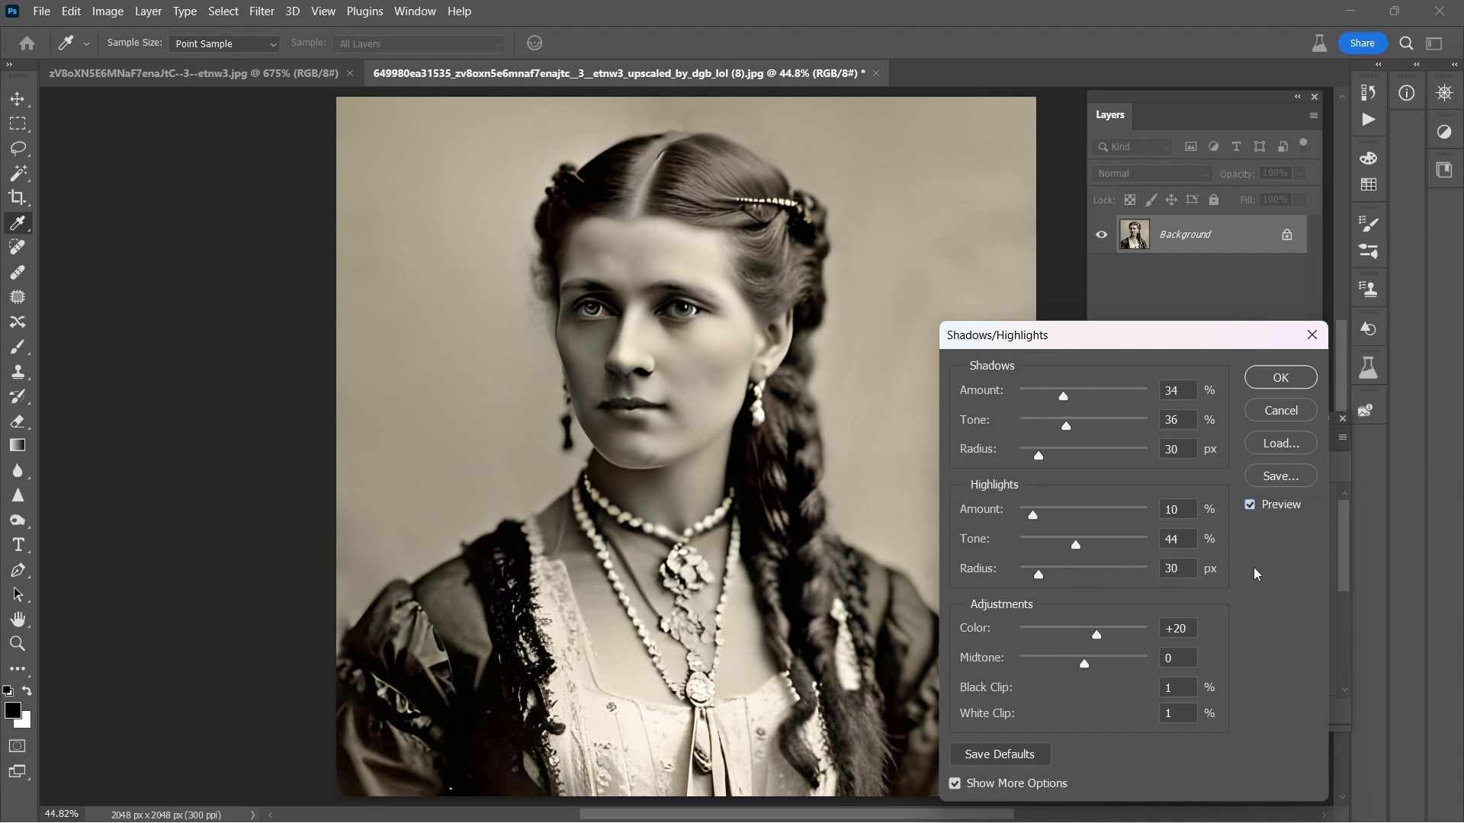
click(1256, 505)
click(1256, 506)
click(1257, 506)
click(1258, 507)
click(1257, 507)
click(1257, 507)
click(1253, 507)
click(1254, 506)
click(1264, 379)
key(l)
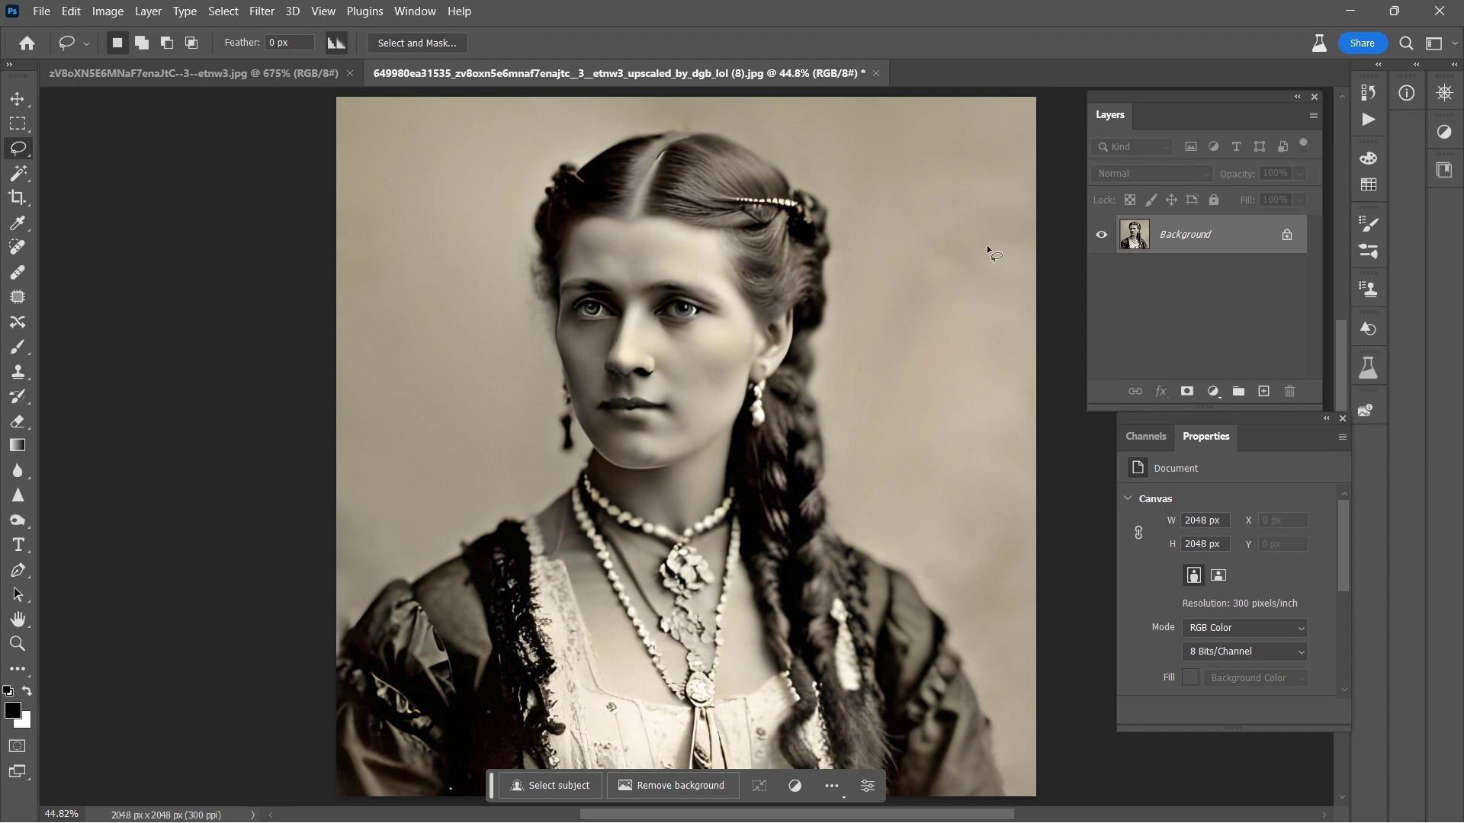
click(1213, 392)
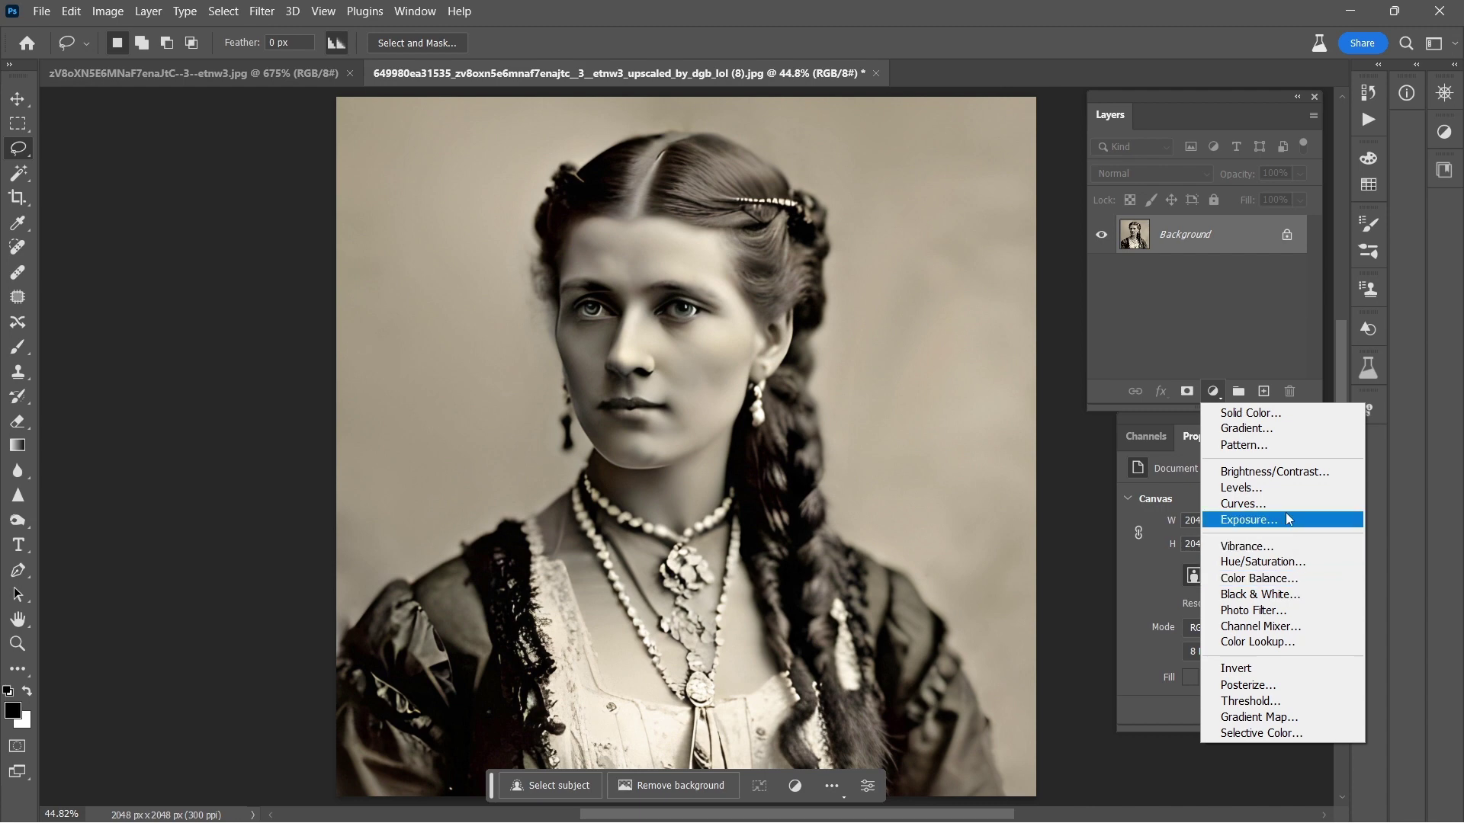
click(1155, 352)
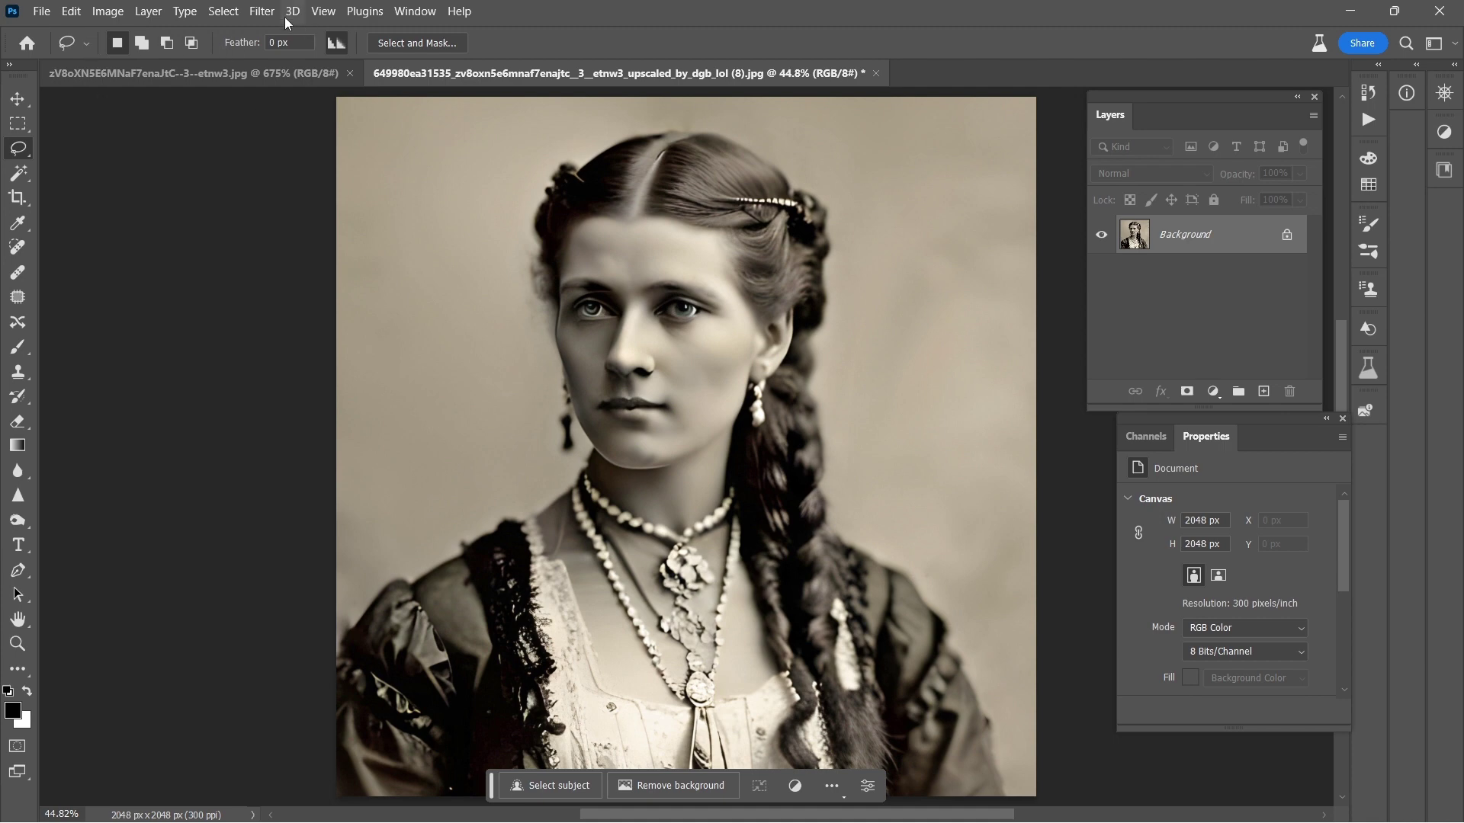
Colorize the portrait with the Colorize neural filter, keeping auto color and outputting the result to a new layer.
click(265, 12)
click(302, 82)
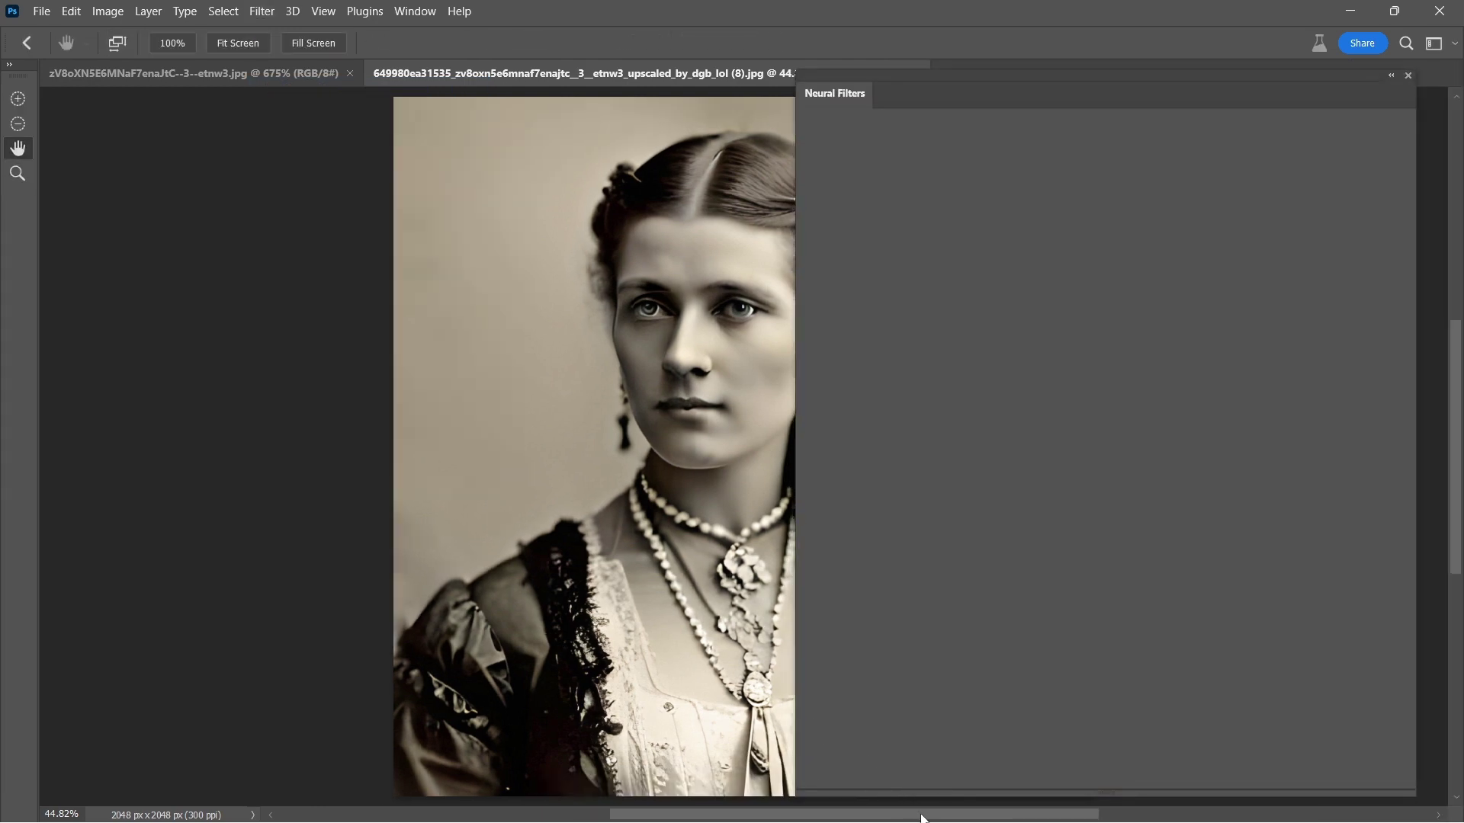
drag(921, 818, 1028, 817)
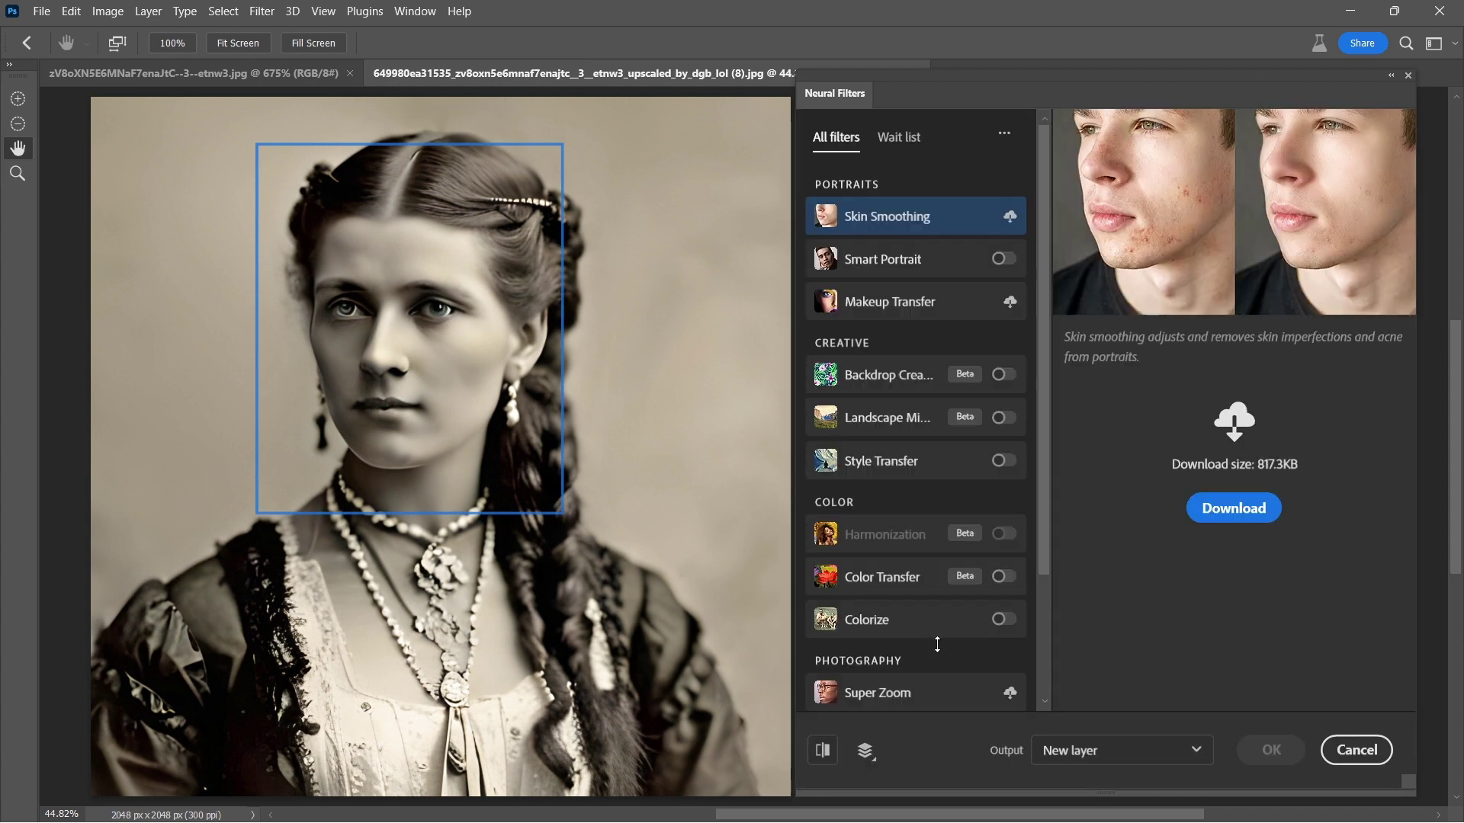
click(1000, 619)
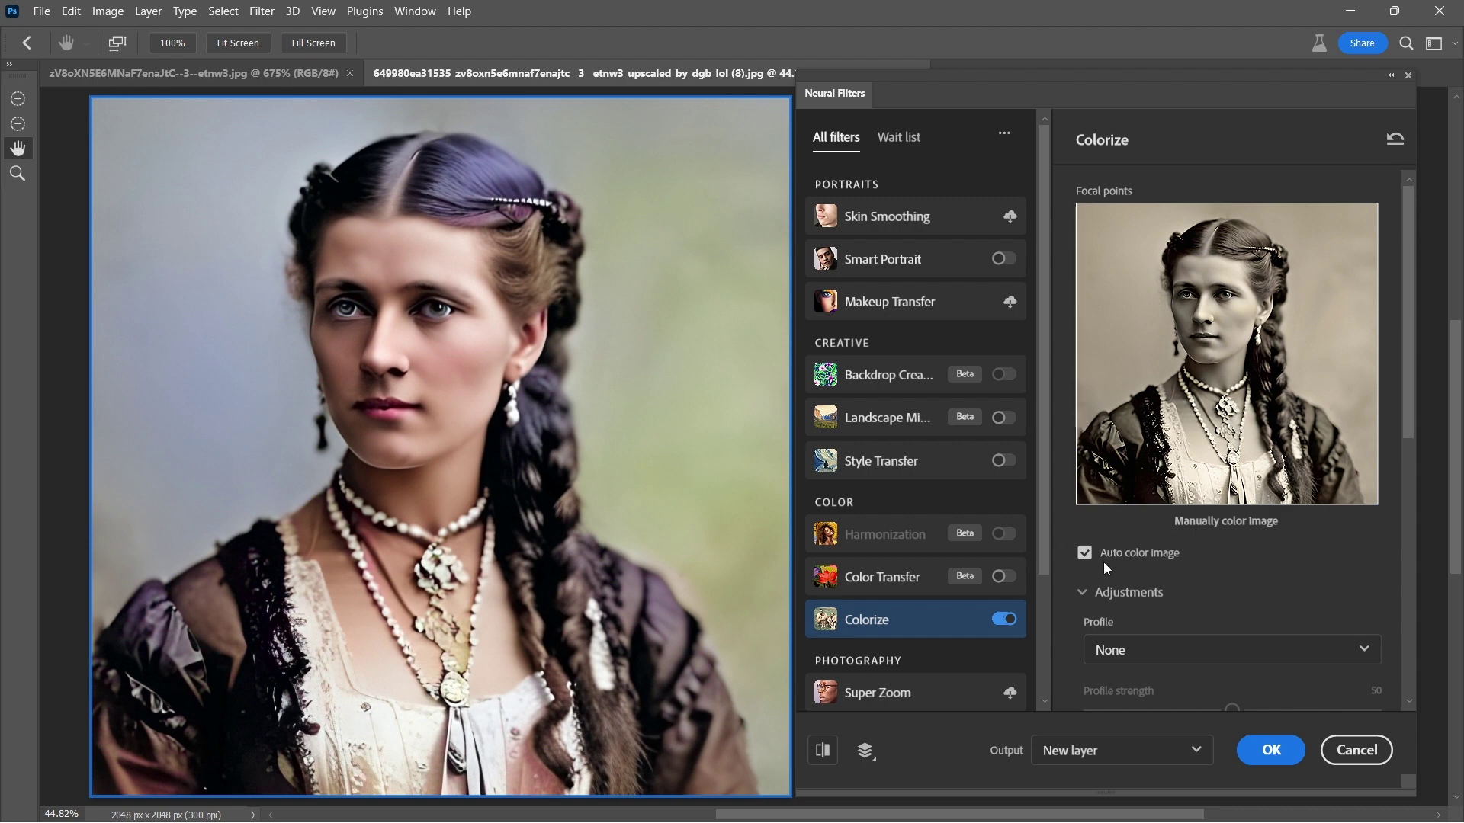
click(1269, 753)
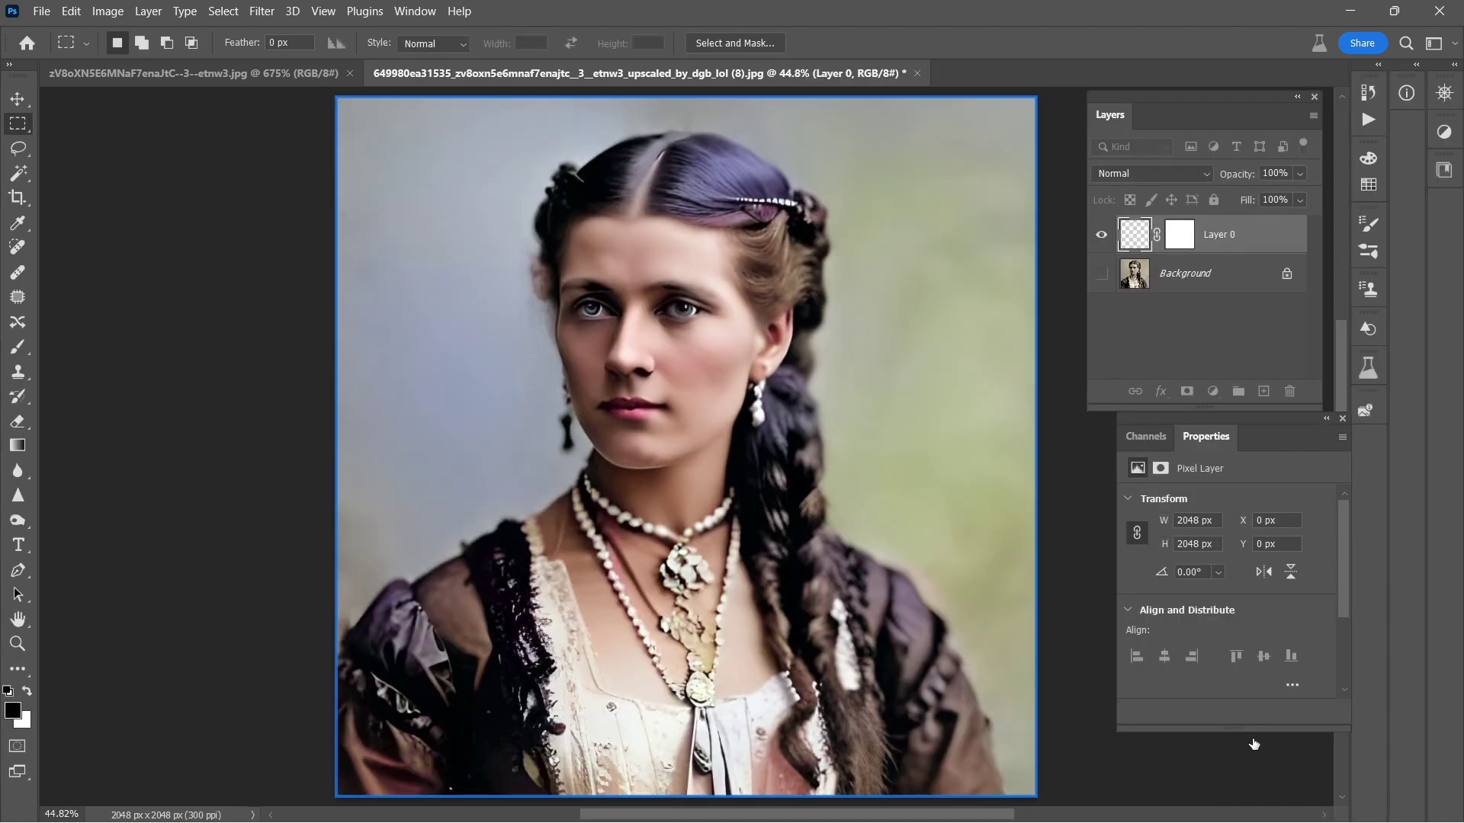
Hide the colorized layer and quick-export the sepia portrait as new.png in Downloads, replacing the existing file.
click(1101, 236)
click(1101, 237)
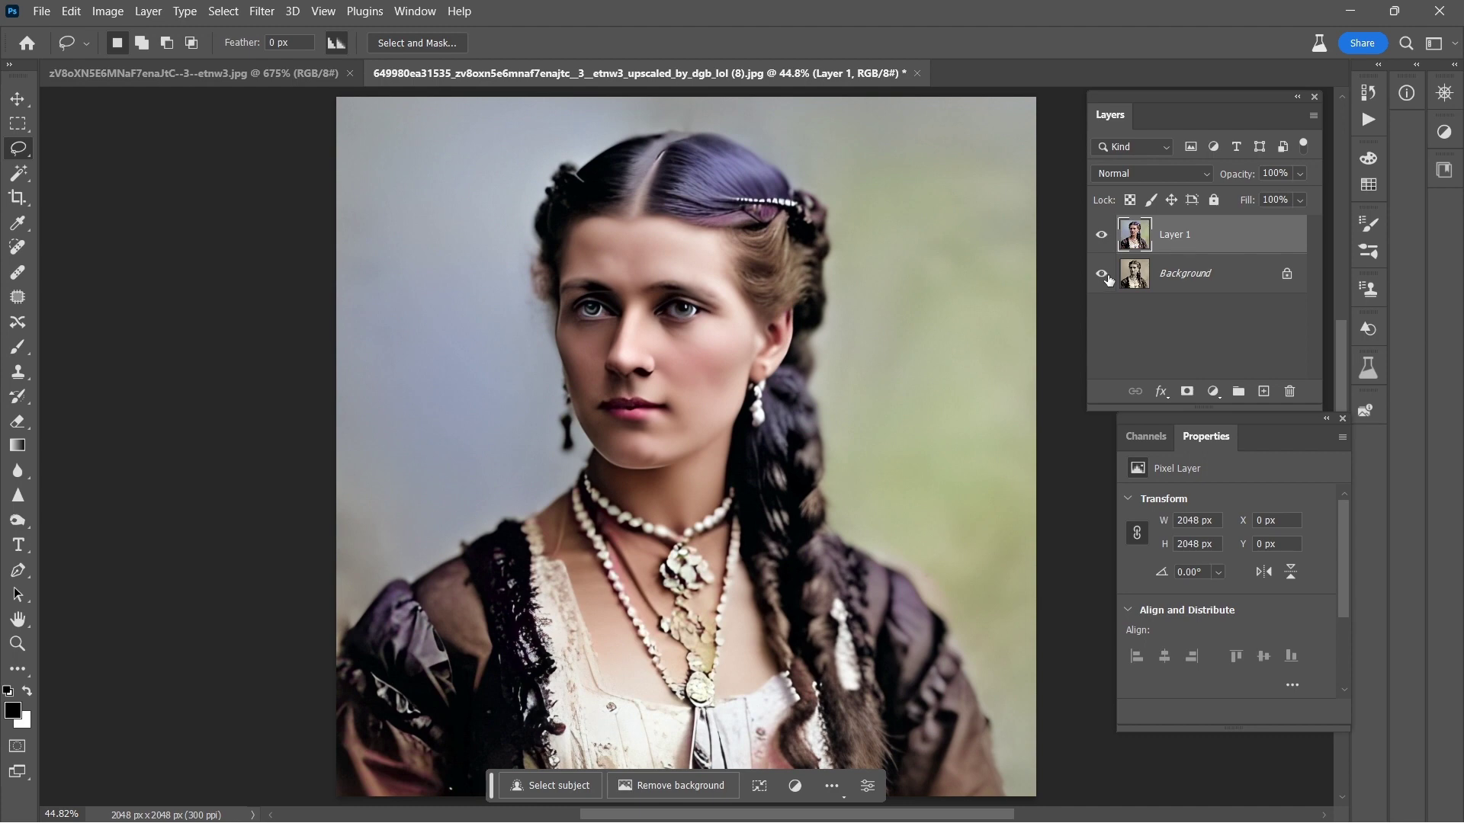
click(1101, 236)
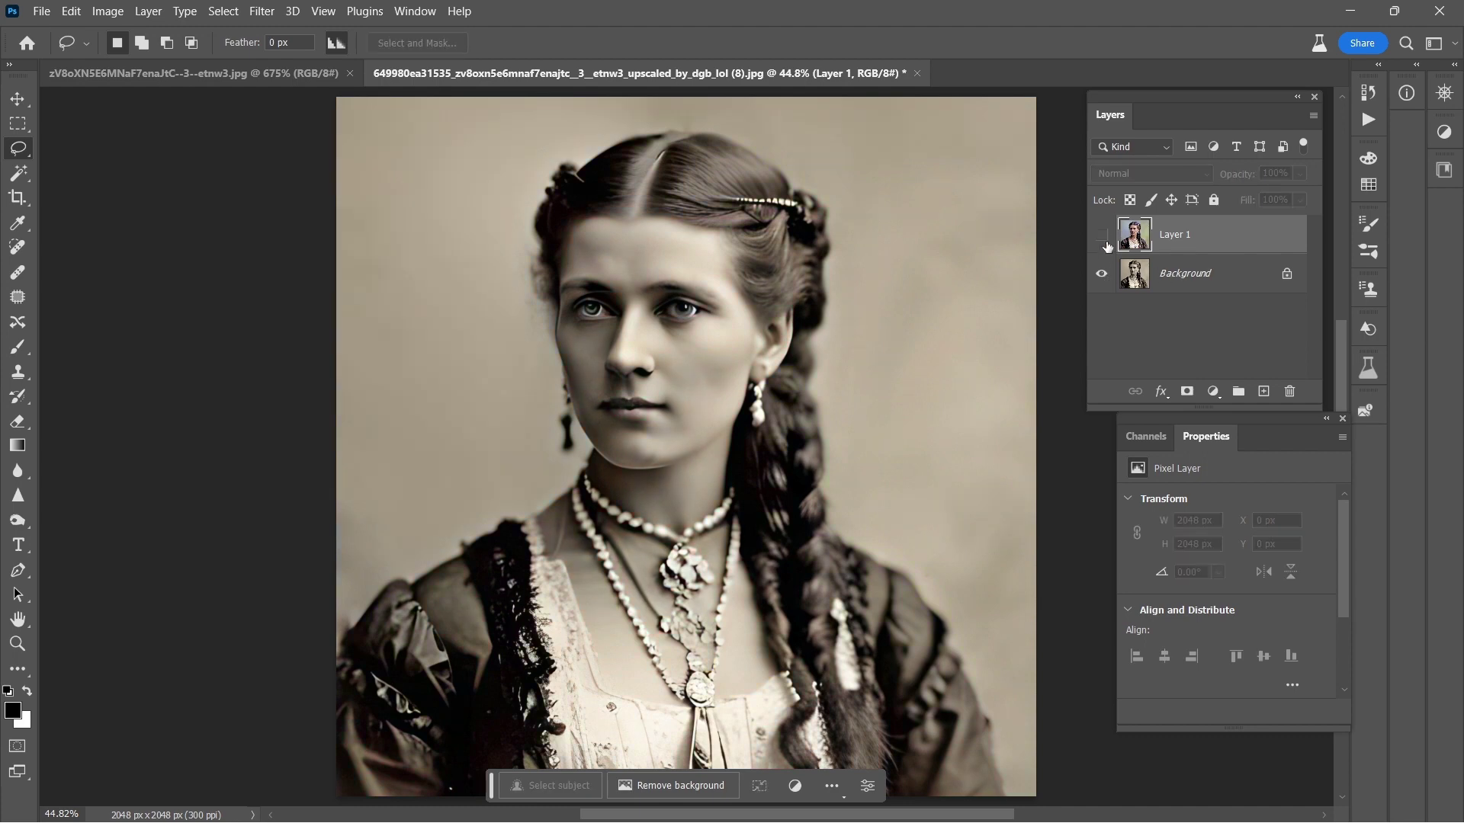
click(41, 11)
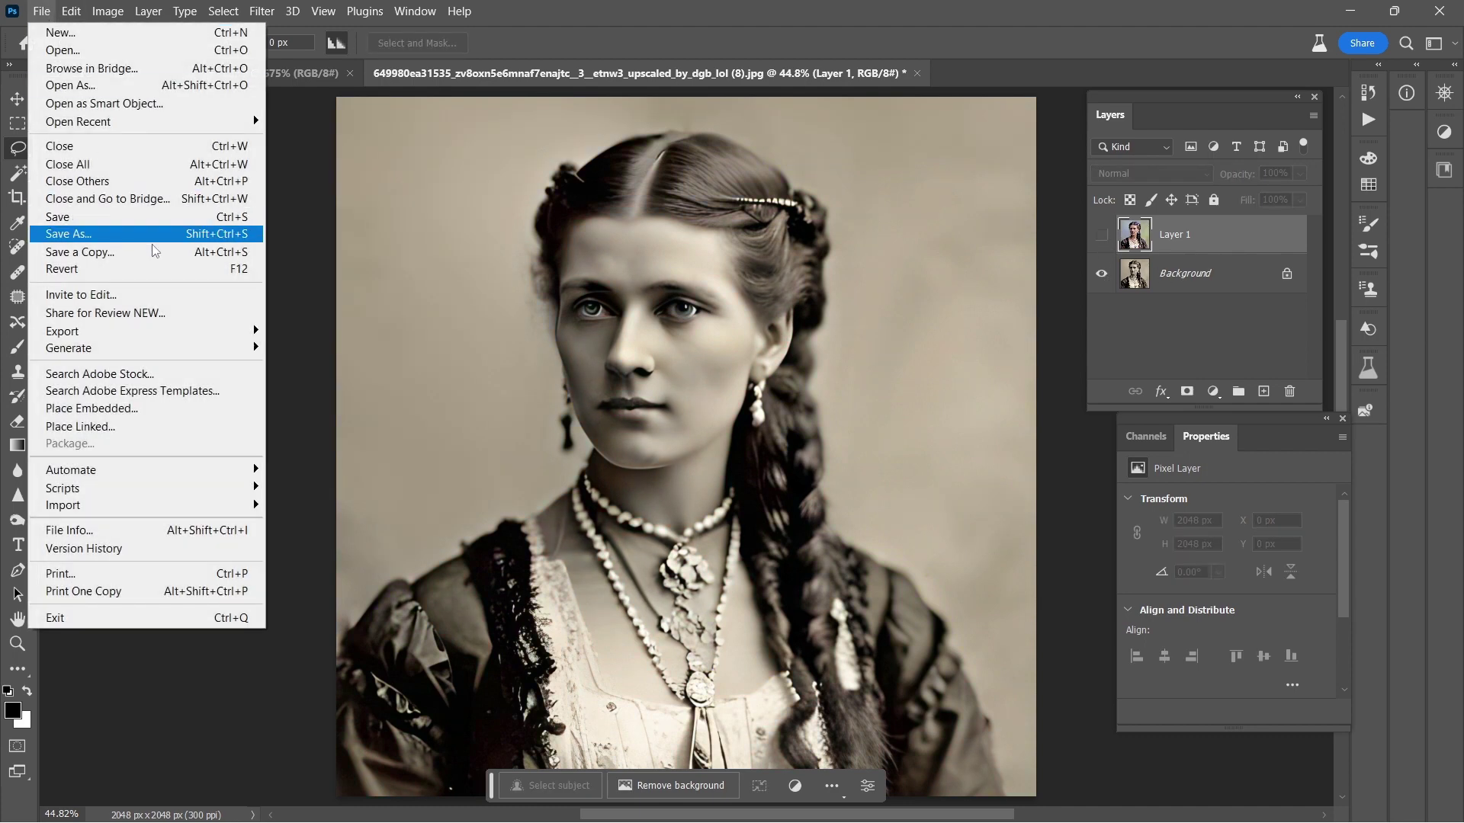
mouse_move(206, 332)
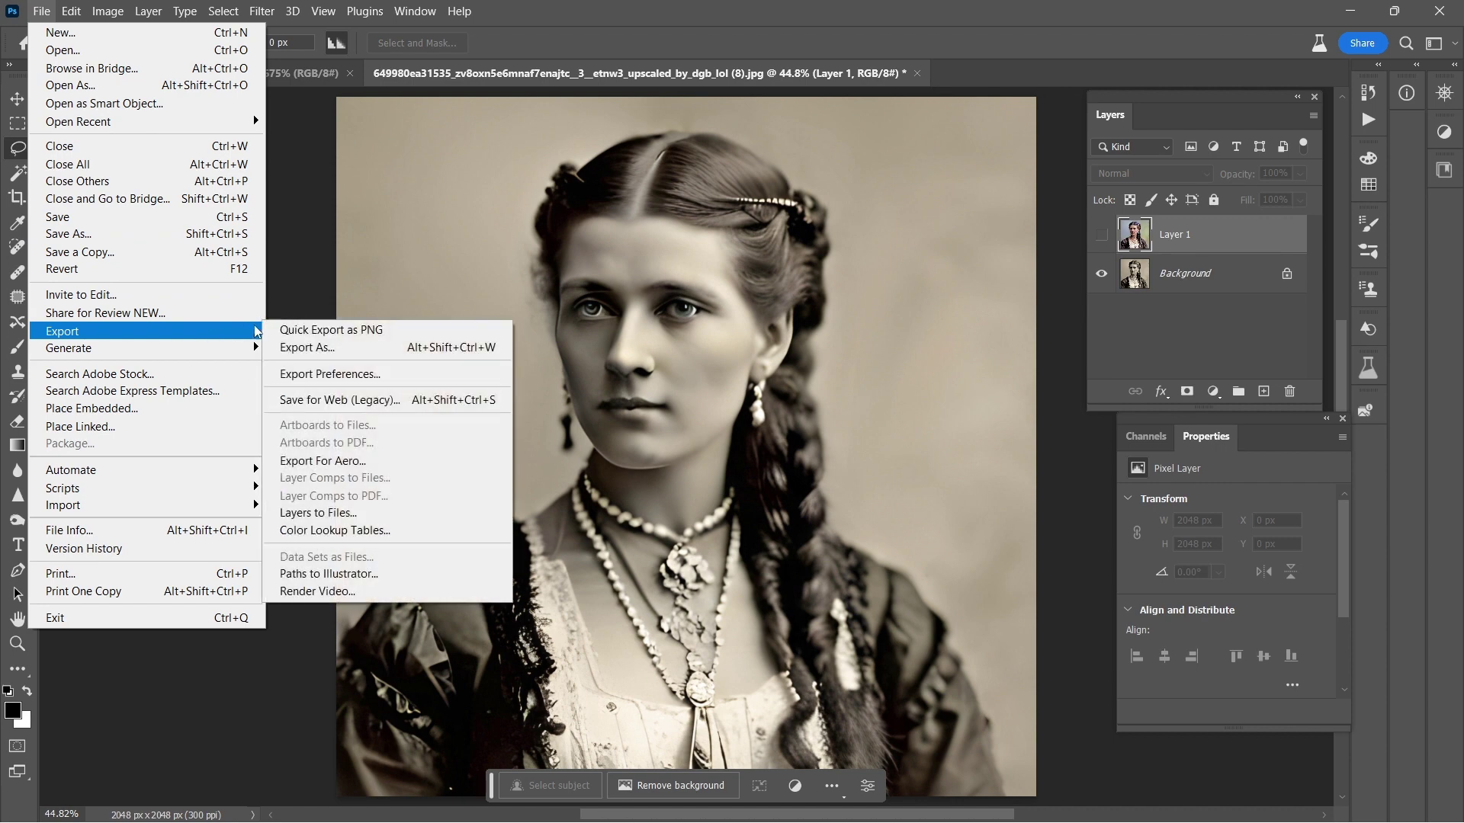
click(301, 331)
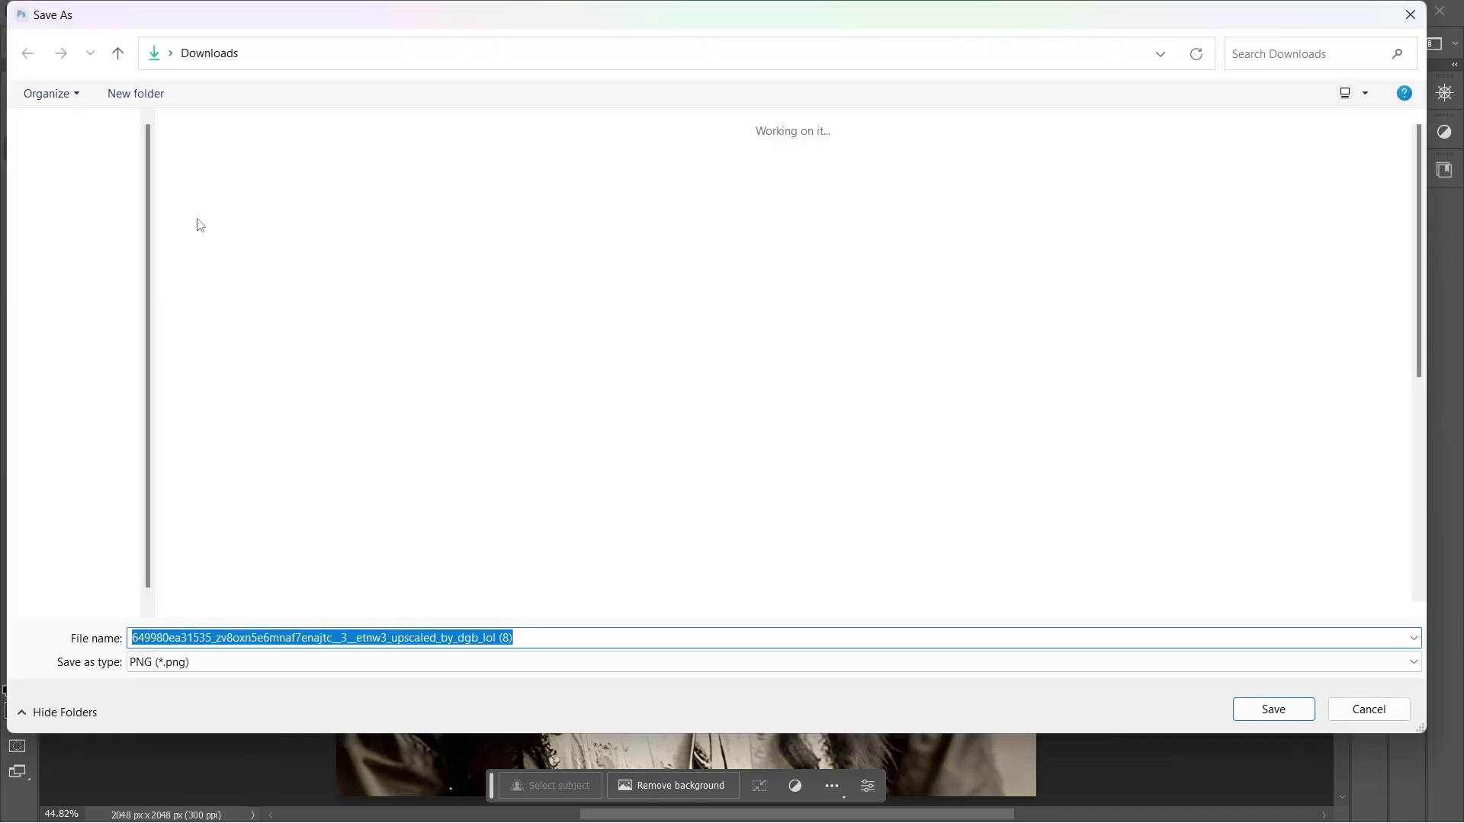
click(311, 215)
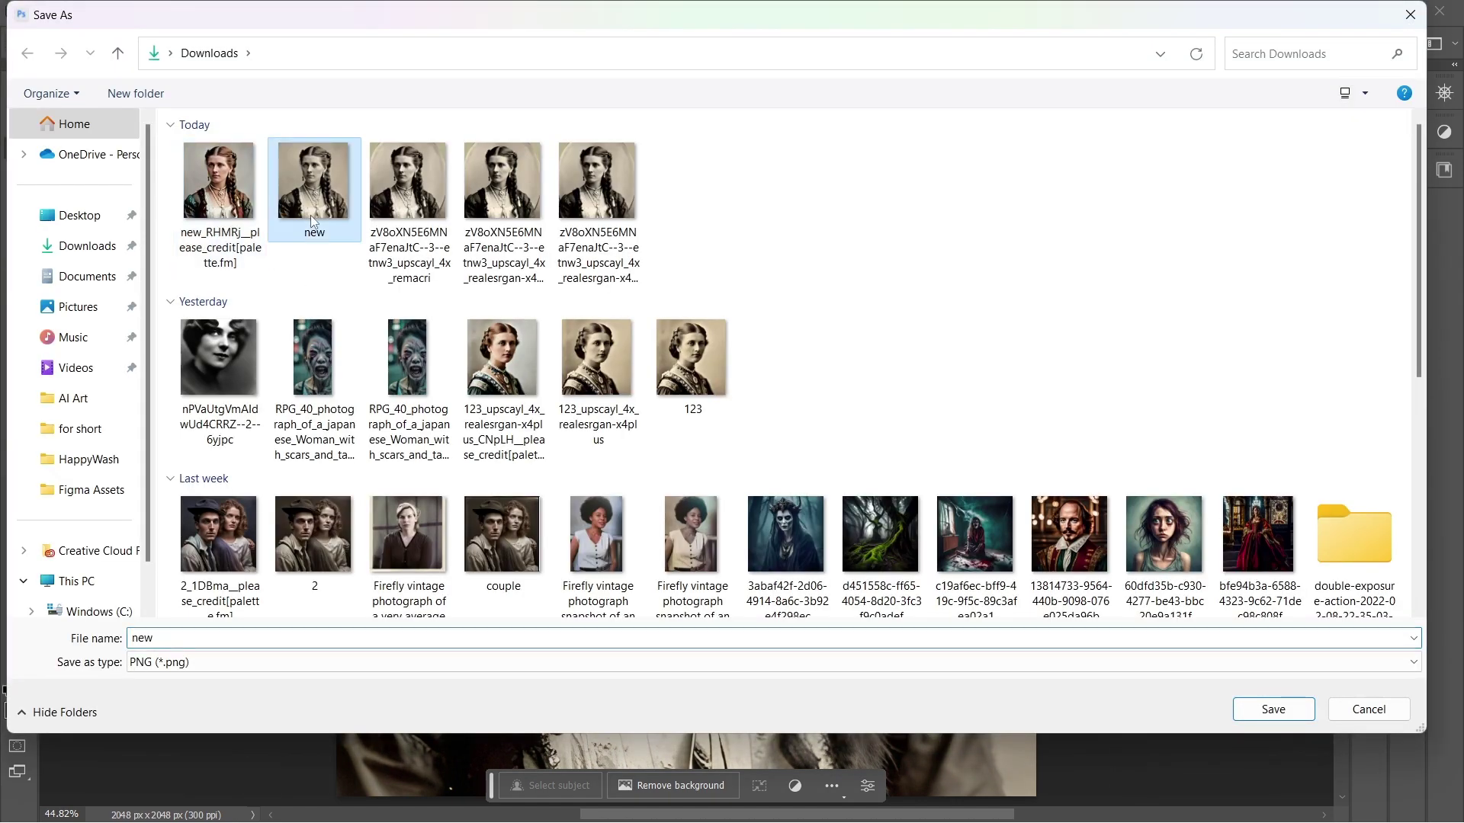
click(1251, 706)
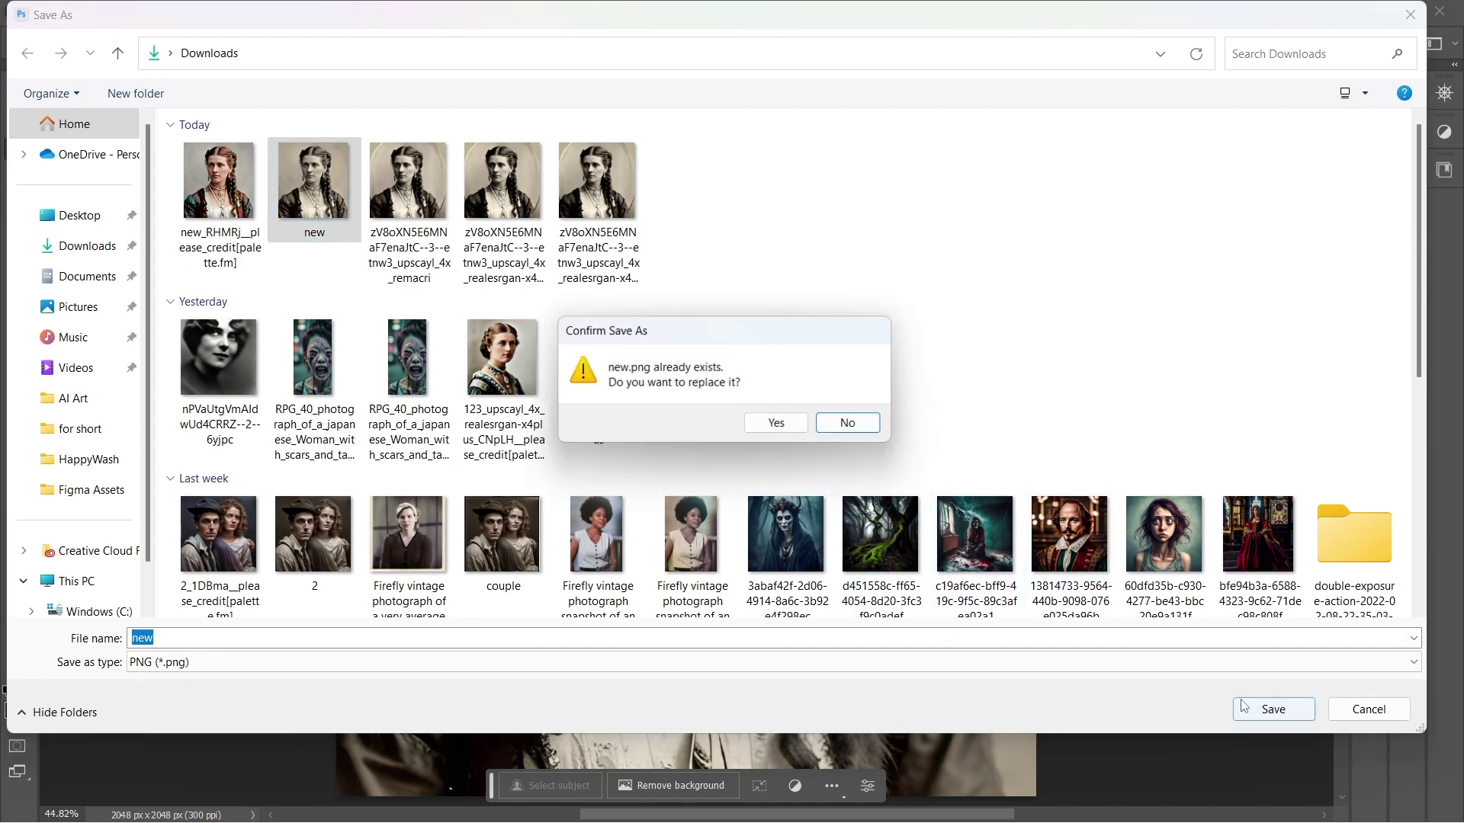
click(776, 423)
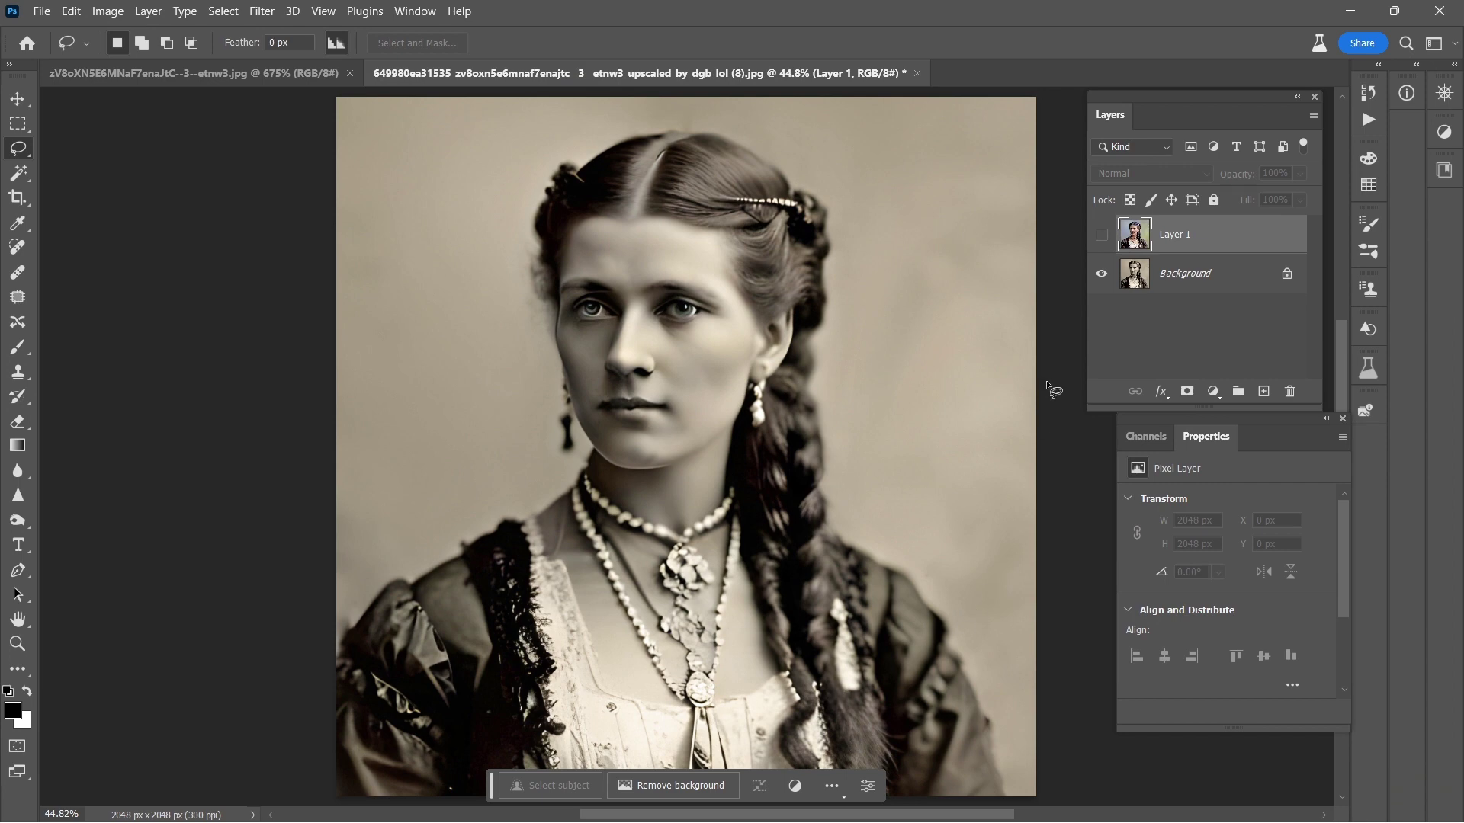
Compare the colorized layer with the sepia Background by showing and rehiding the colorized layer.
click(1099, 236)
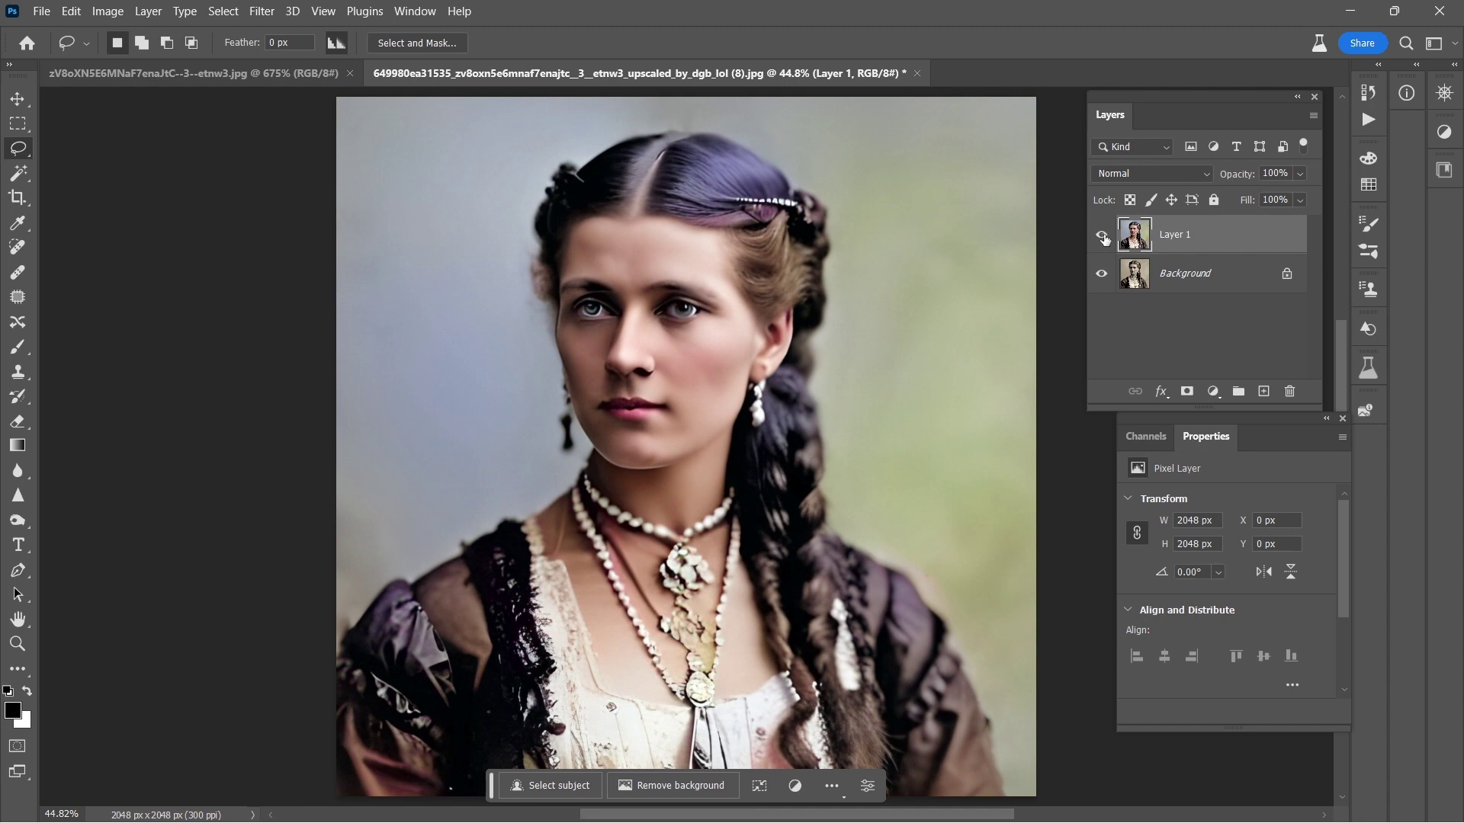
click(1102, 236)
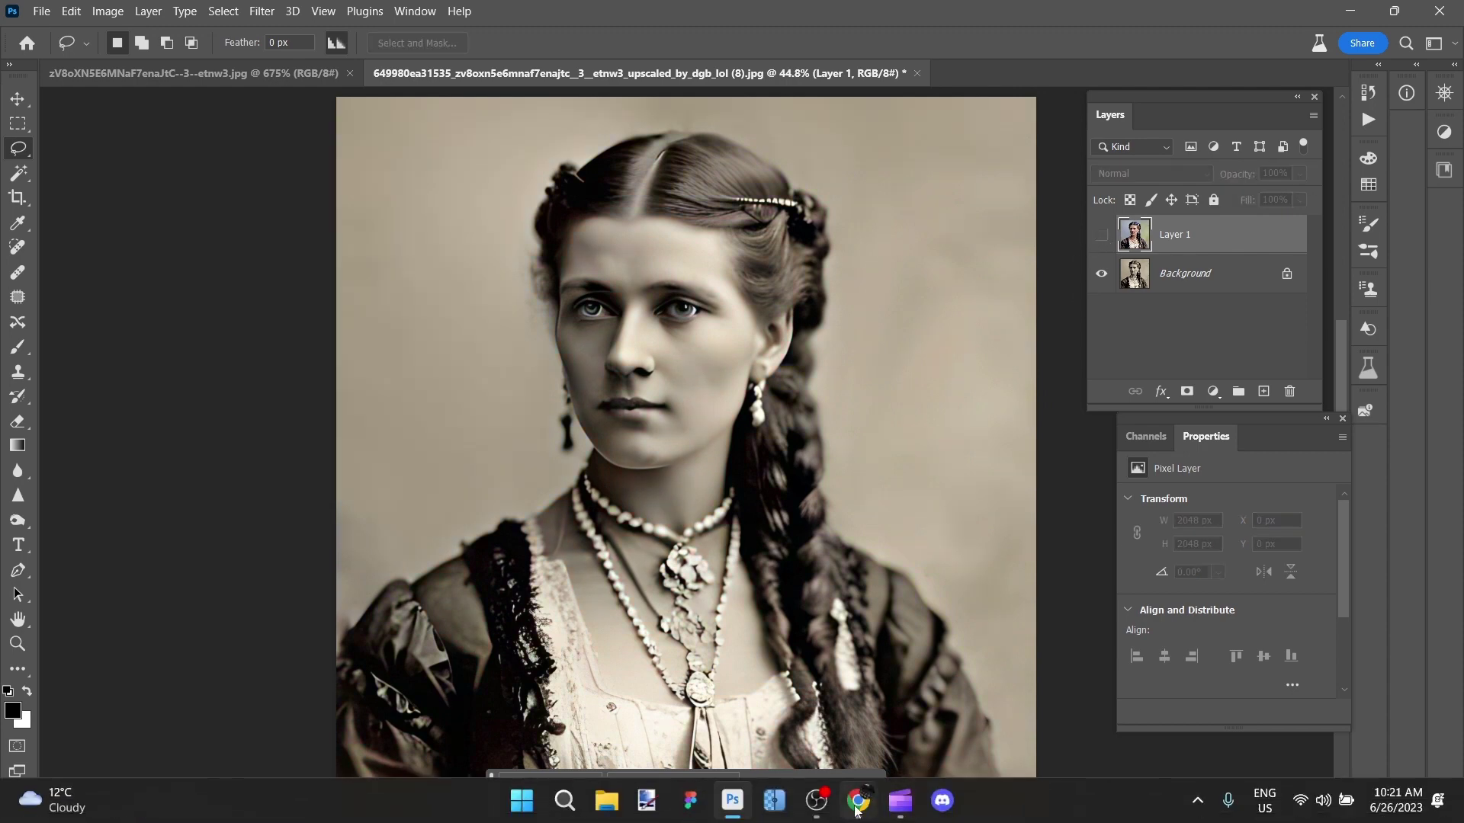
Switch to Chrome, open palette.fm in a new tab and upload the exported sepia portrait for colorizing.
click(860, 797)
click(260, 17)
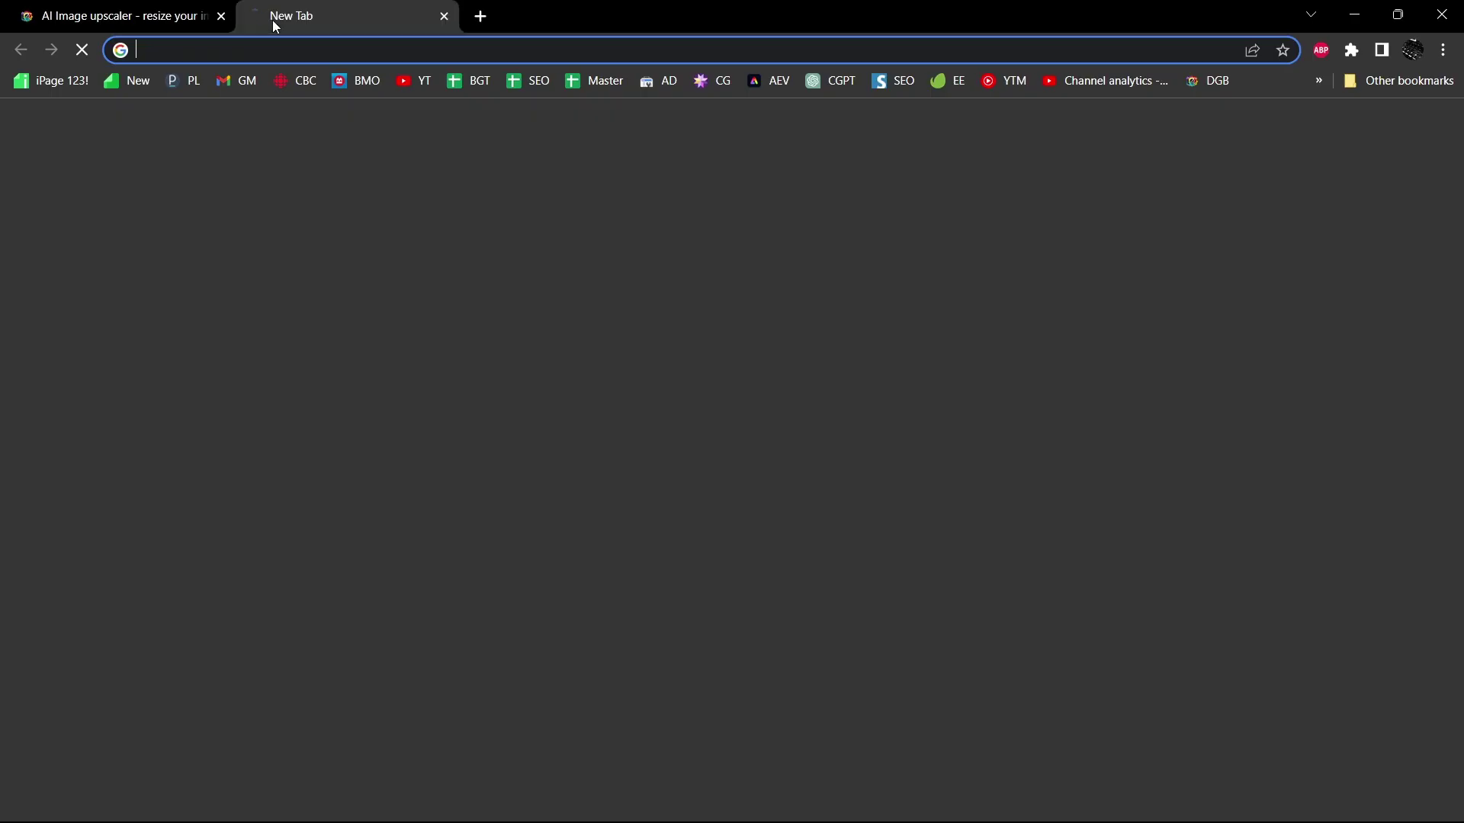
text(palette.fm)
key(Return)
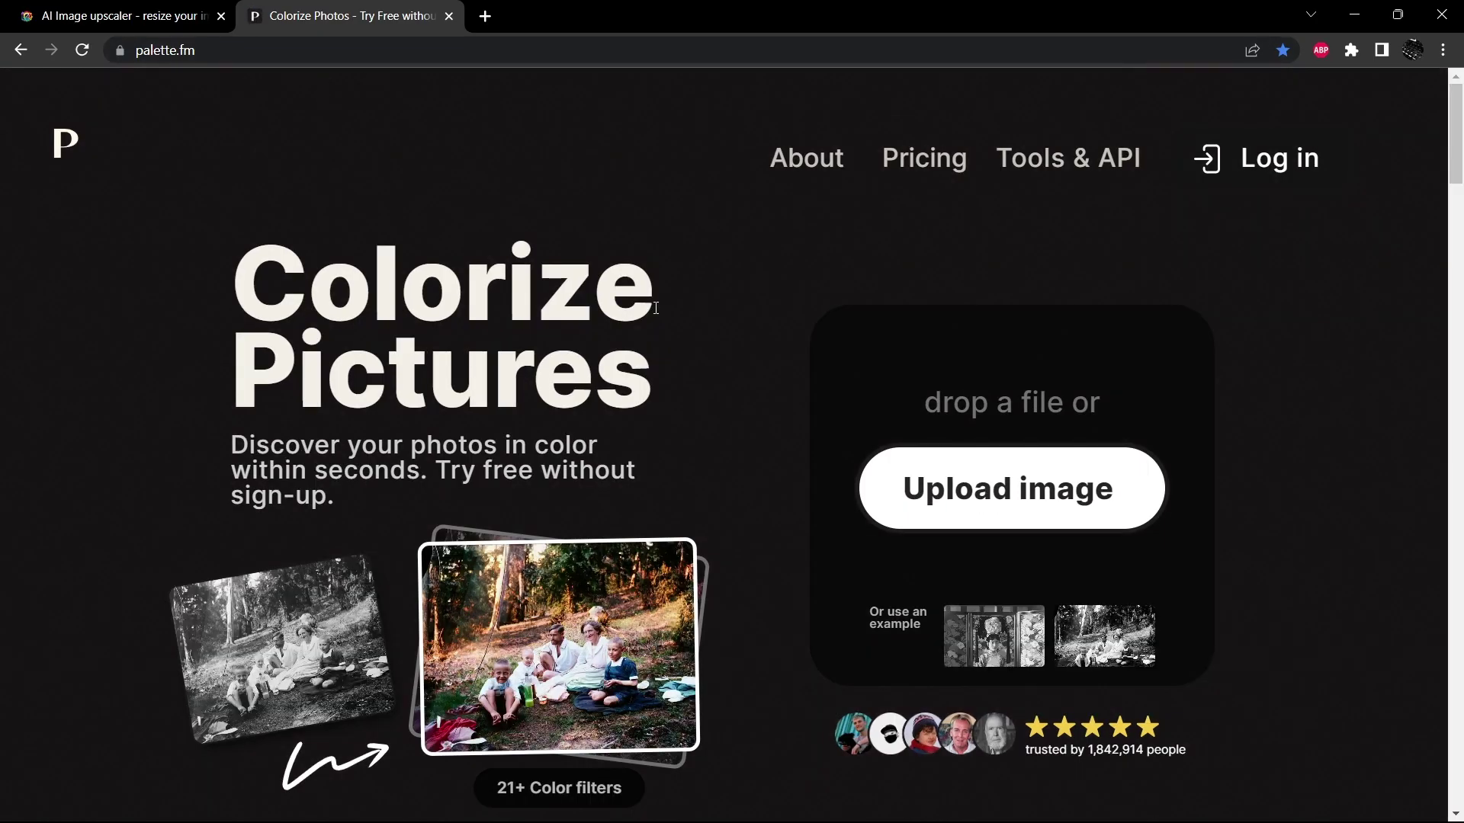
click(909, 479)
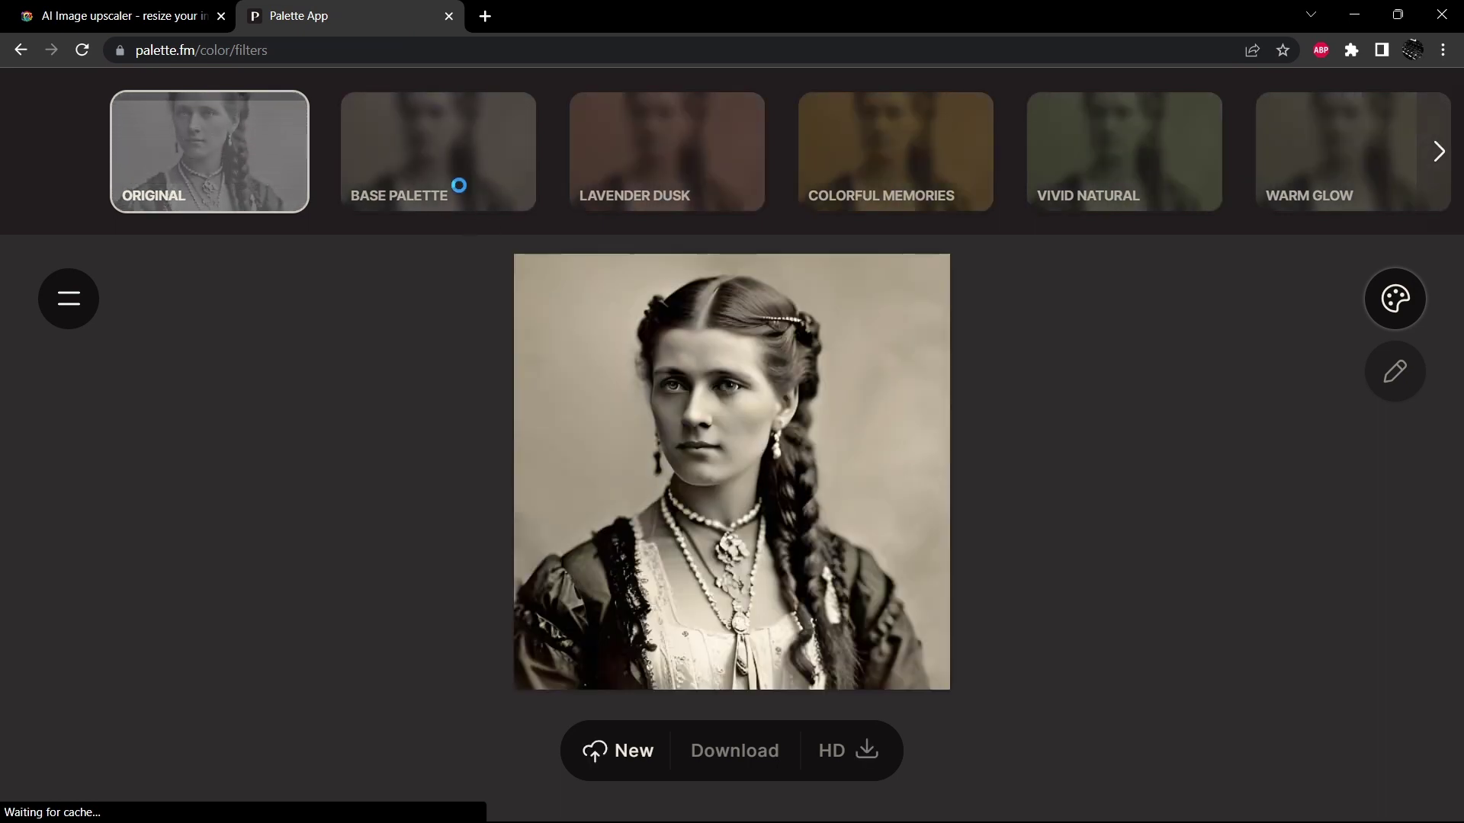
Generate the Base Palette, Vivid Natural and Warm Glow colorizations of the uploaded portrait.
click(459, 187)
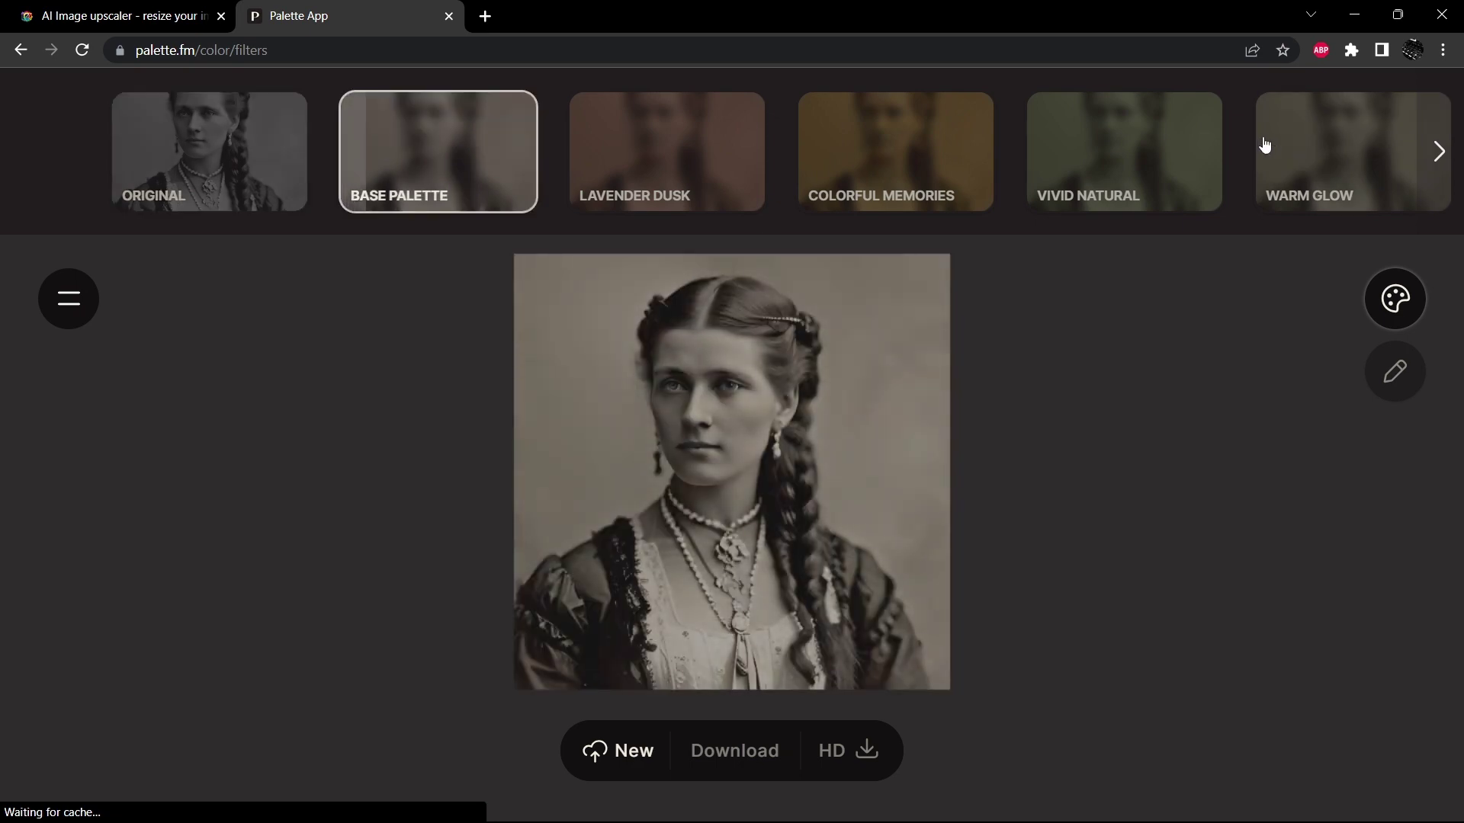
click(1146, 160)
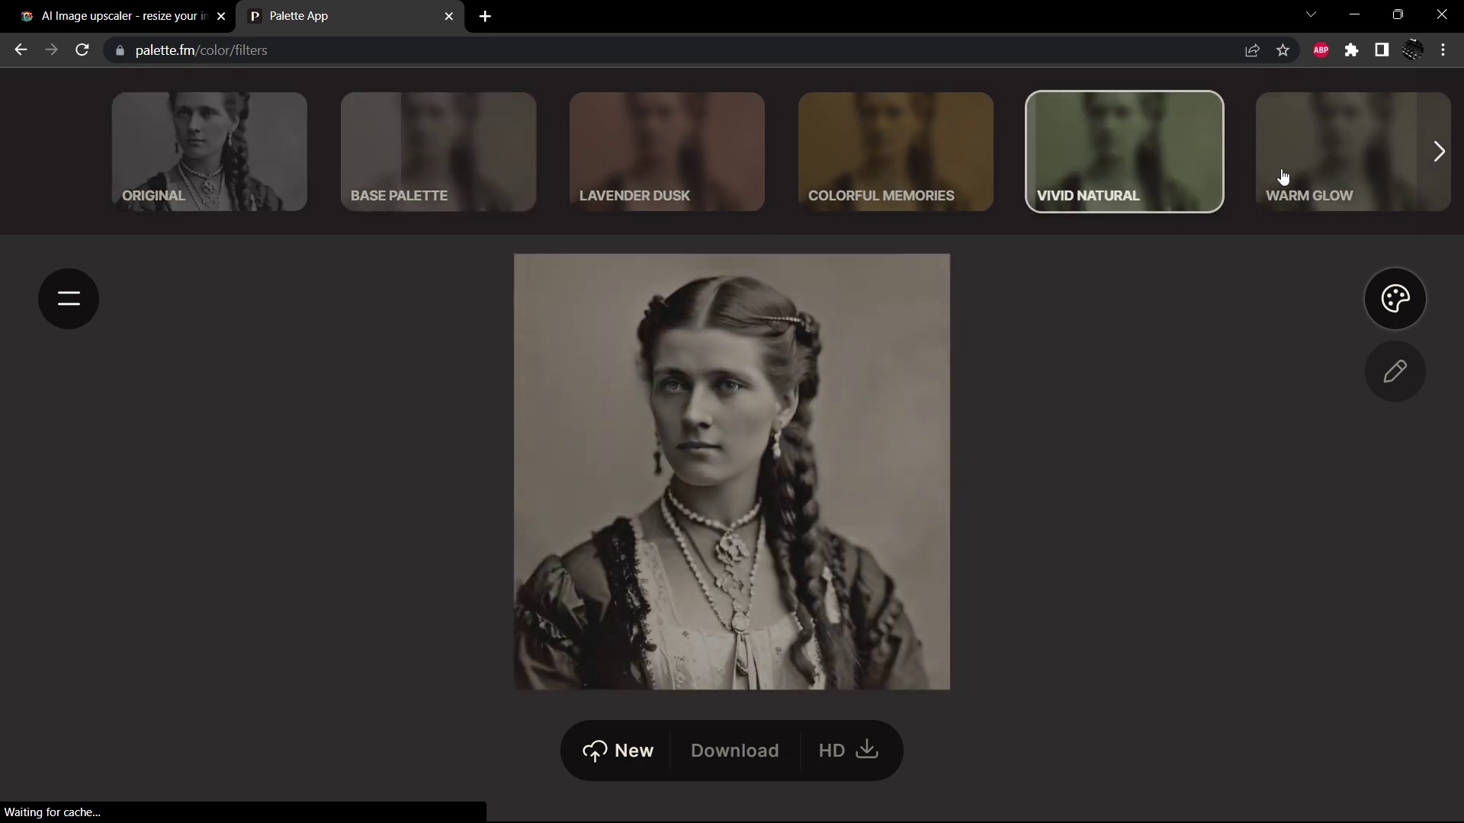
click(1387, 167)
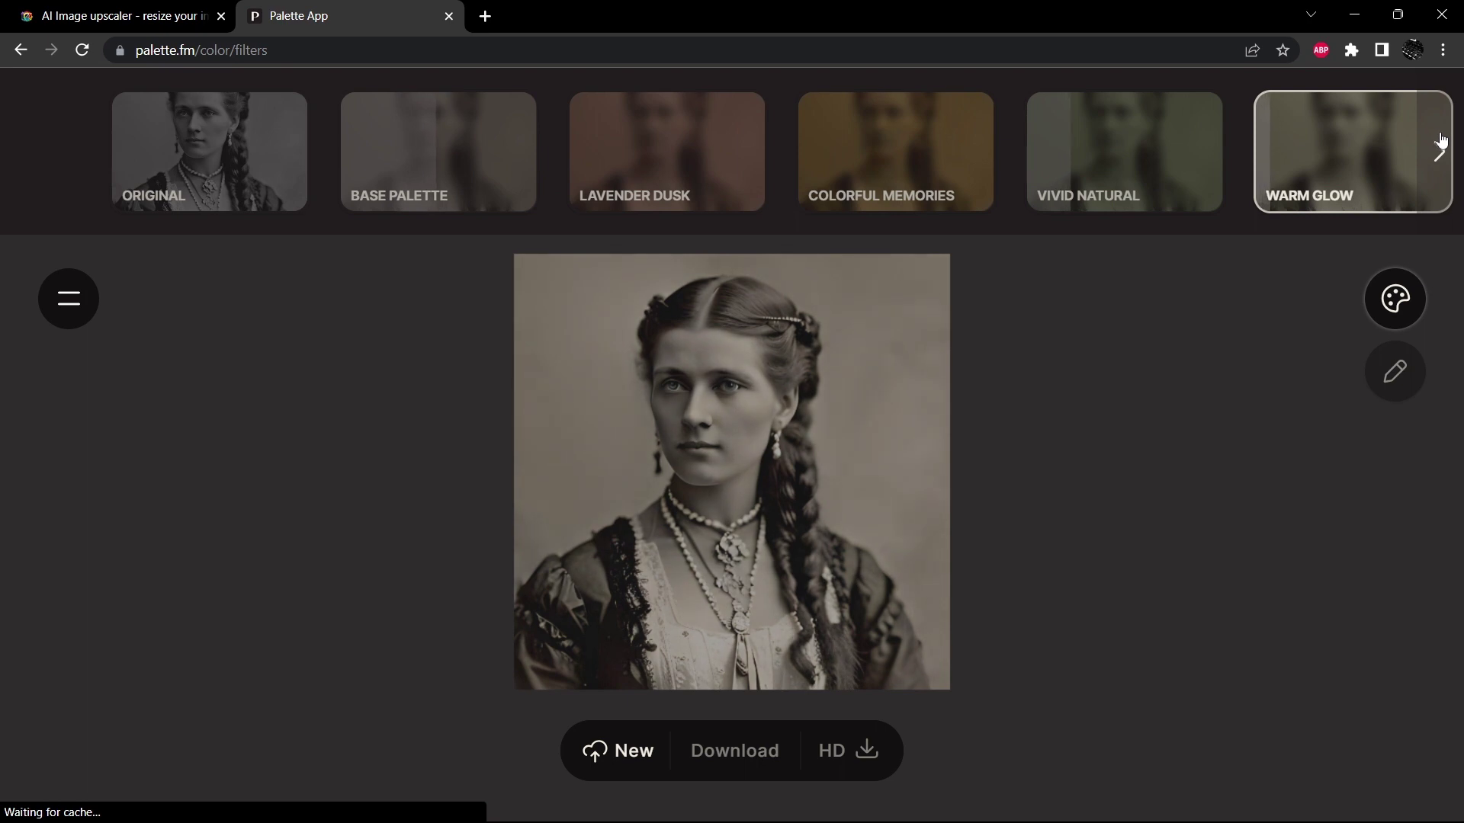
Generate the Ambient Historic and Vintage Charm colorizations from the end of the filter list.
click(1439, 149)
click(1439, 149)
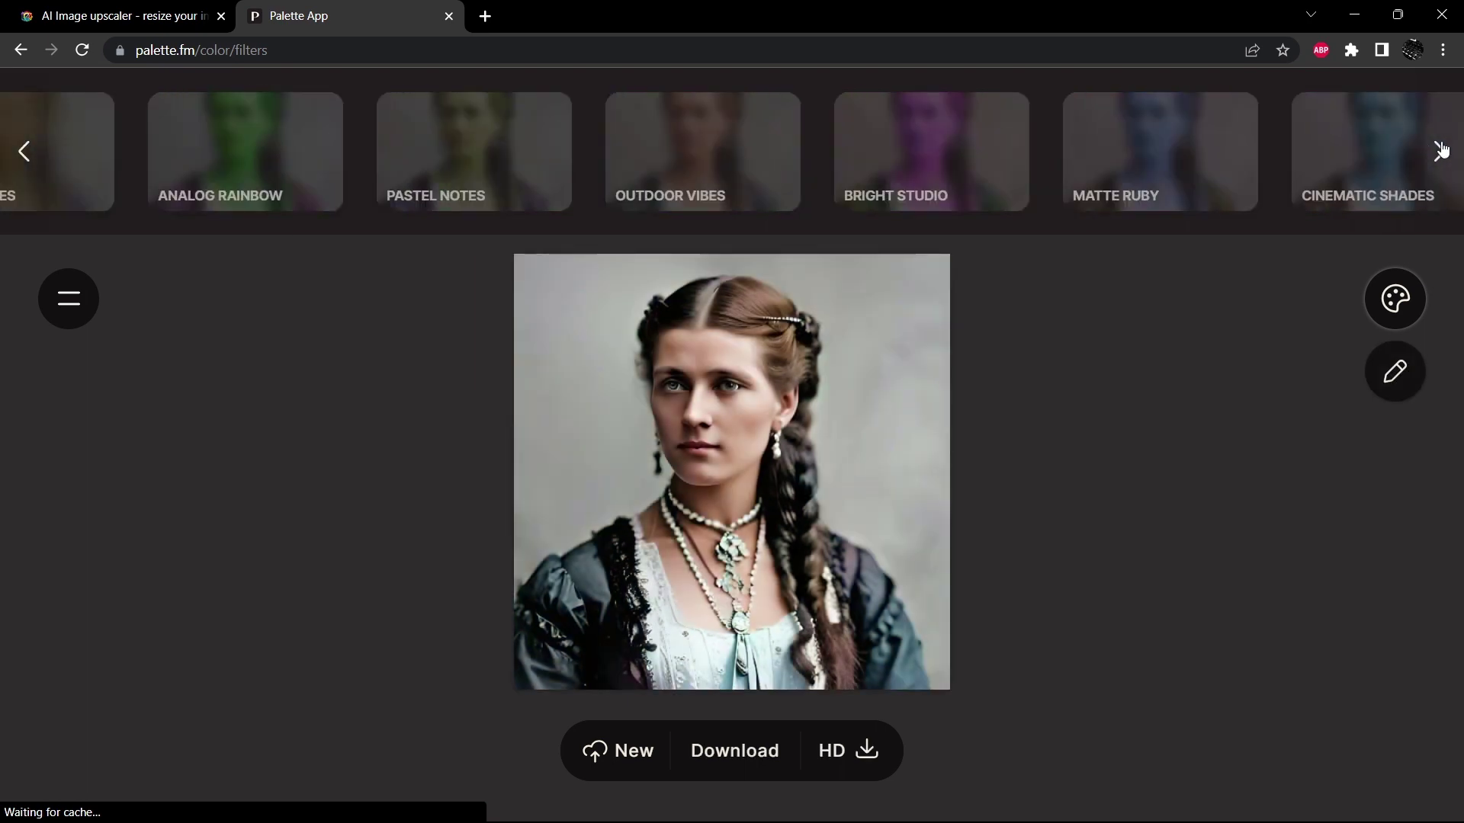
click(1440, 149)
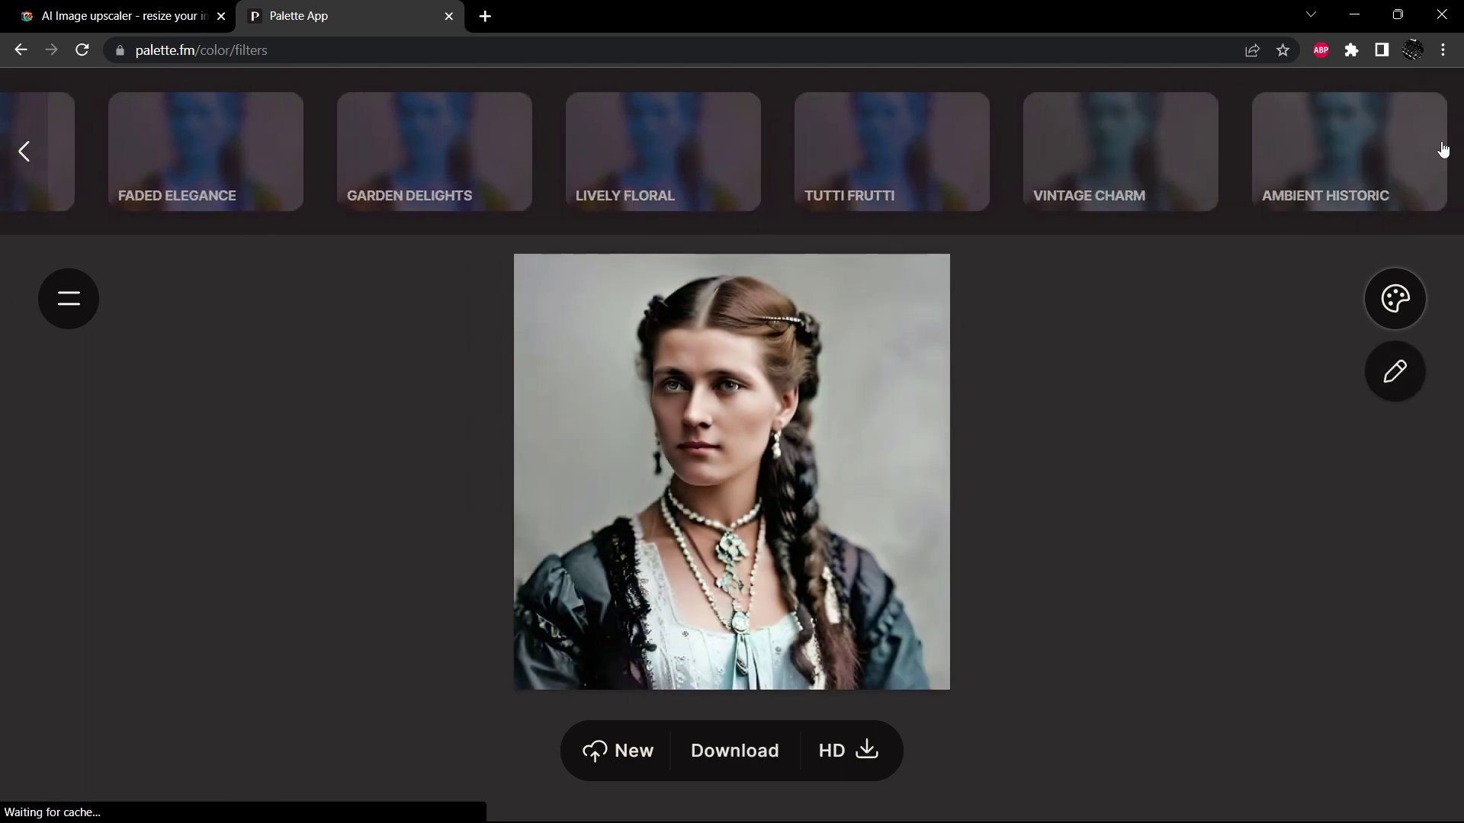
click(1438, 151)
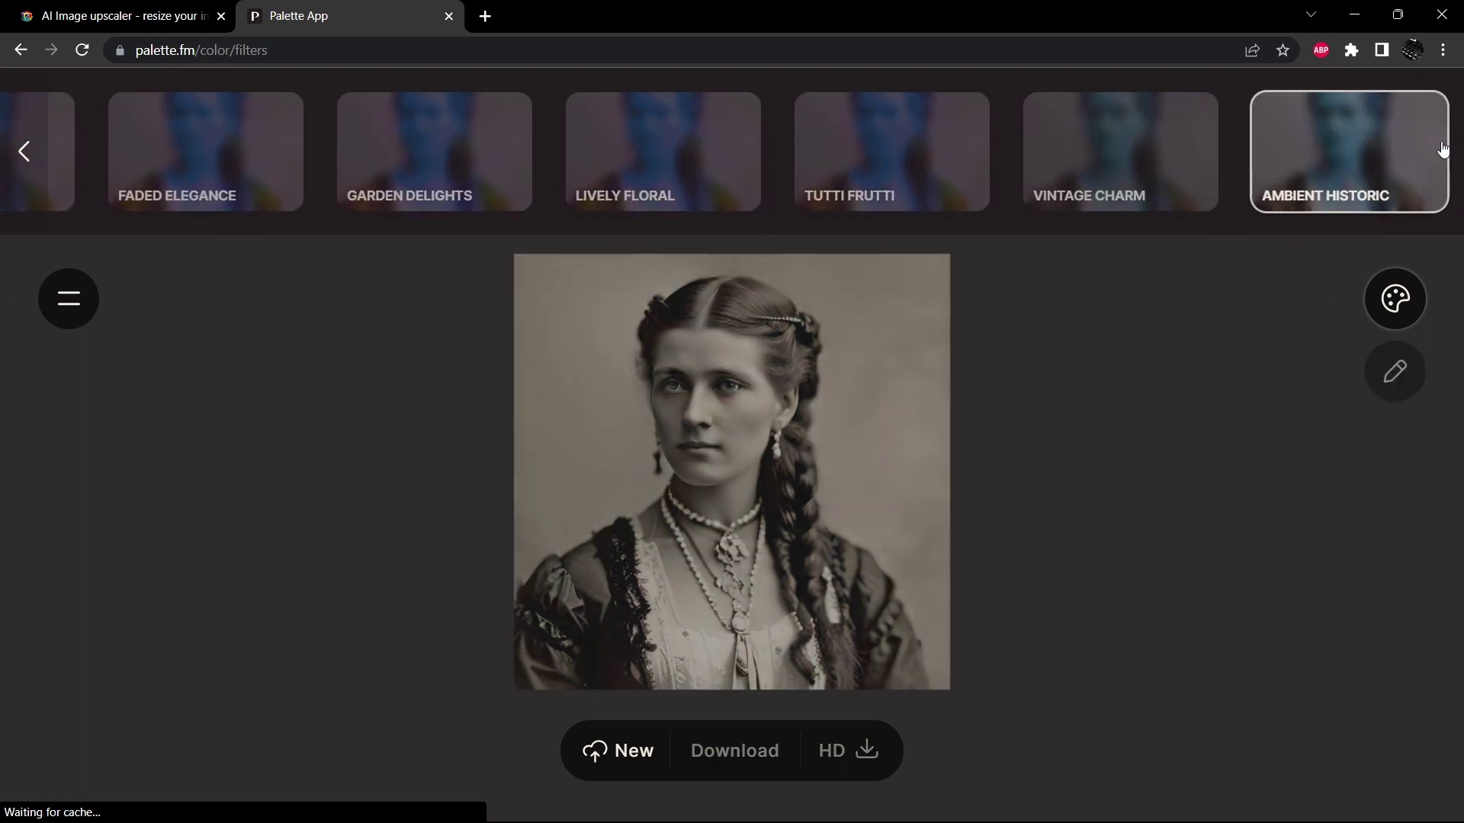
click(1106, 170)
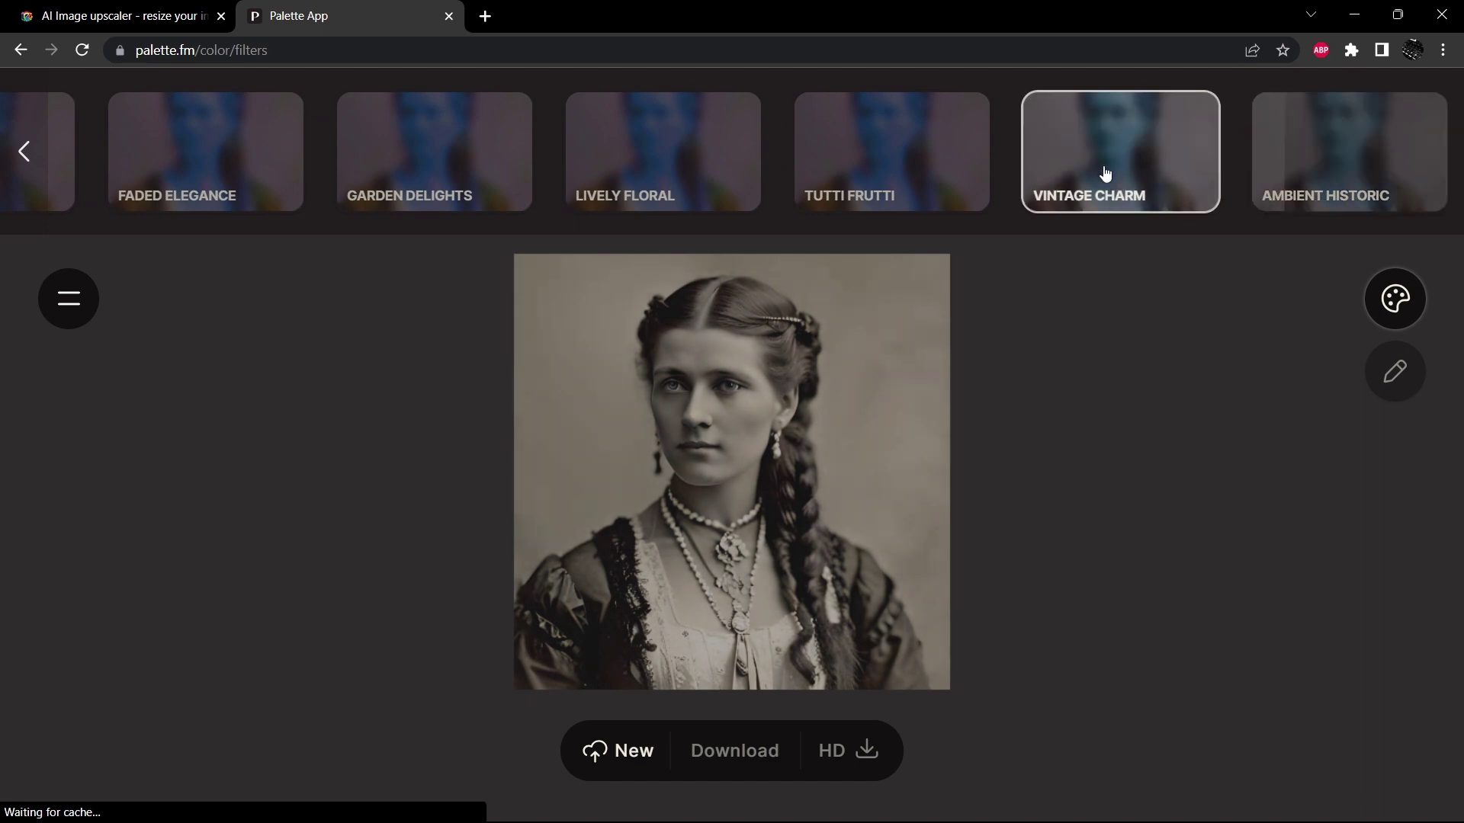
Return to the first filters and compare the Base Palette, Vivid Natural and Warm Glow versions of the portrait.
click(23, 171)
click(24, 170)
click(23, 167)
click(24, 167)
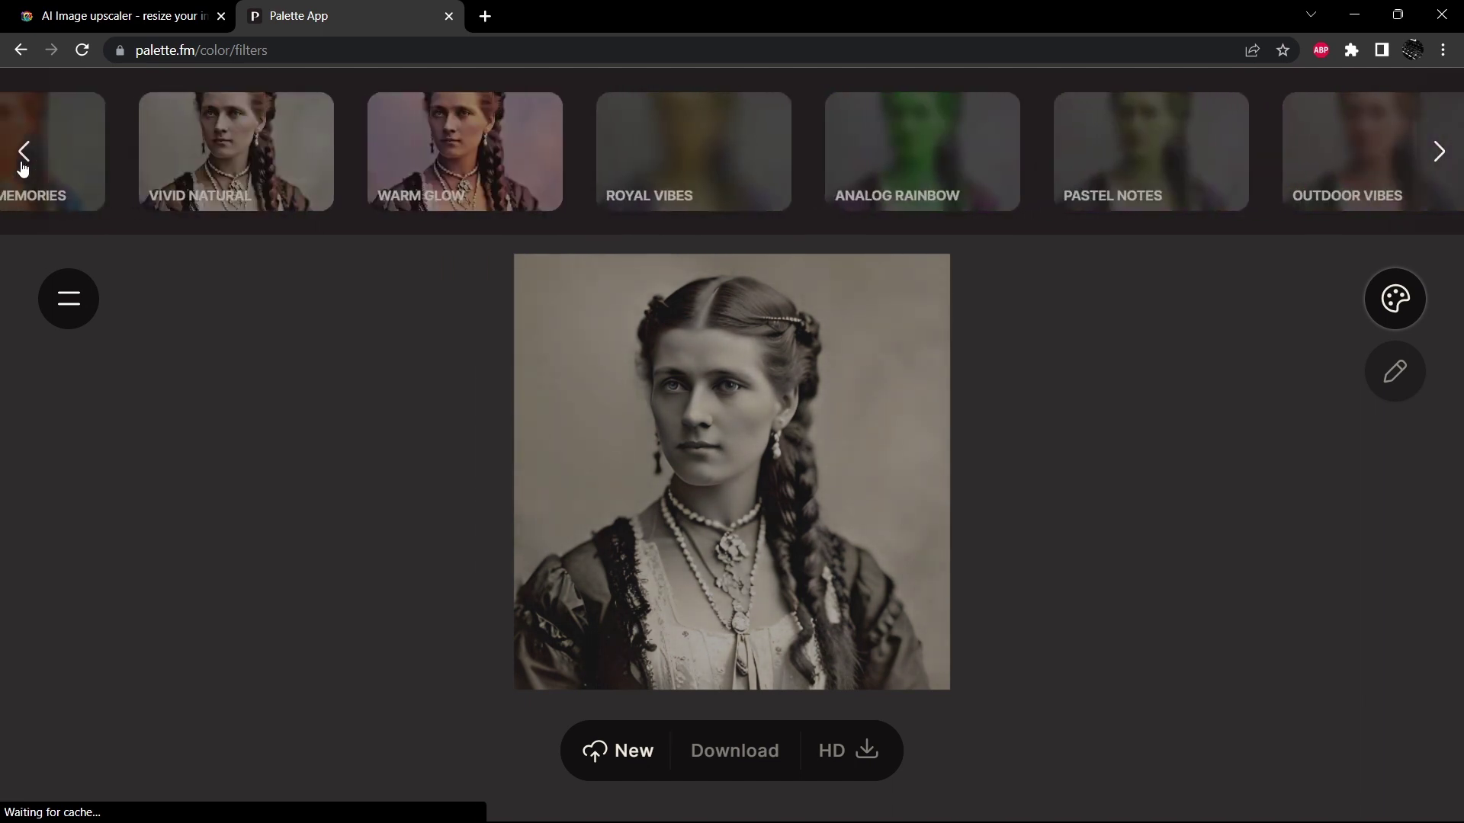
click(24, 167)
click(25, 164)
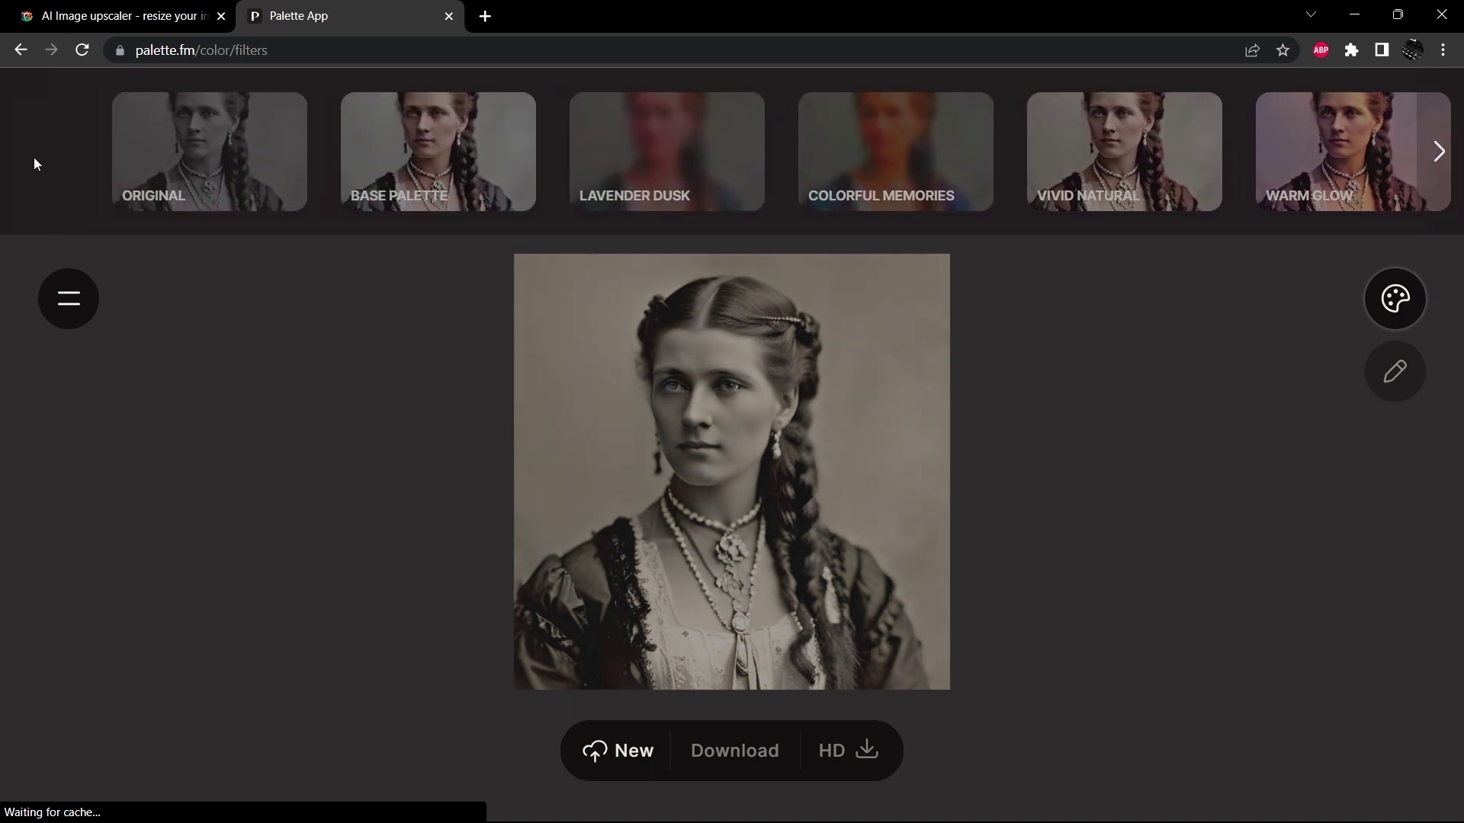
click(437, 174)
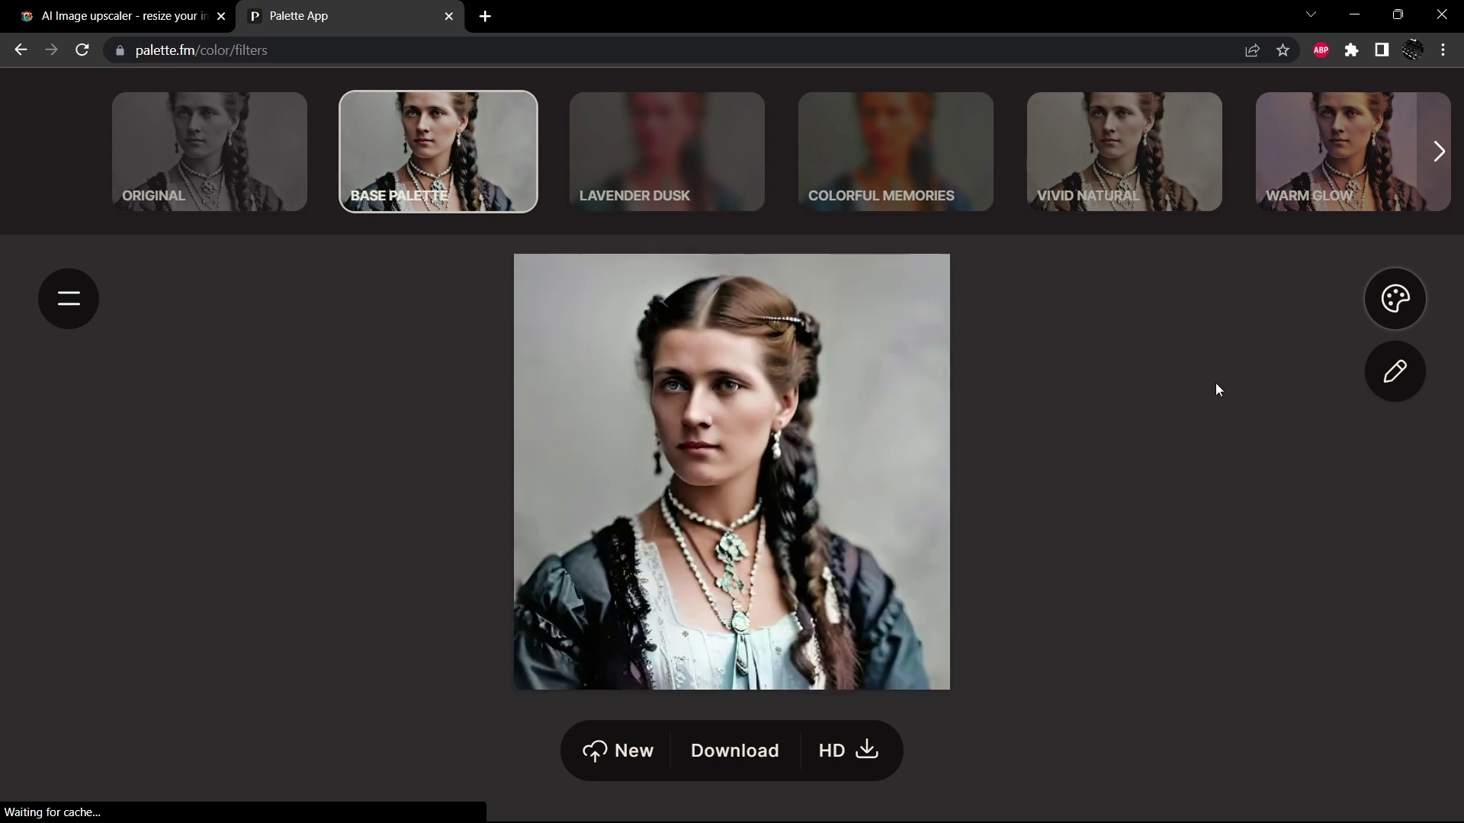
click(1122, 167)
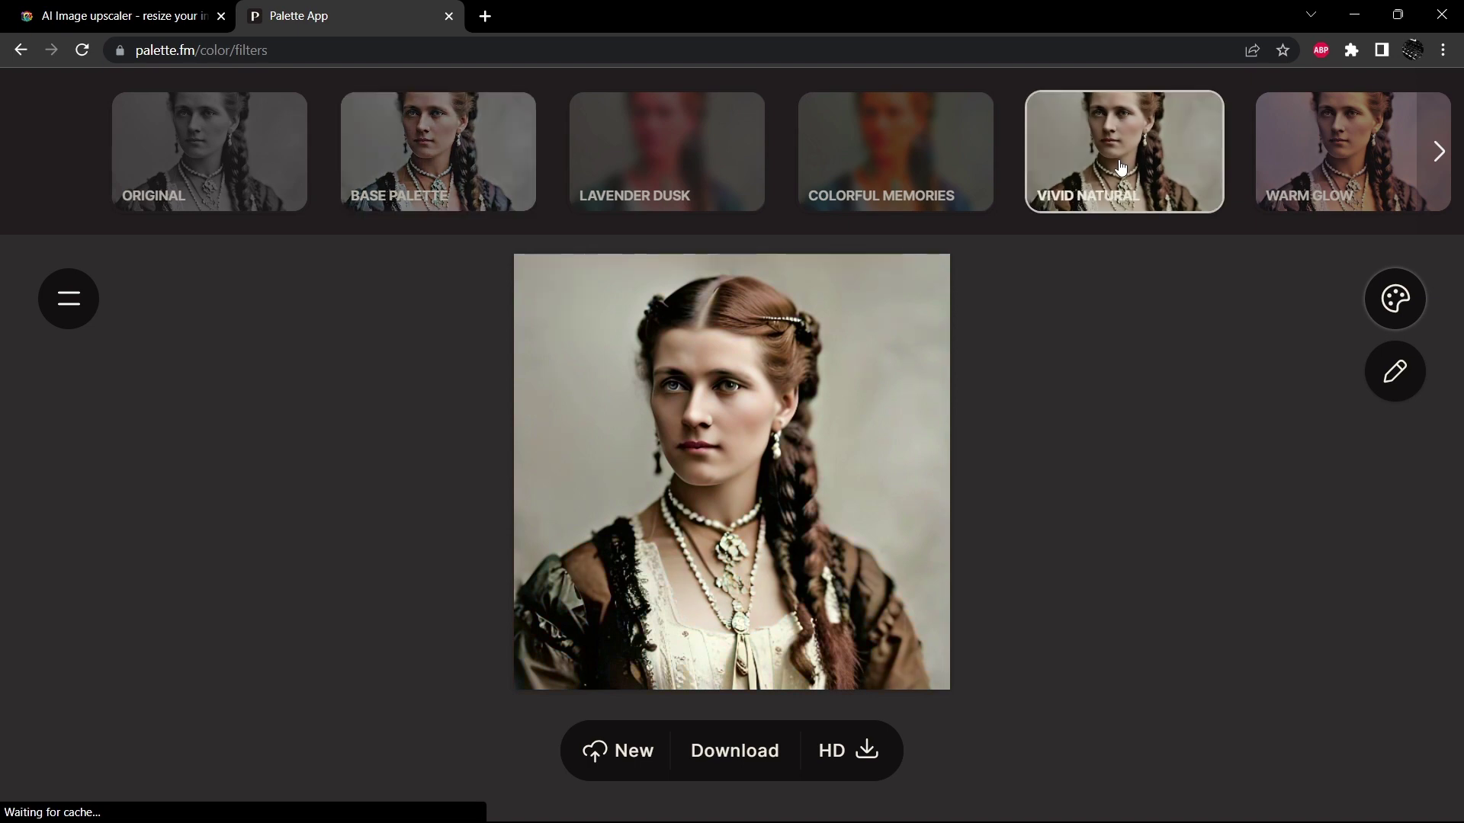
click(1321, 172)
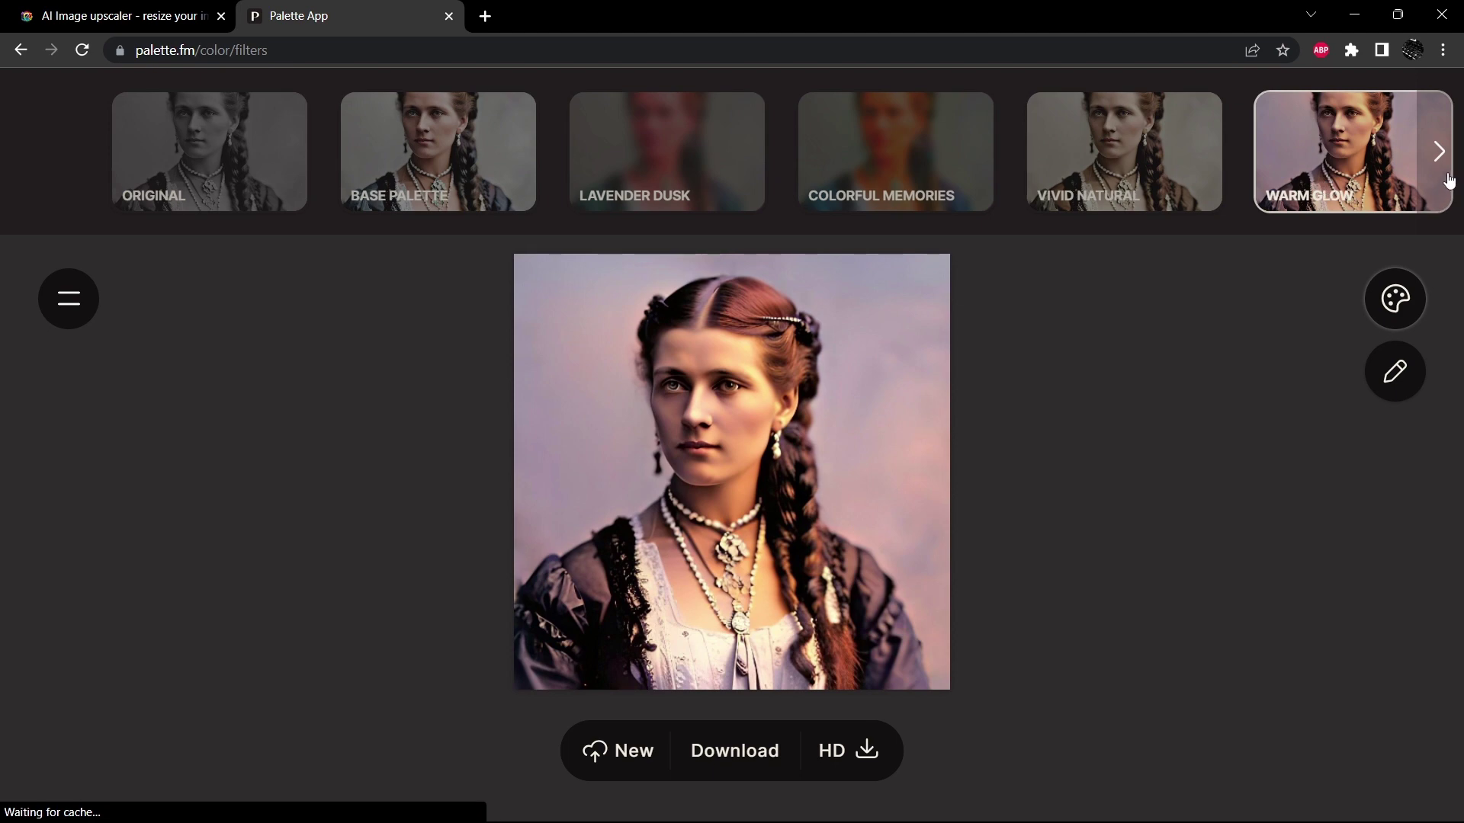
Apply the Ambient Historic filter from the end of the filter list to the portrait.
click(1449, 180)
click(1448, 180)
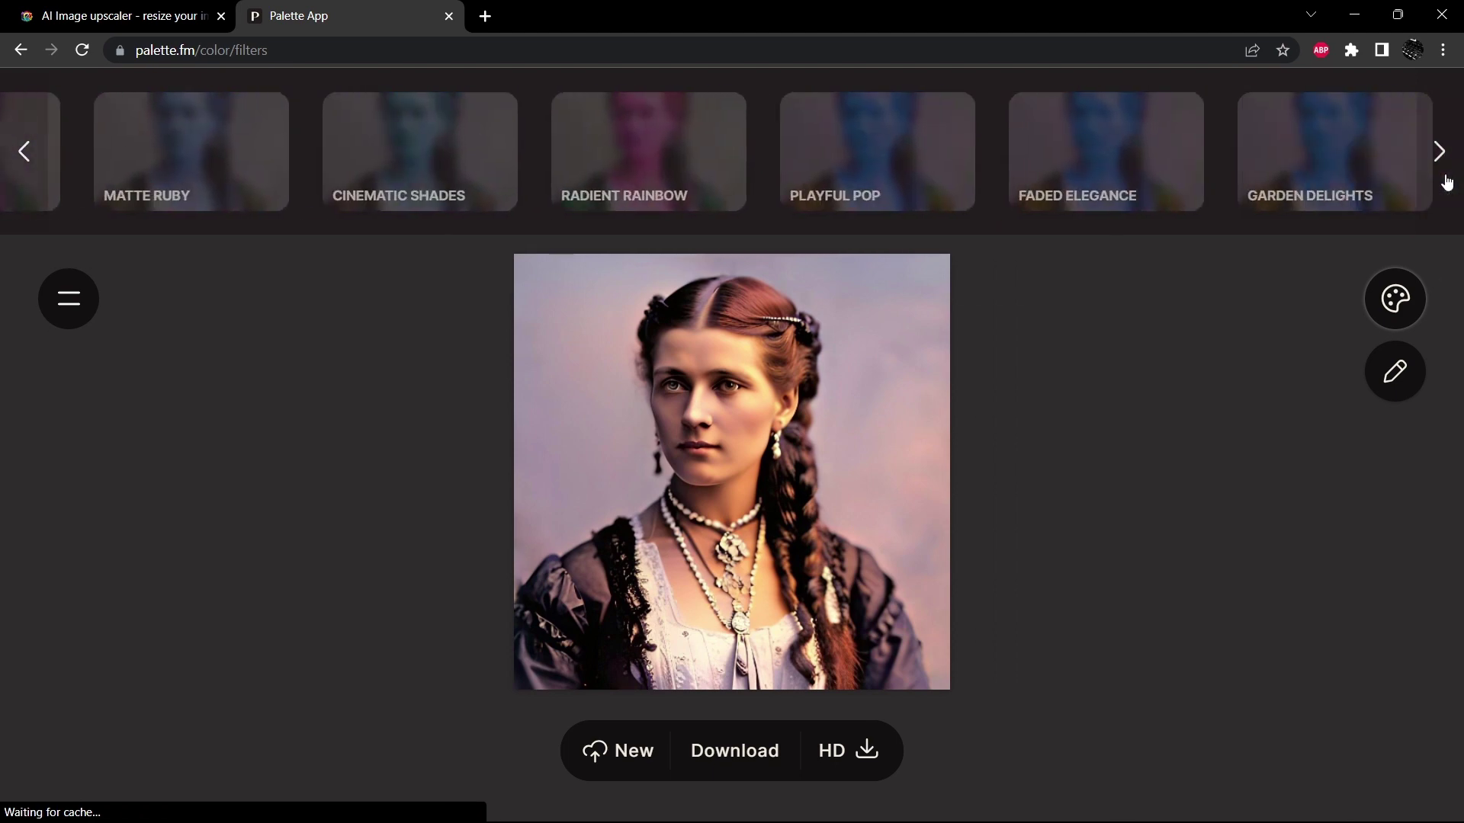
click(1447, 180)
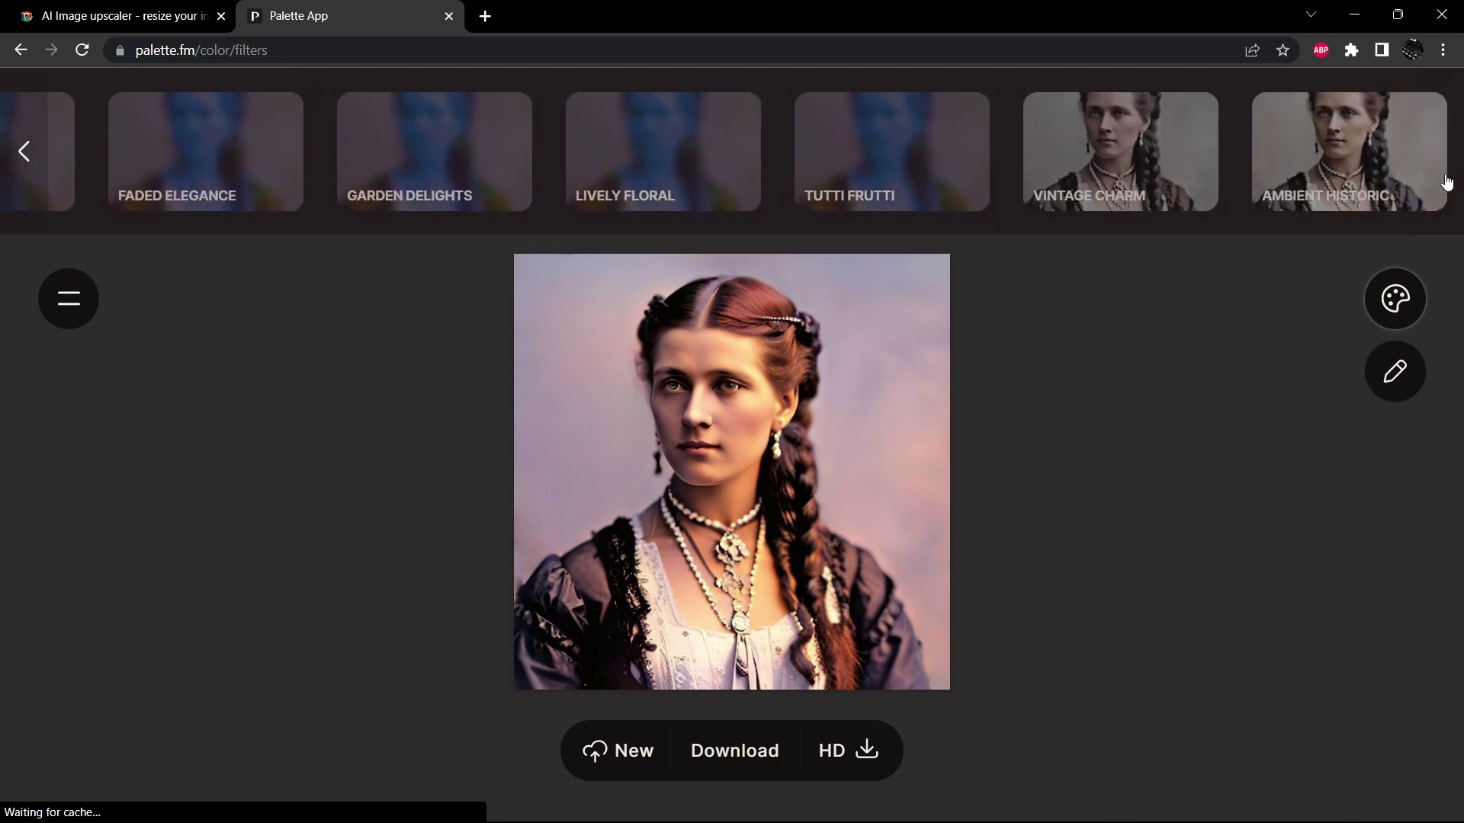
click(1332, 178)
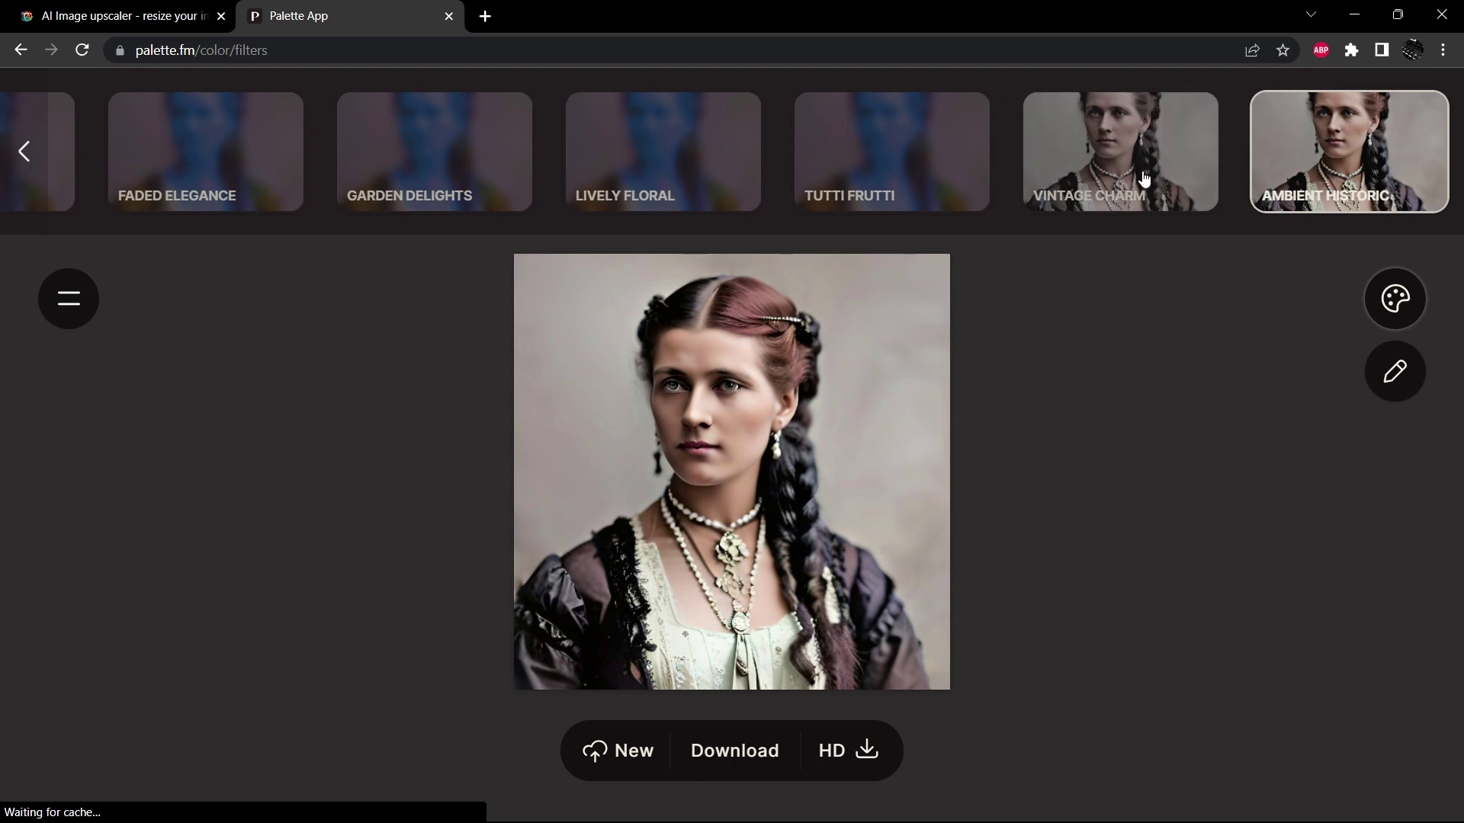